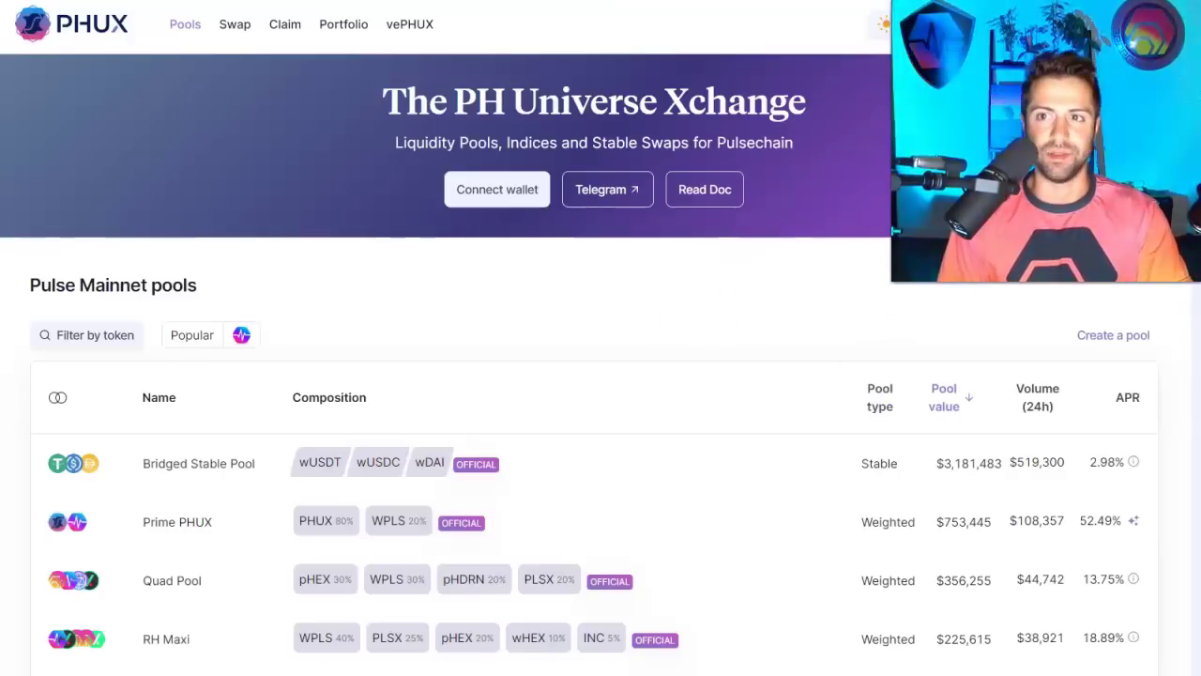
{"action": "scroll", "coordinate": [483, 215], "scroll_direction": "down", "scroll_amount": 3}
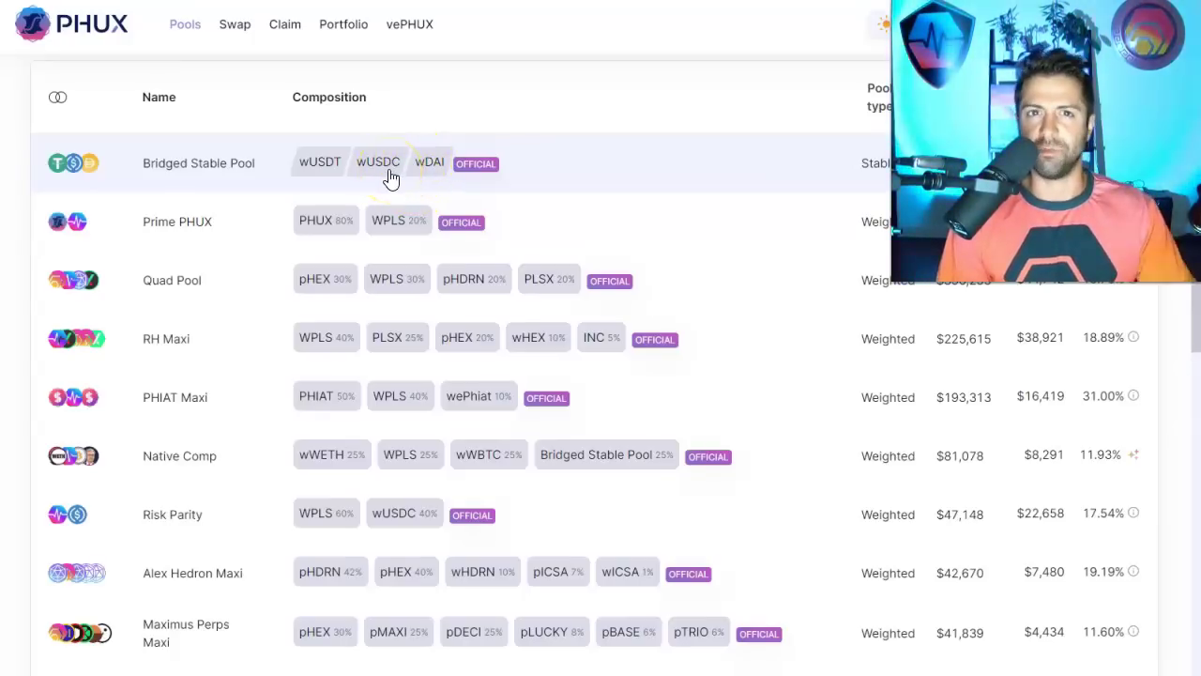
Open the Bridged Stable Pool and dismiss the wallet connection prompt.
{"action": "left_click", "coordinate": [390, 178]}
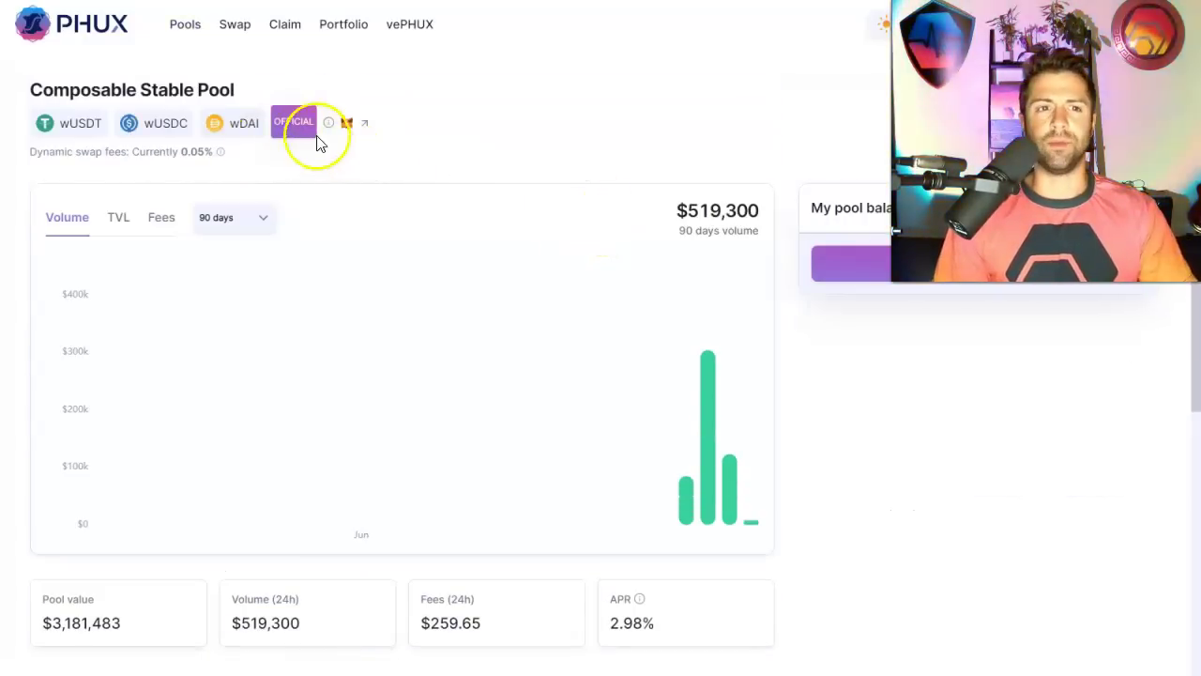
{"action": "left_click", "coordinate": [324, 131]}
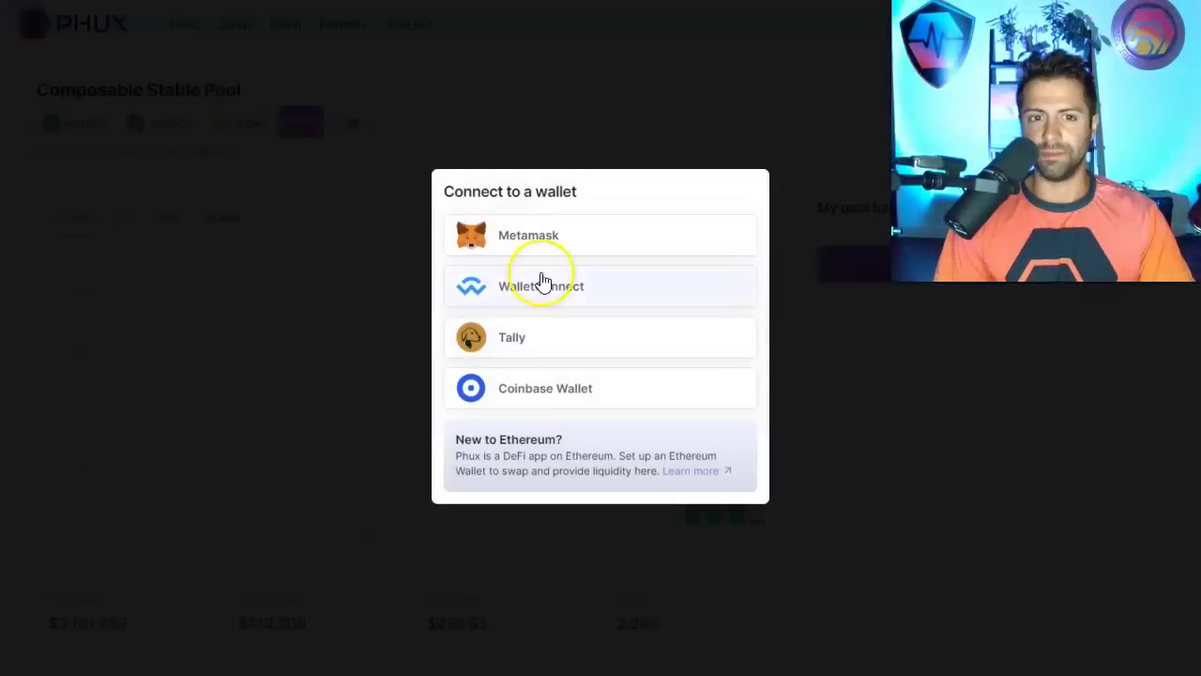
{"action": "left_click", "coordinate": [537, 268]}
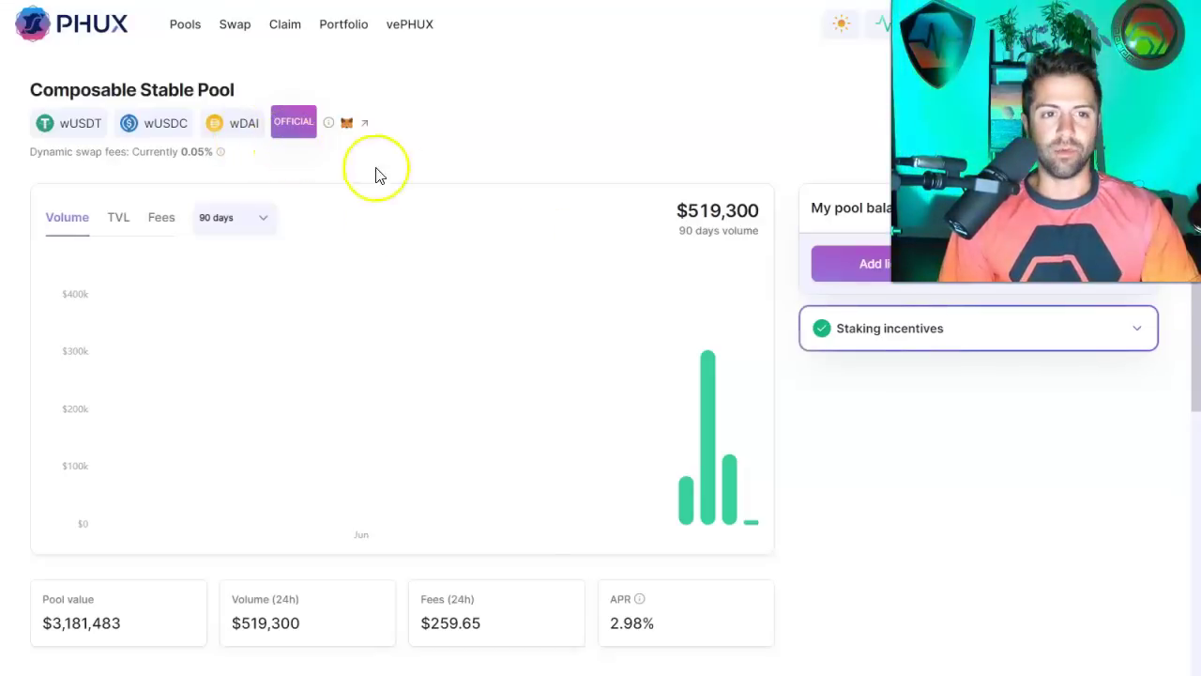
Quote a swap of 100000 wDAI into wUSDC, then go back to the pools list.
{"action": "left_click", "coordinate": [240, 30]}
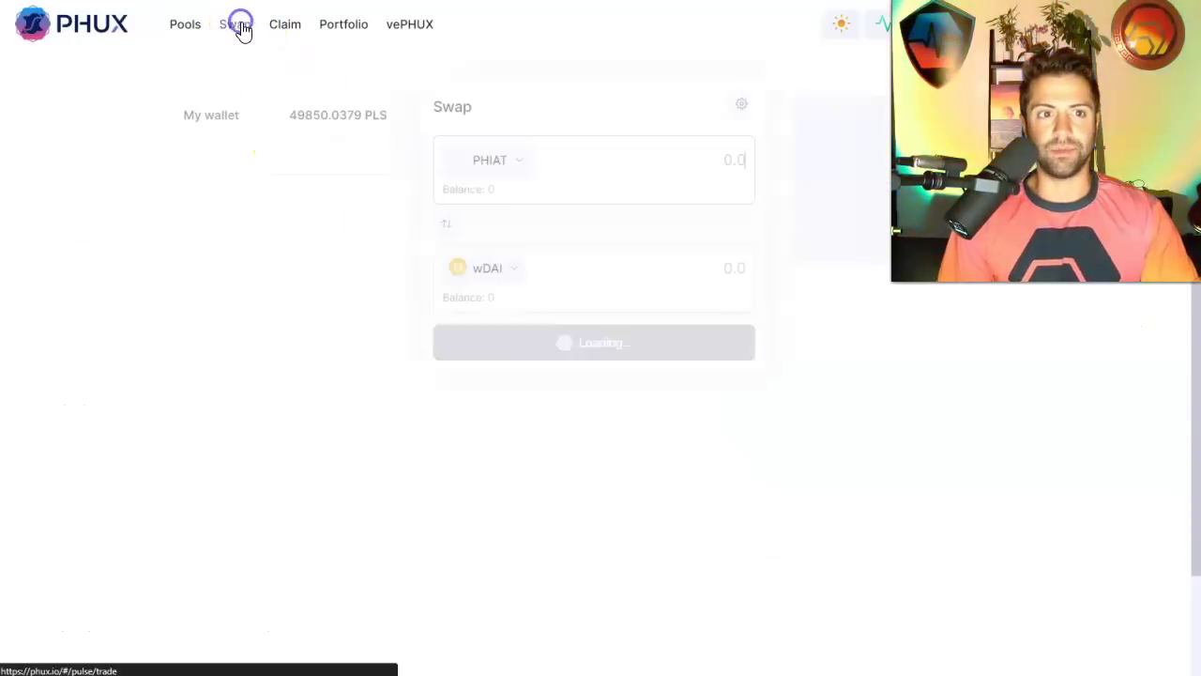
{"action": "left_click", "coordinate": [480, 280]}
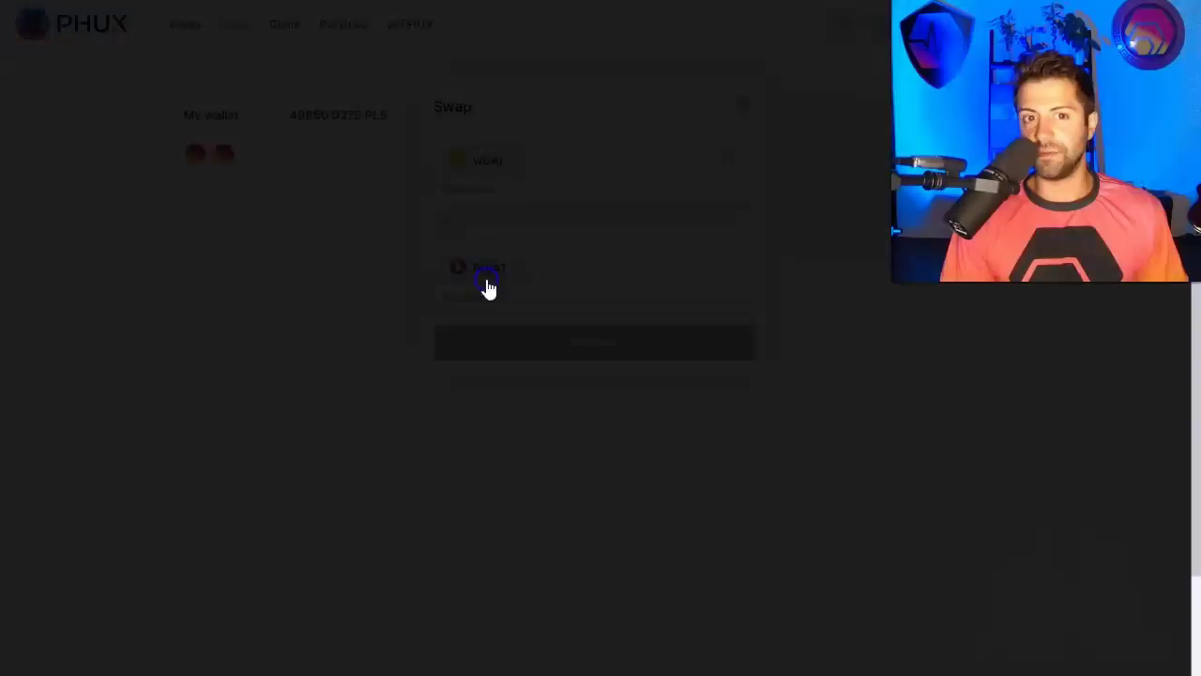
{"action": "type", "text": "udc"}
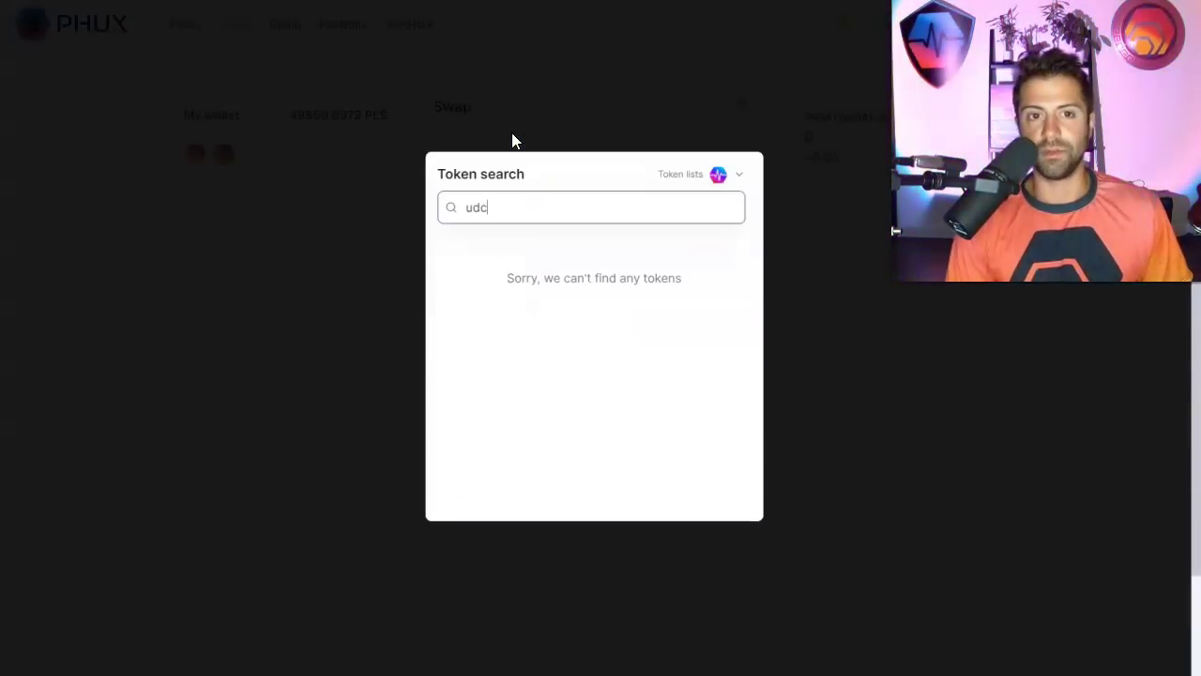
{"action": "key", "text": "BackSpace"}
{"action": "left_click", "coordinate": [625, 159]}
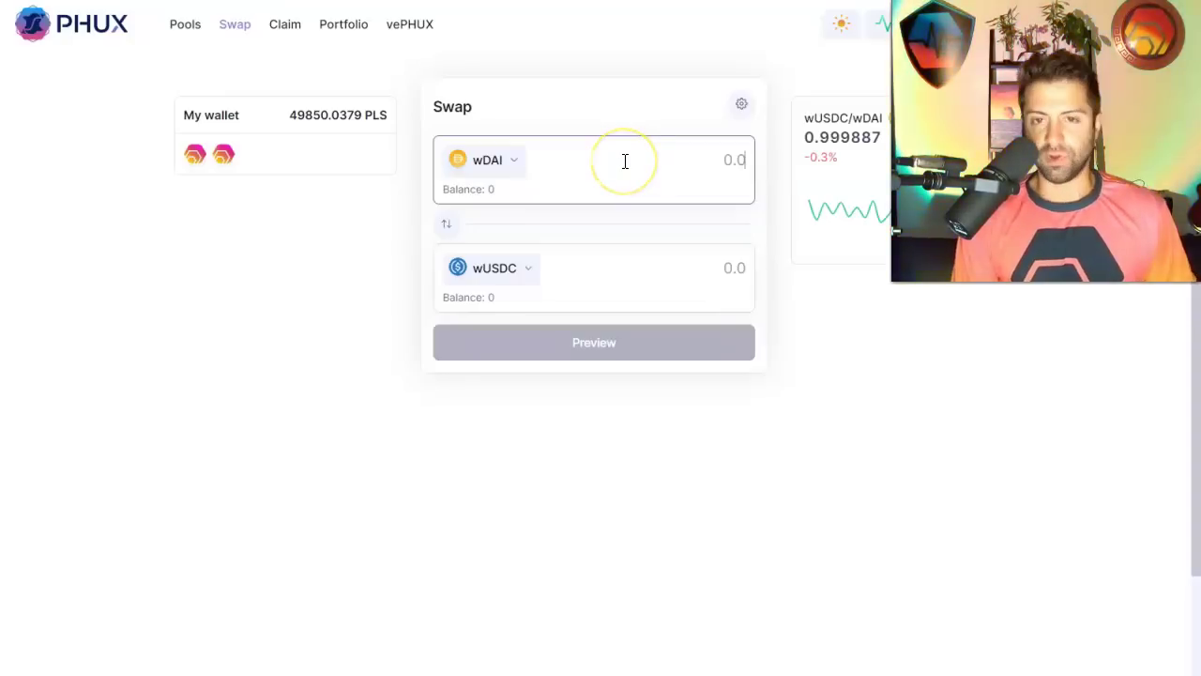
{"action": "type", "text": "100000"}
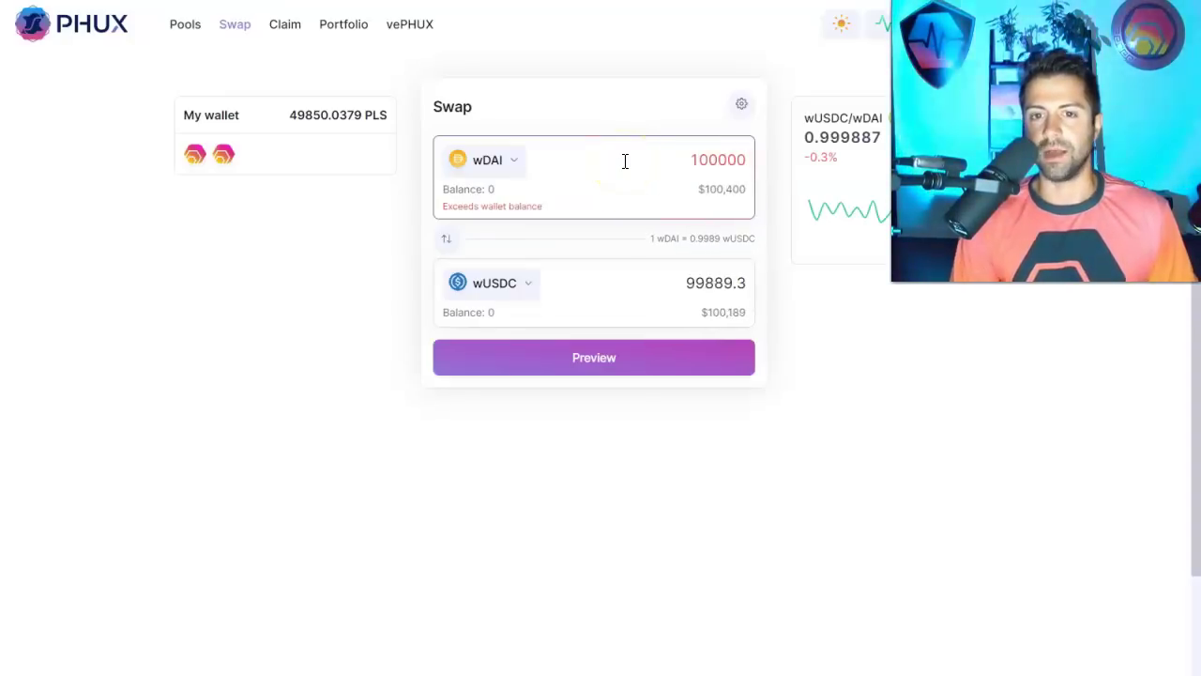
{"action": "left_click", "coordinate": [655, 251]}
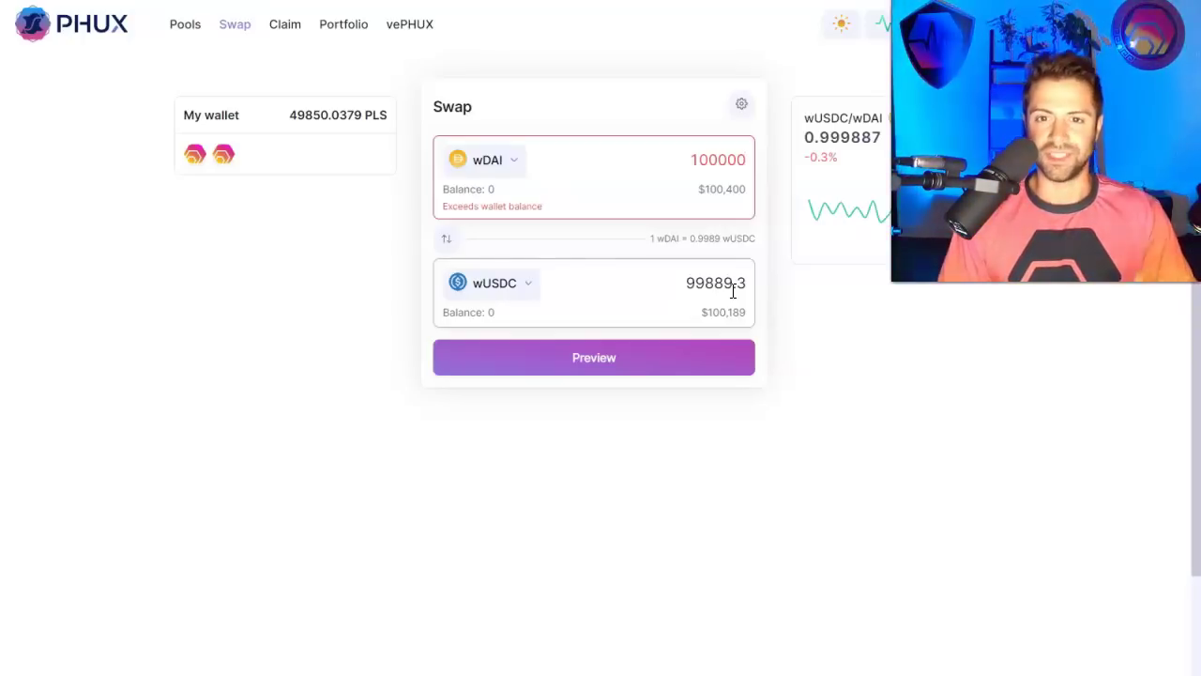
{"action": "left_click", "coordinate": [724, 309]}
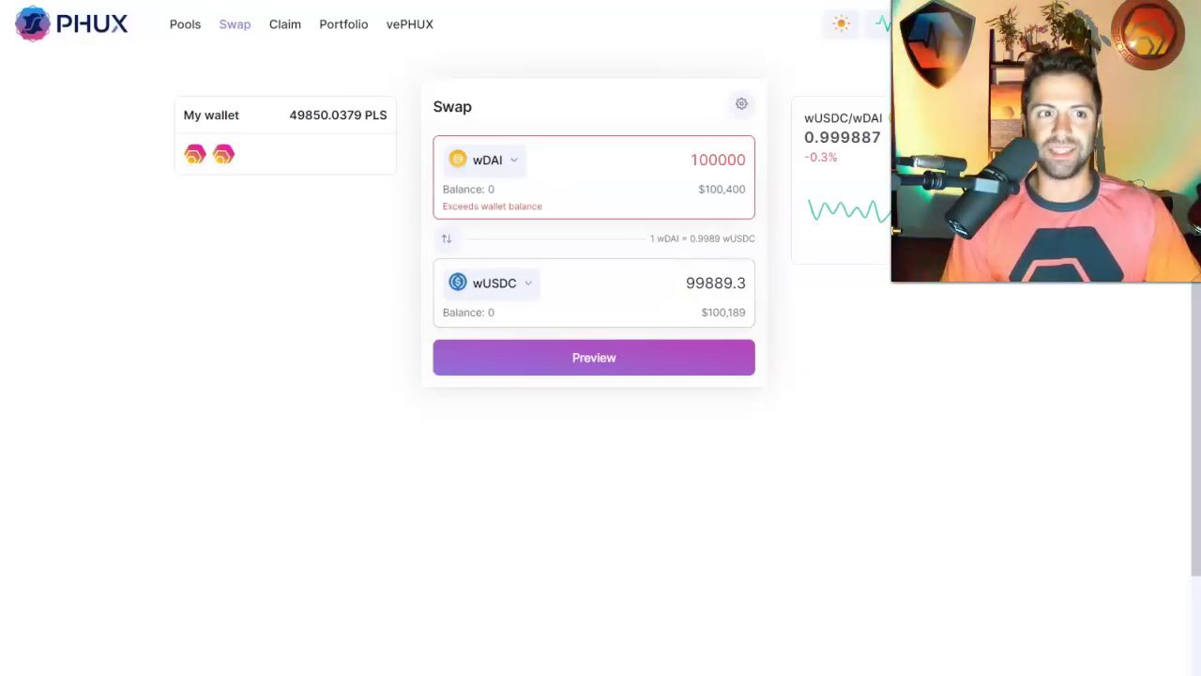
{"action": "left_click", "coordinate": [80, 37]}
Reopen the Bridged Stable Pool to show 100000 wDAI quoted at 99889.313858 wUSDC.
{"action": "scroll", "coordinate": [523, 378], "scroll_direction": "down", "scroll_amount": 2}
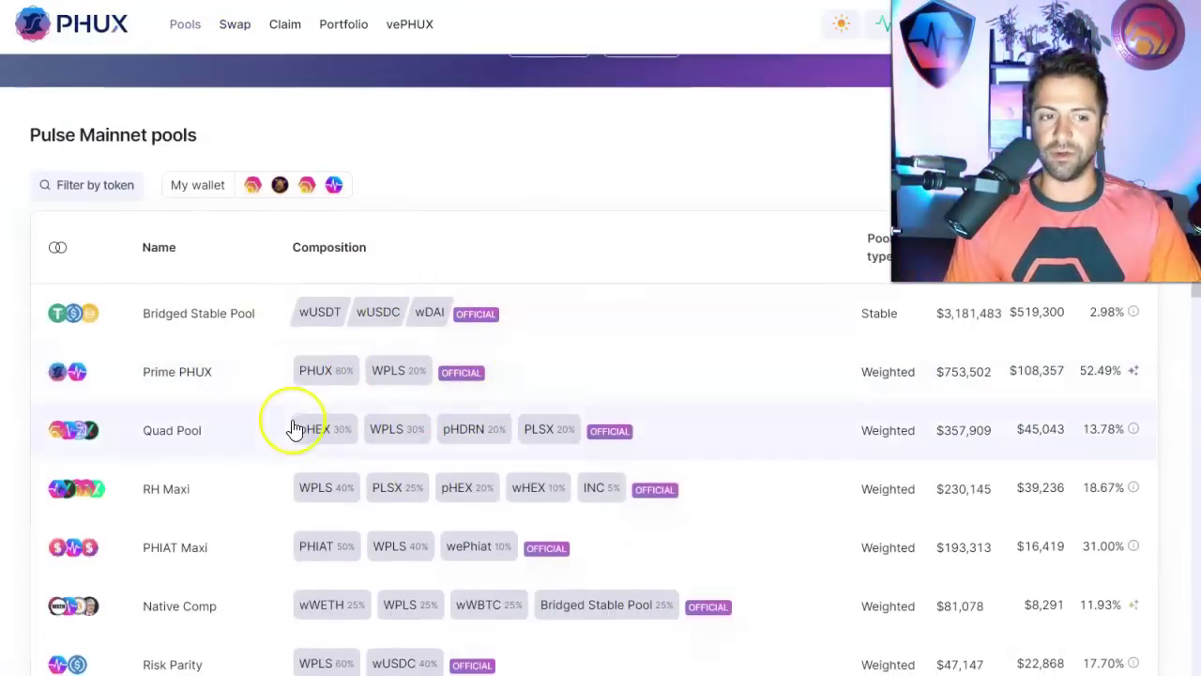
{"action": "scroll", "coordinate": [320, 366], "scroll_direction": "down", "scroll_amount": 1}
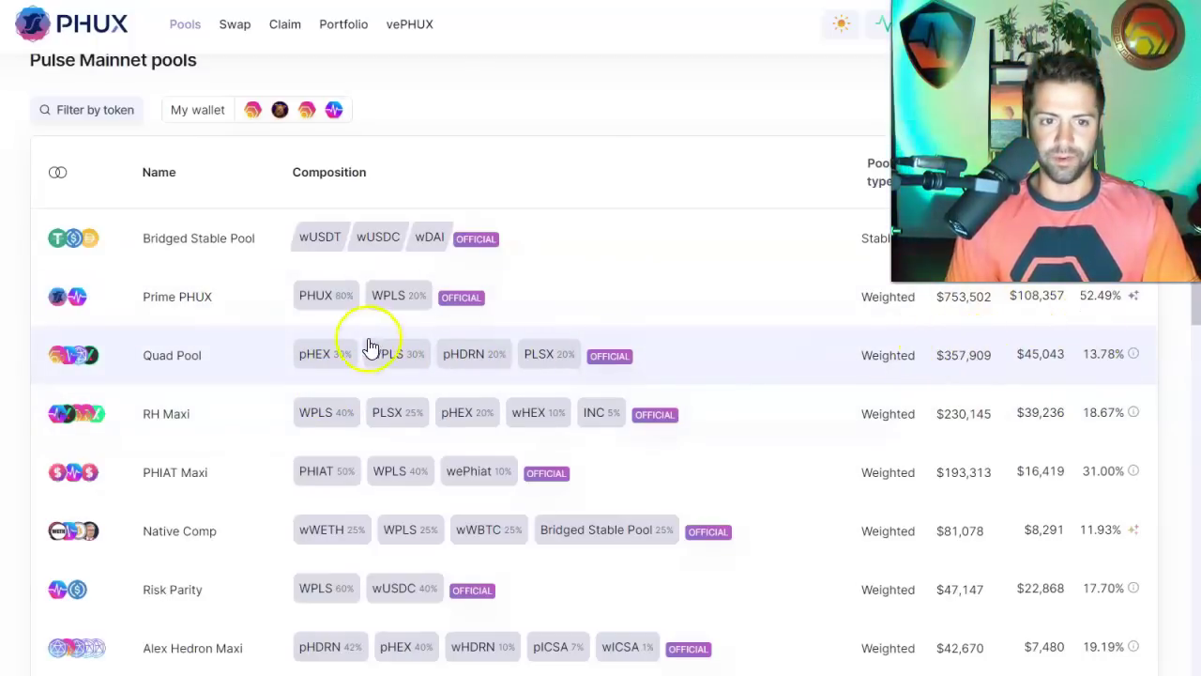
{"action": "left_click", "coordinate": [395, 240]}
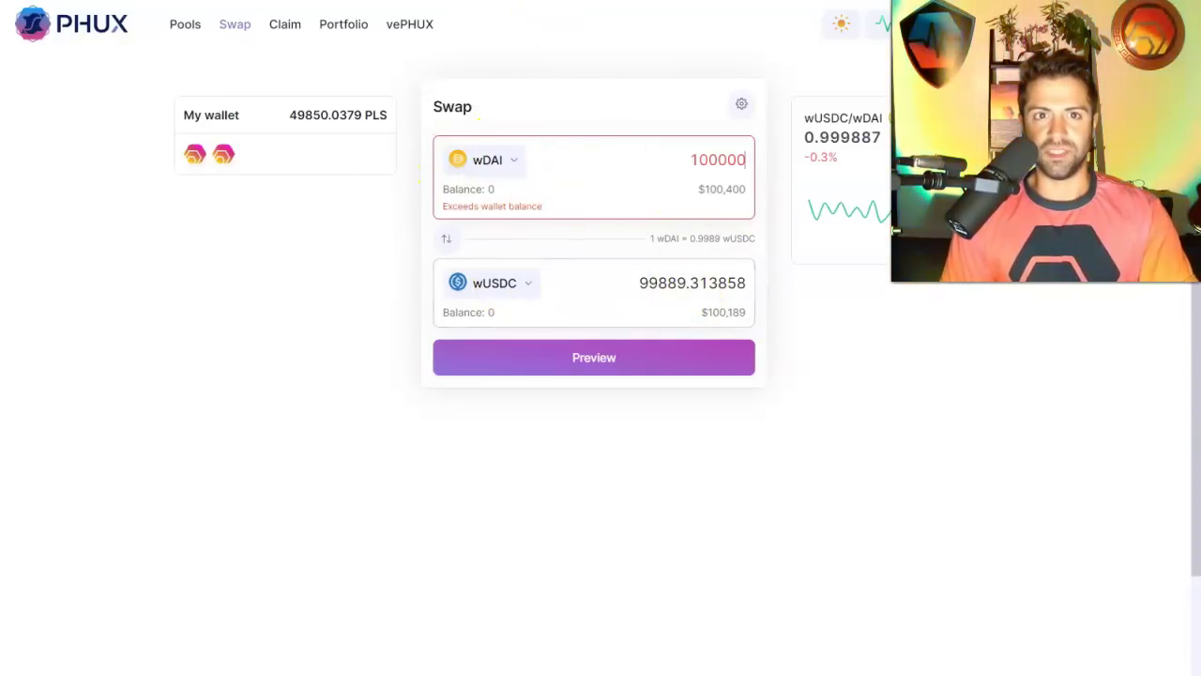
On PulseX, quote 100,000 DAI to USDC and expand the price impact and route details.
{"action": "left_click", "coordinate": [579, 30]}
{"action": "left_click", "coordinate": [719, 165]}
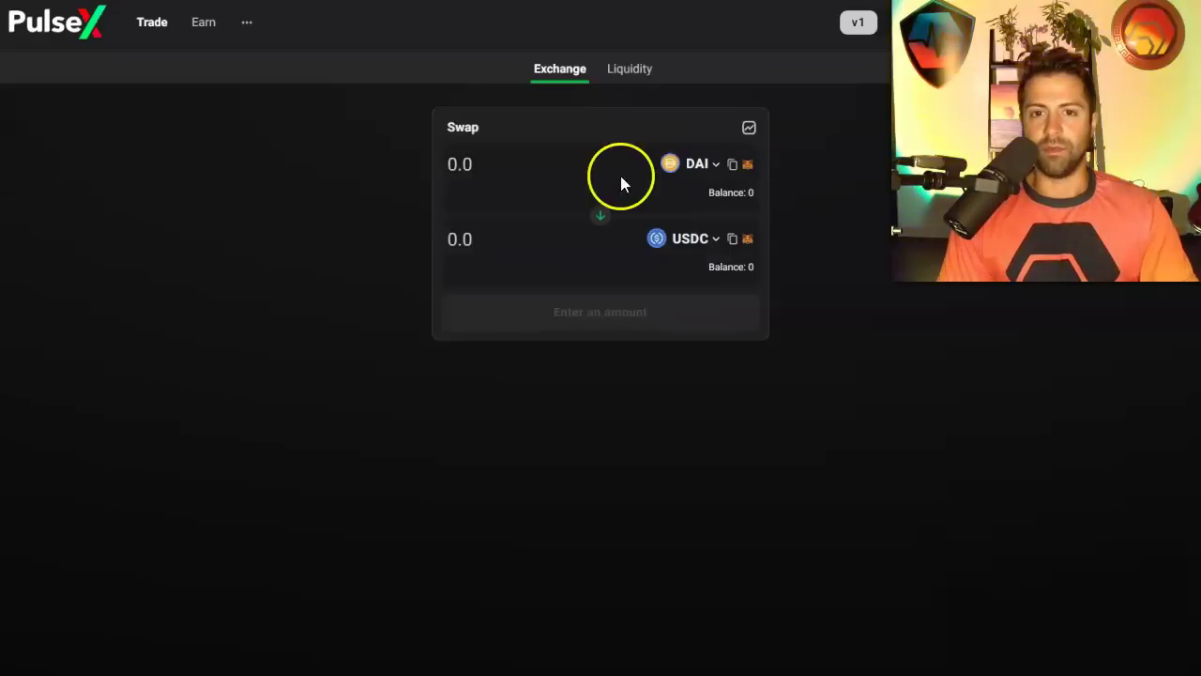
{"action": "left_click", "coordinate": [561, 162]}
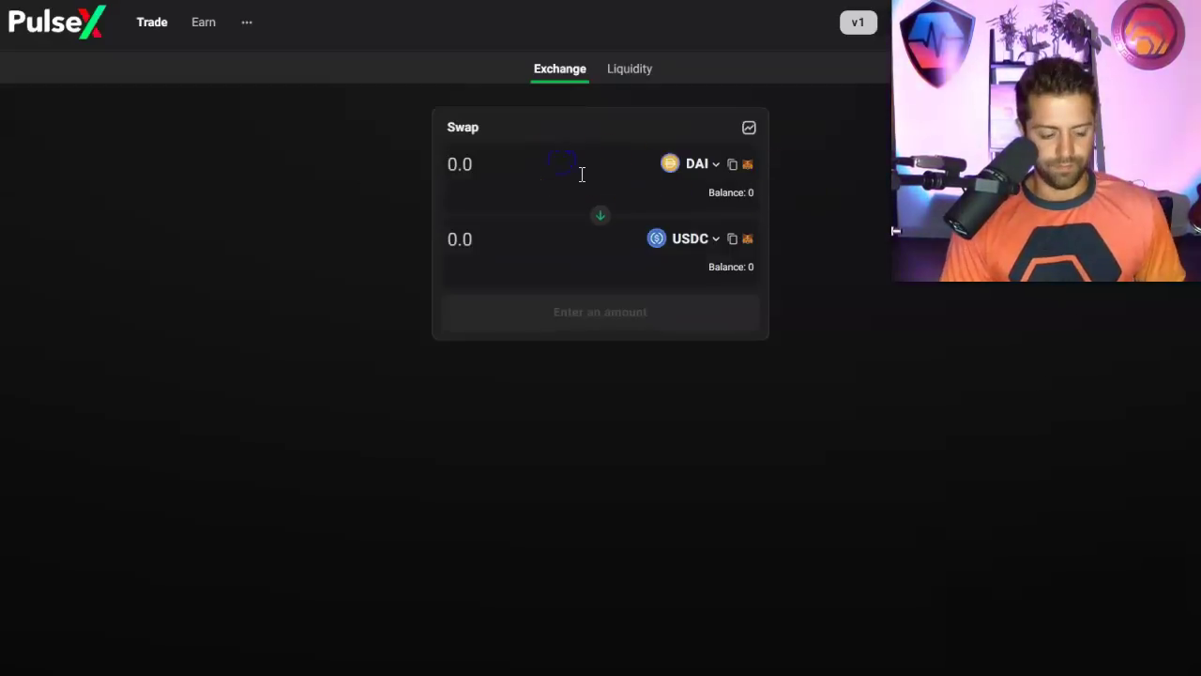
{"action": "type", "text": "1000000"}
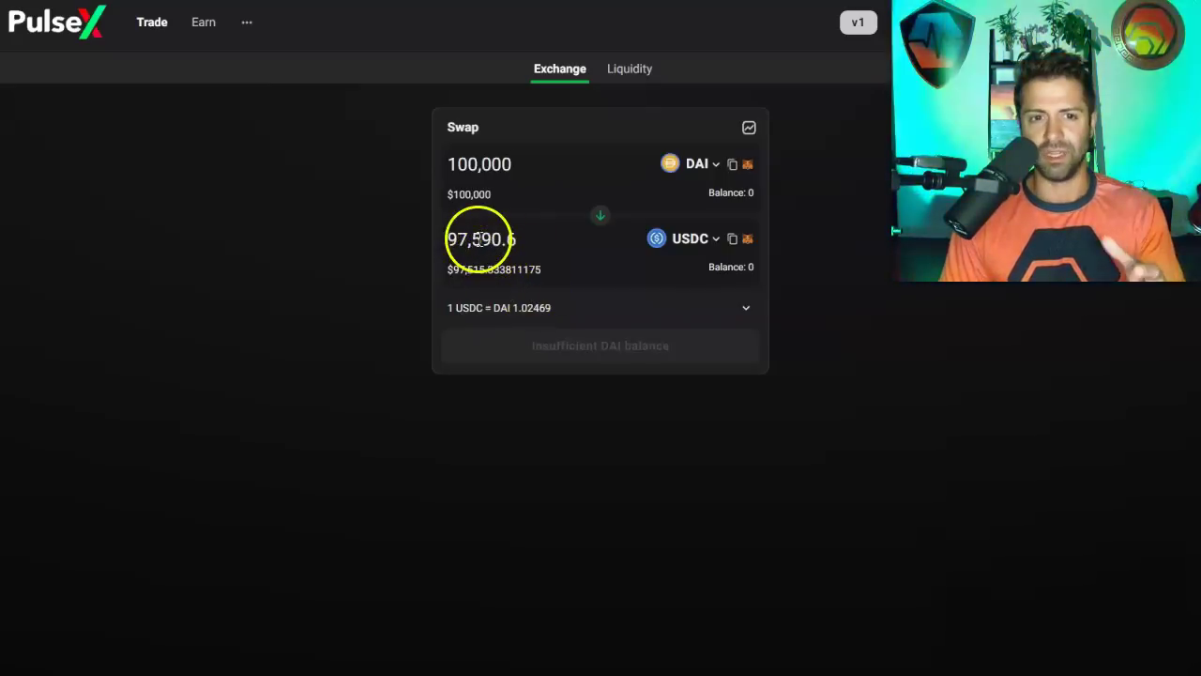
{"action": "left_click", "coordinate": [747, 308]}
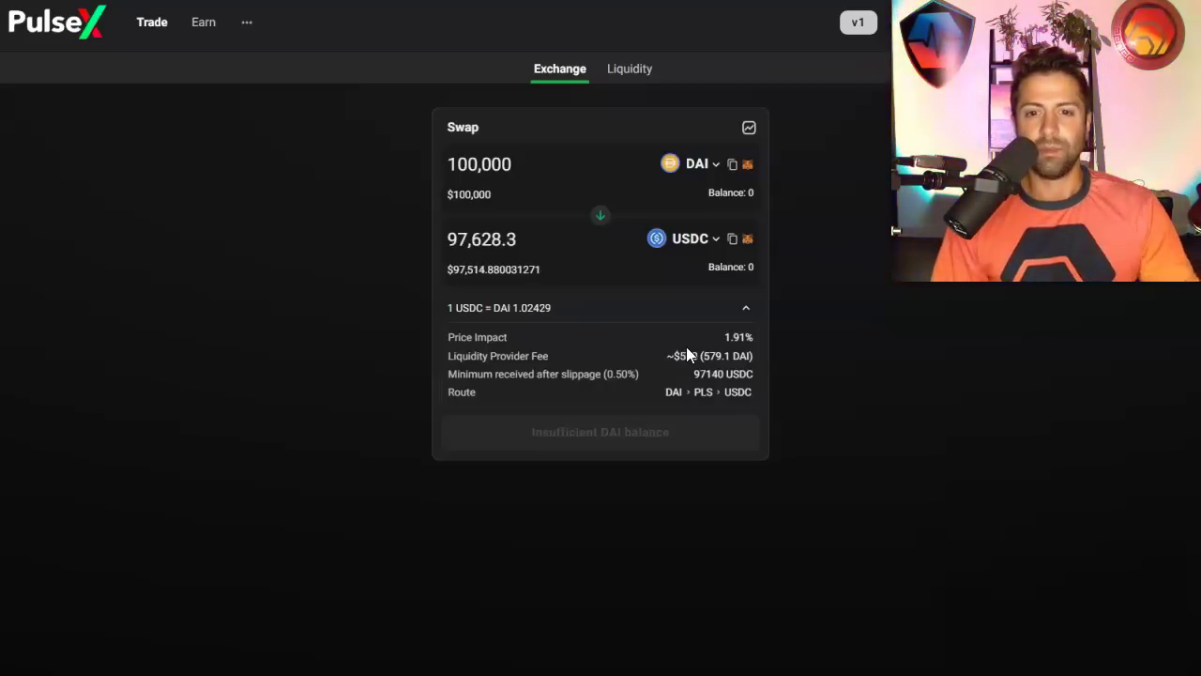
{"action": "left_click", "coordinate": [698, 354]}
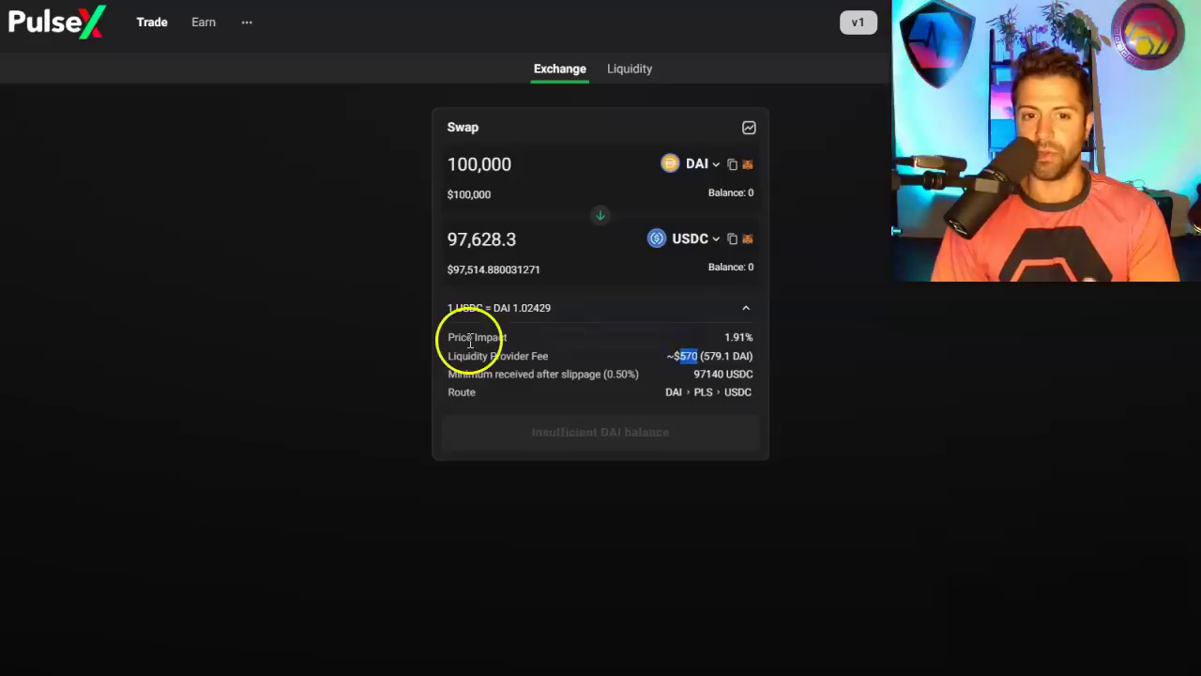
{"action": "left_click", "coordinate": [808, 334]}
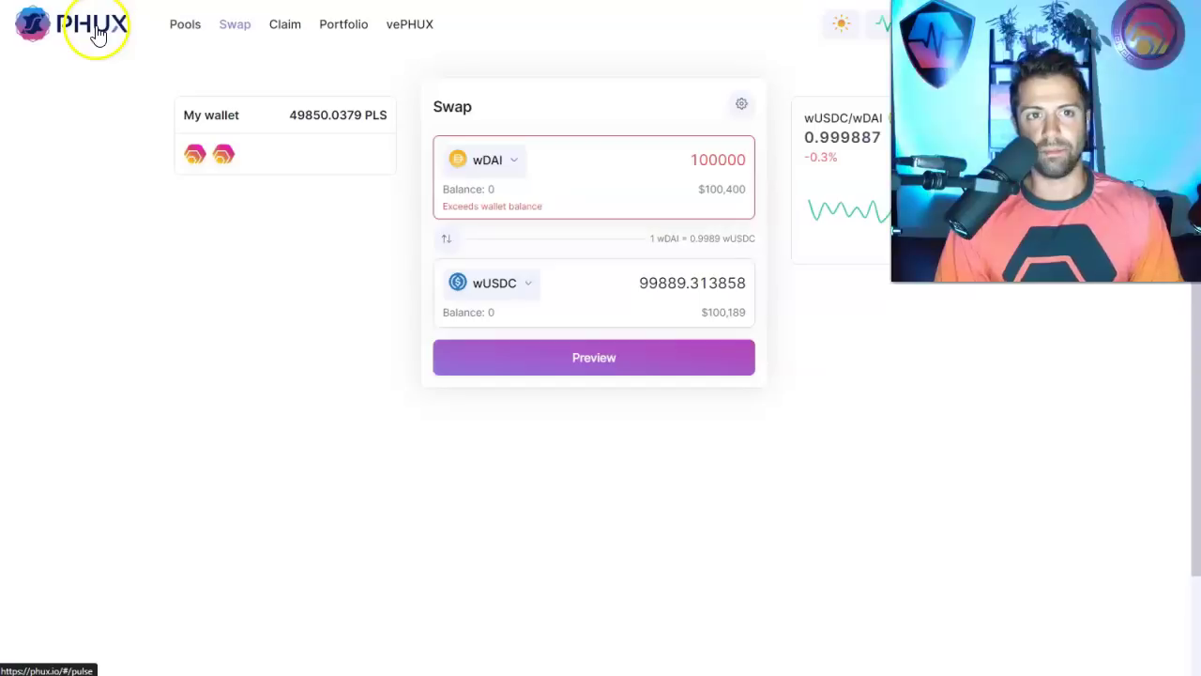
Return to the pools list and open the Prime PHUX pool's Add liquidity form.
{"action": "left_click", "coordinate": [89, 30]}
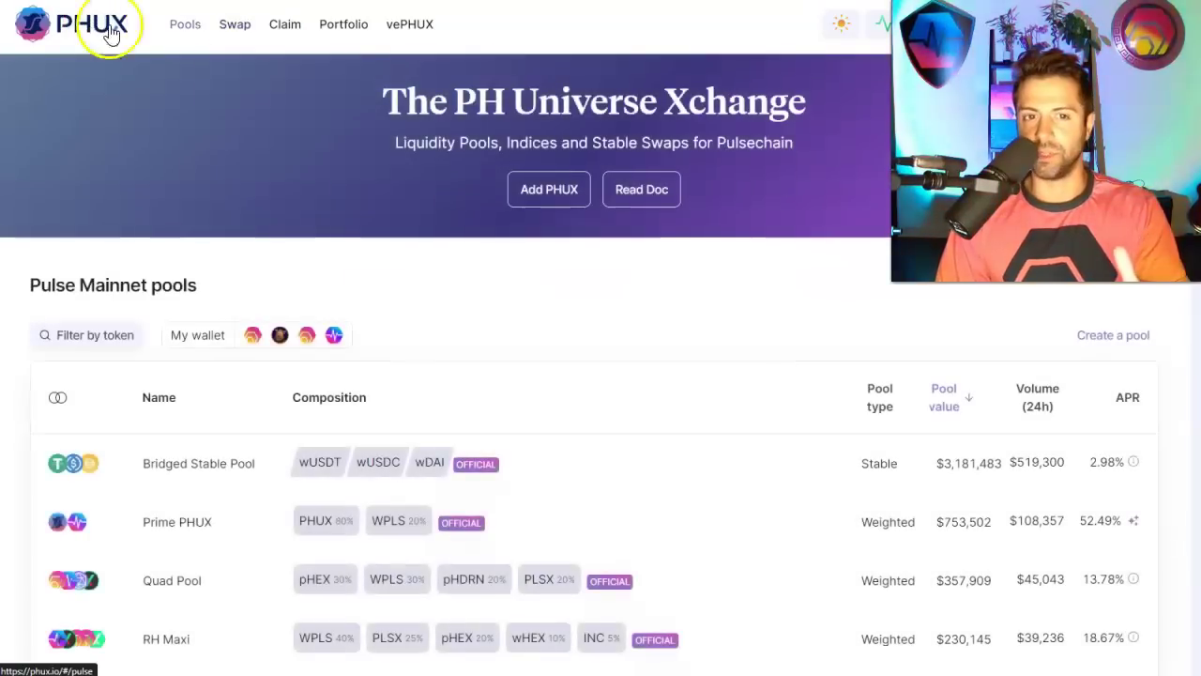
{"action": "scroll", "coordinate": [526, 216], "scroll_direction": "down", "scroll_amount": 2}
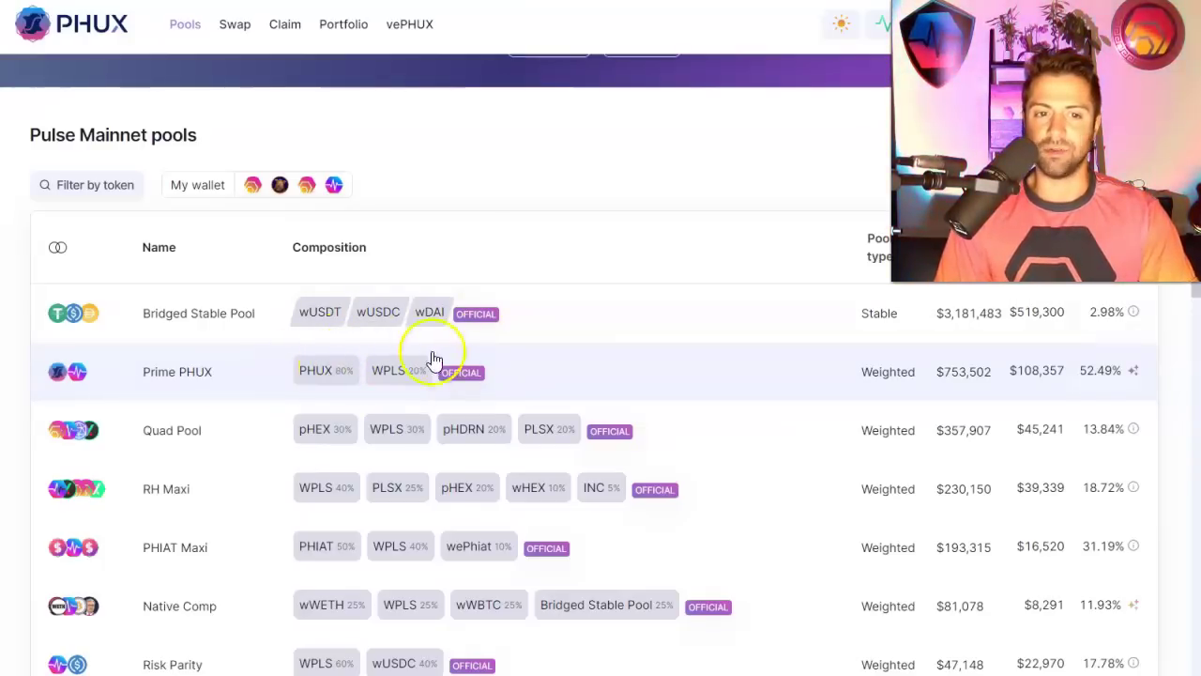
{"action": "scroll", "coordinate": [512, 507], "scroll_direction": "up", "scroll_amount": 1}
{"action": "scroll", "coordinate": [511, 507], "scroll_direction": "down", "scroll_amount": 1}
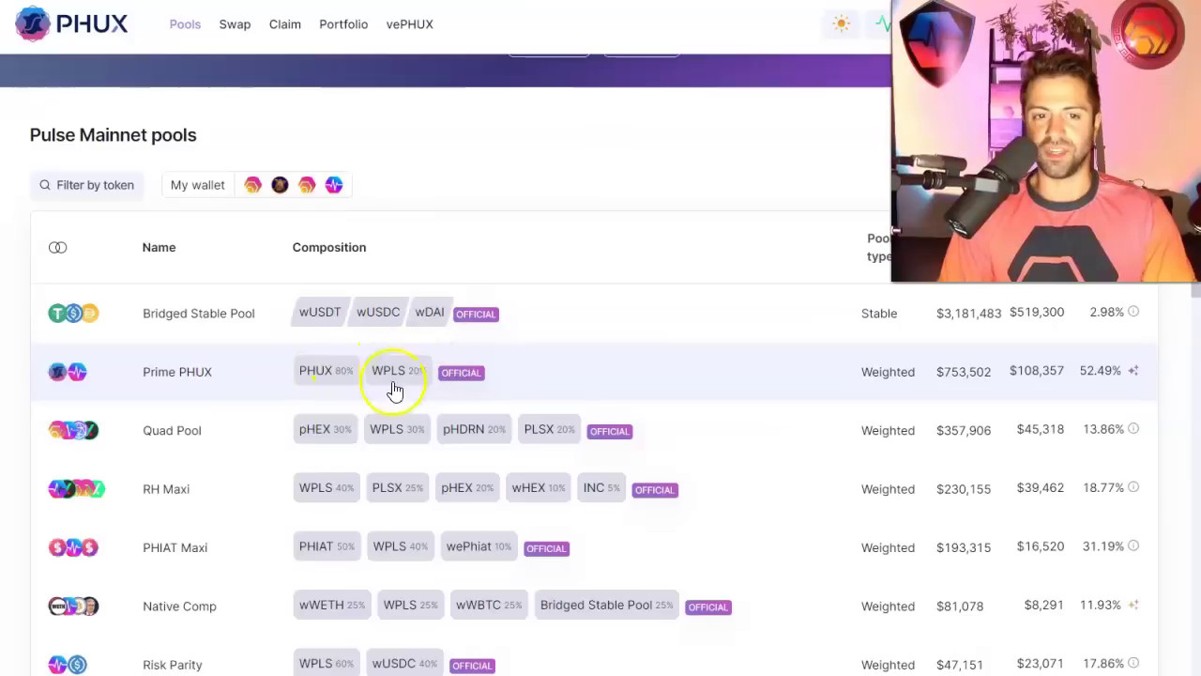
{"action": "left_click", "coordinate": [492, 374]}
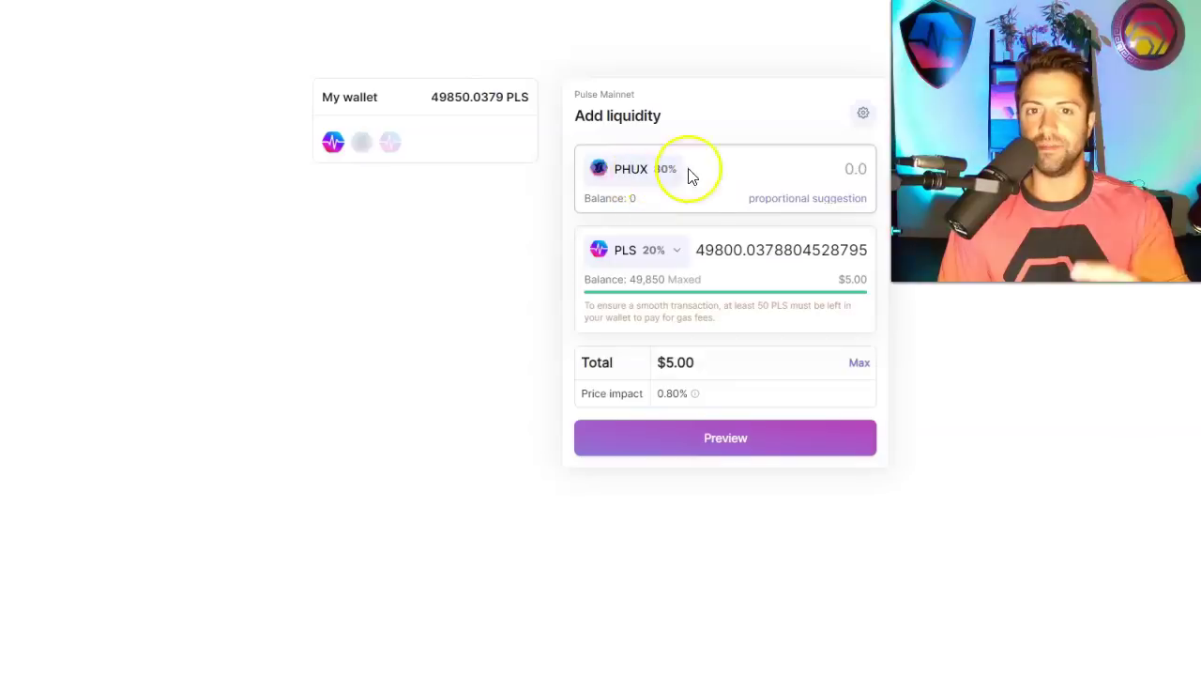
Fill in 7228.2774 PHUX proportional to 49800.0379 PLS, highlighting both amounts.
{"action": "left_click", "coordinate": [791, 206]}
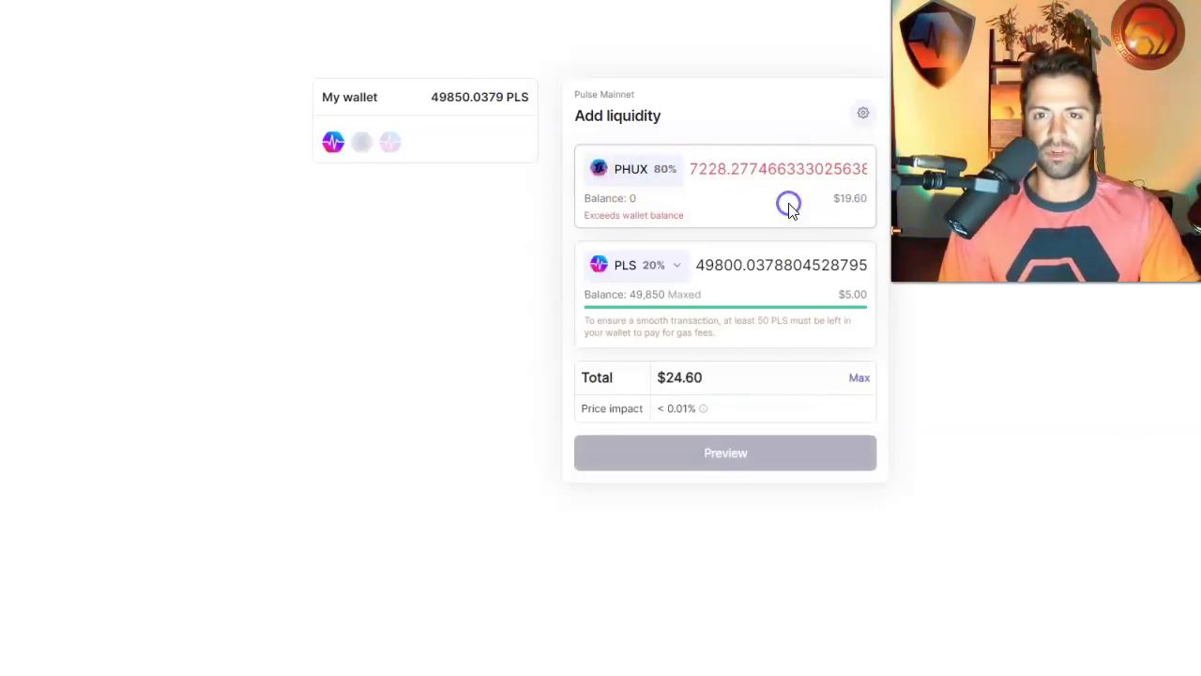
{"action": "left_click_drag", "start_coordinate": [692, 169], "coordinate": [715, 169]}
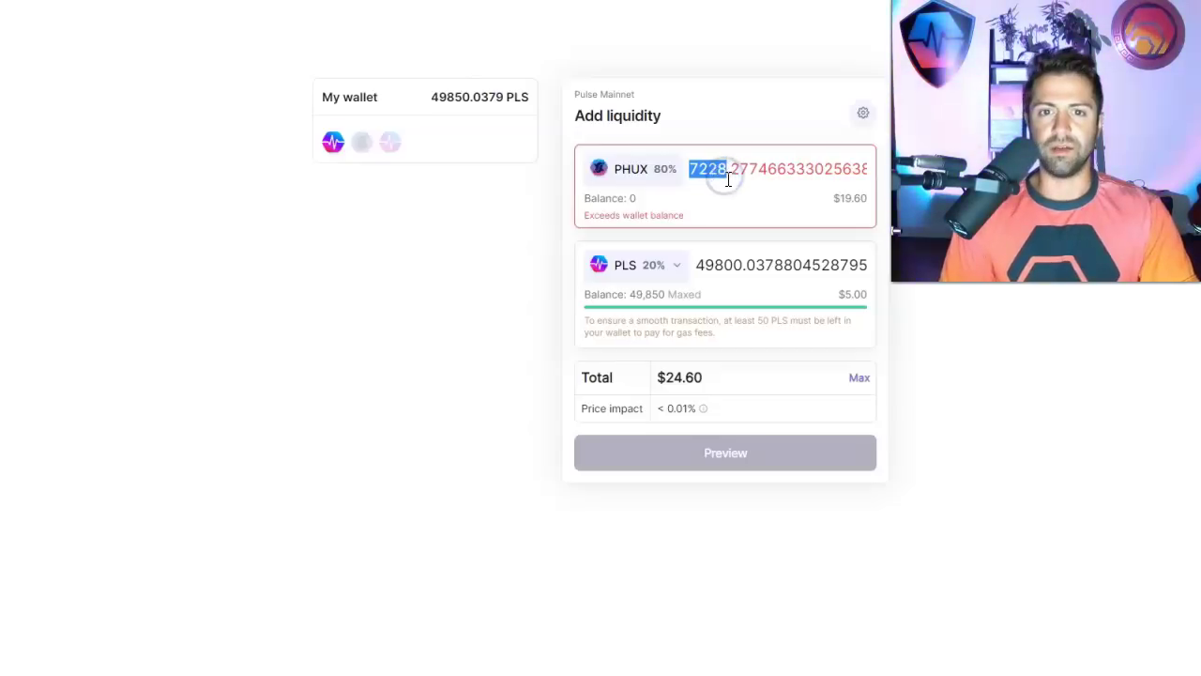
{"action": "left_click_drag", "start_coordinate": [703, 265], "coordinate": [741, 266]}
{"action": "left_click", "coordinate": [750, 265]}
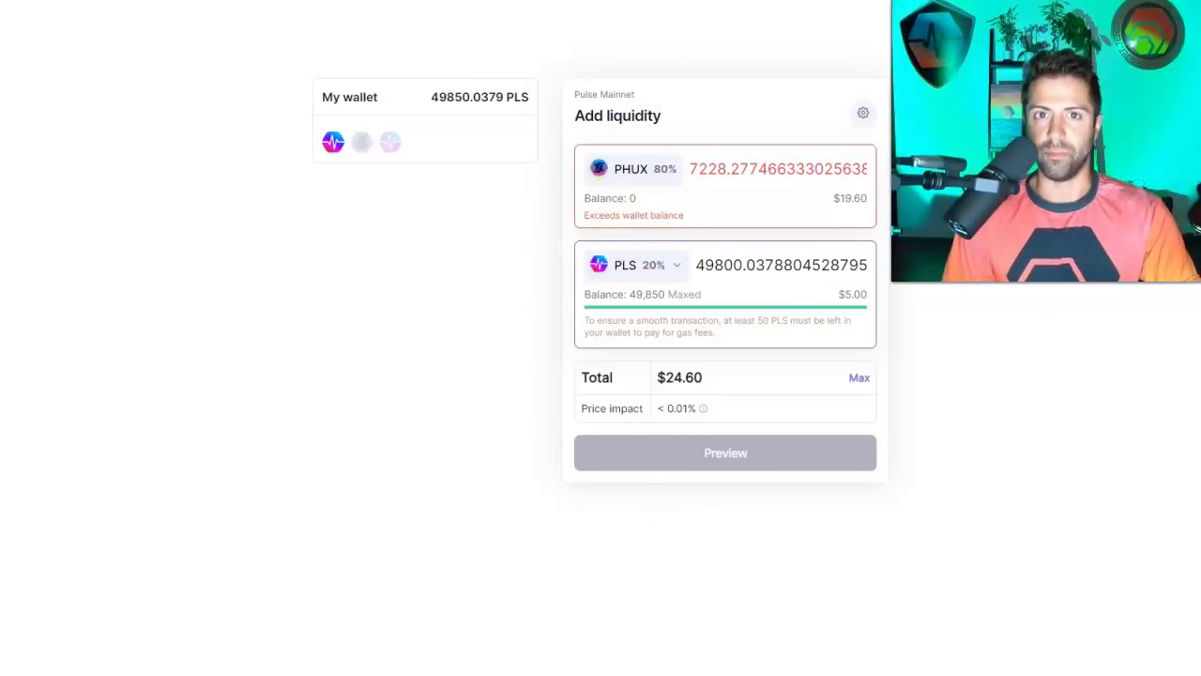
Switch to Balancer's Impermanent Loss docs and scroll to the 50/50, 80/20, 95/5 chart.
{"action": "key", "text": "ctrl+Tab"}
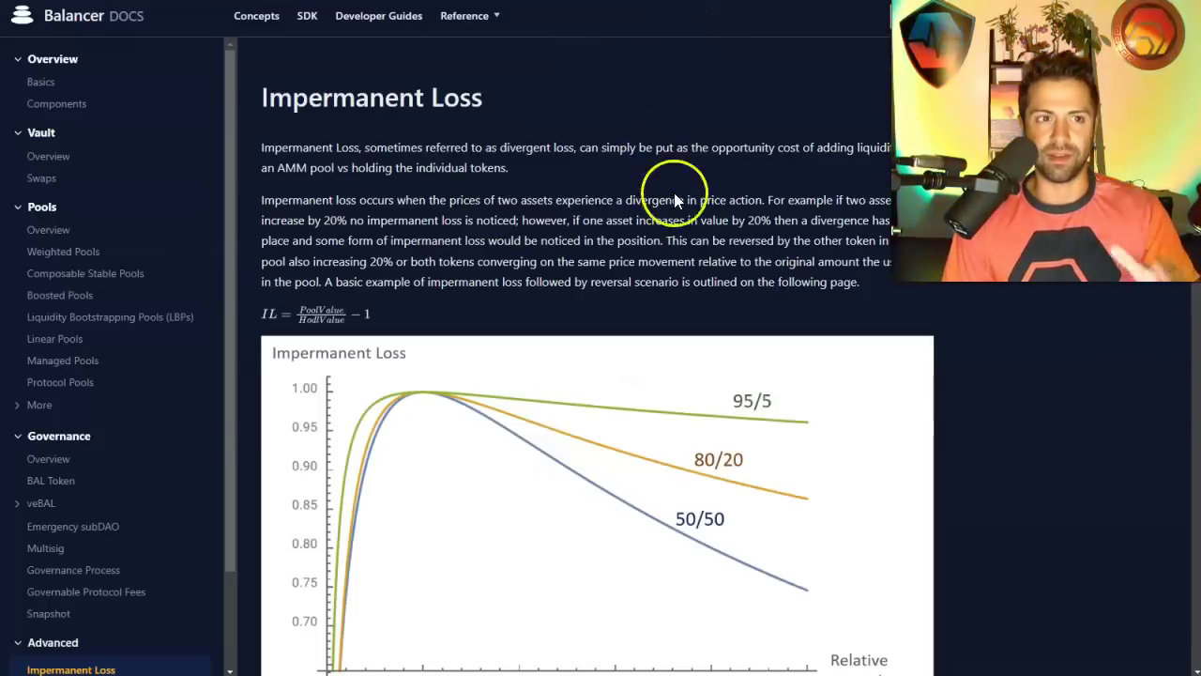
{"action": "scroll", "coordinate": [700, 200], "scroll_direction": "down", "scroll_amount": 1}
{"action": "scroll", "coordinate": [716, 193], "scroll_direction": "up", "scroll_amount": 1}
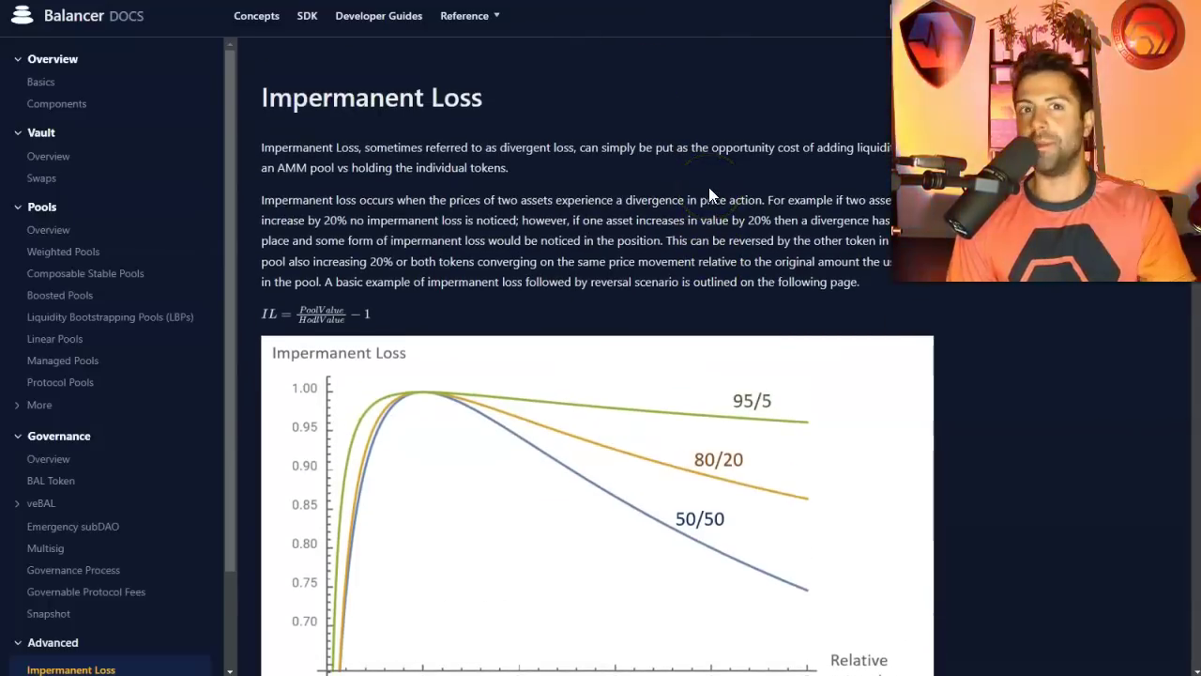
{"action": "scroll", "coordinate": [704, 188], "scroll_direction": "down", "scroll_amount": 2}
{"action": "scroll", "coordinate": [716, 245], "scroll_direction": "up", "scroll_amount": 1}
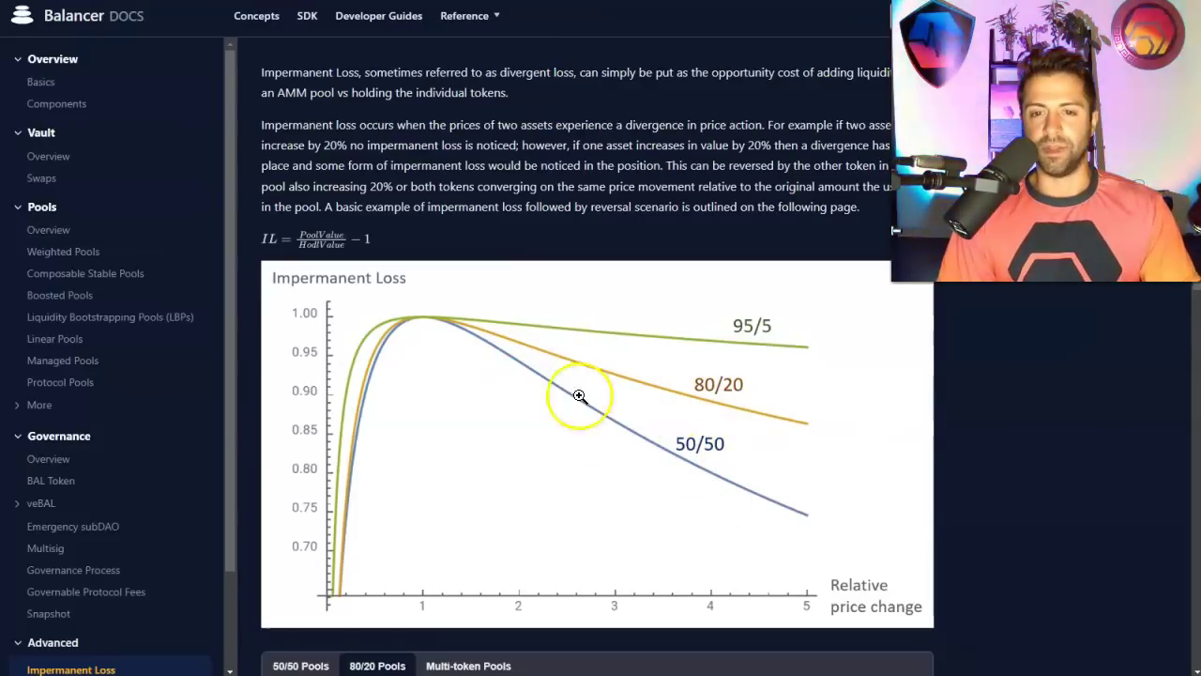
{"action": "scroll", "coordinate": [739, 451], "scroll_direction": "down", "scroll_amount": 2}
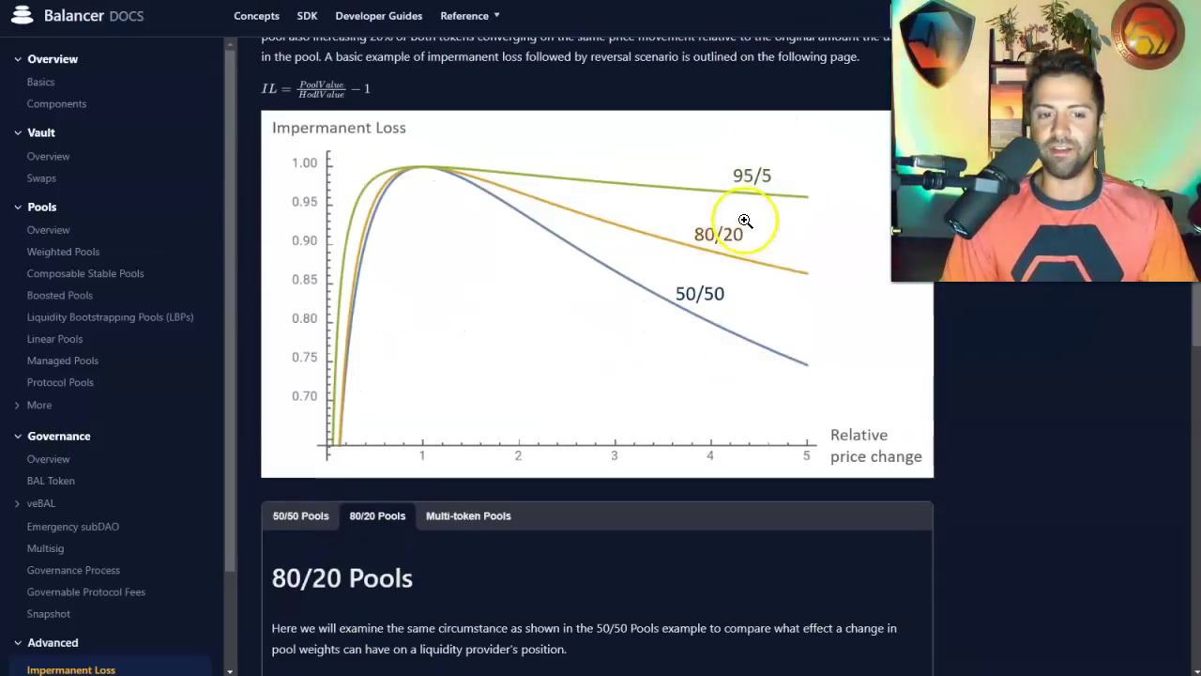
{"action": "scroll", "coordinate": [745, 218], "scroll_direction": "down", "scroll_amount": 2}
{"action": "scroll", "coordinate": [746, 260], "scroll_direction": "up", "scroll_amount": 3}
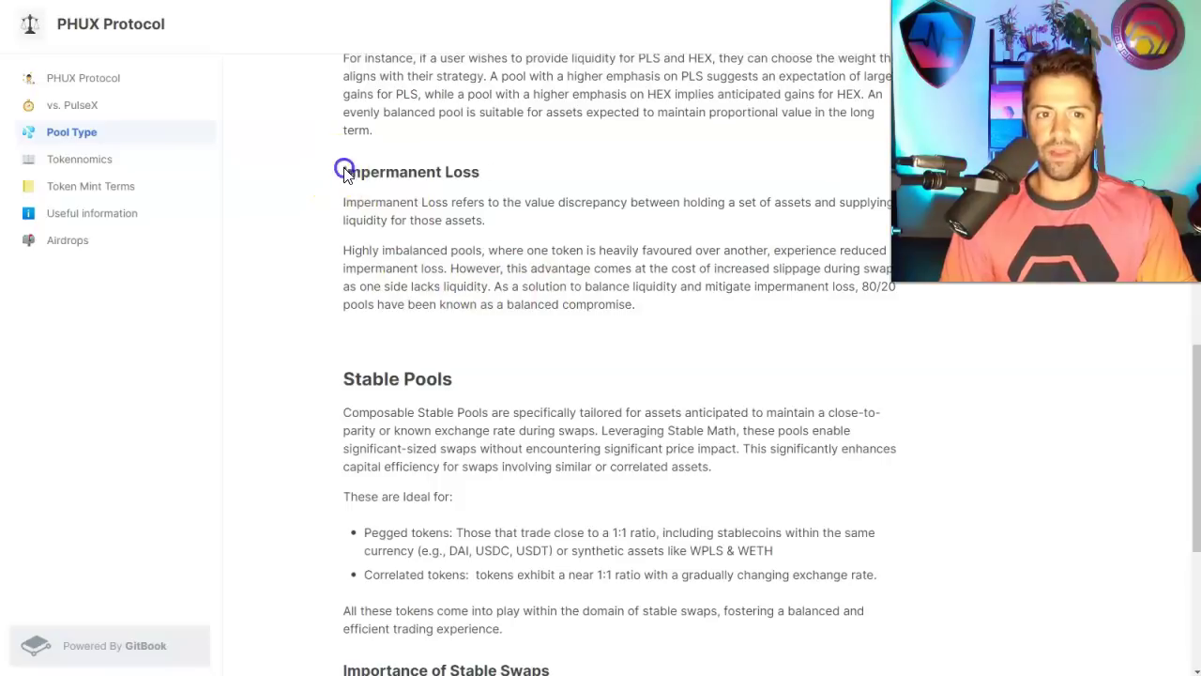
Highlight the Impermanent Loss heading and the phrase about increased swap slippage.
{"action": "triple_click", "coordinate": [434, 171]}
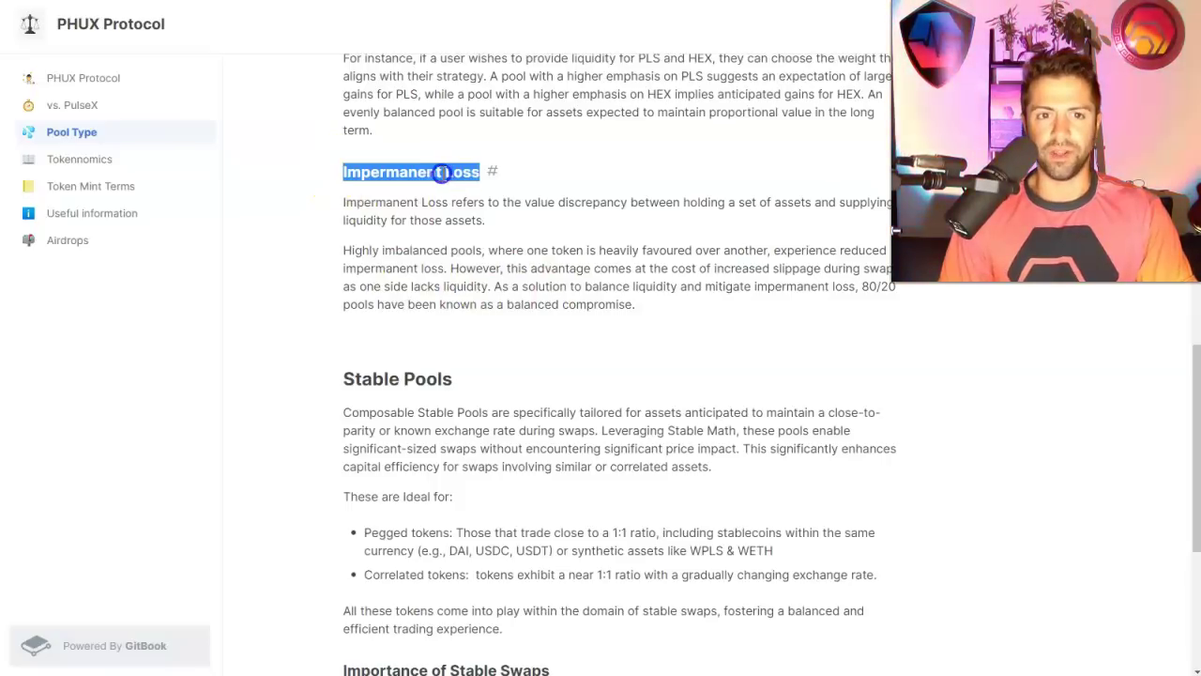
{"action": "left_click", "coordinate": [402, 252]}
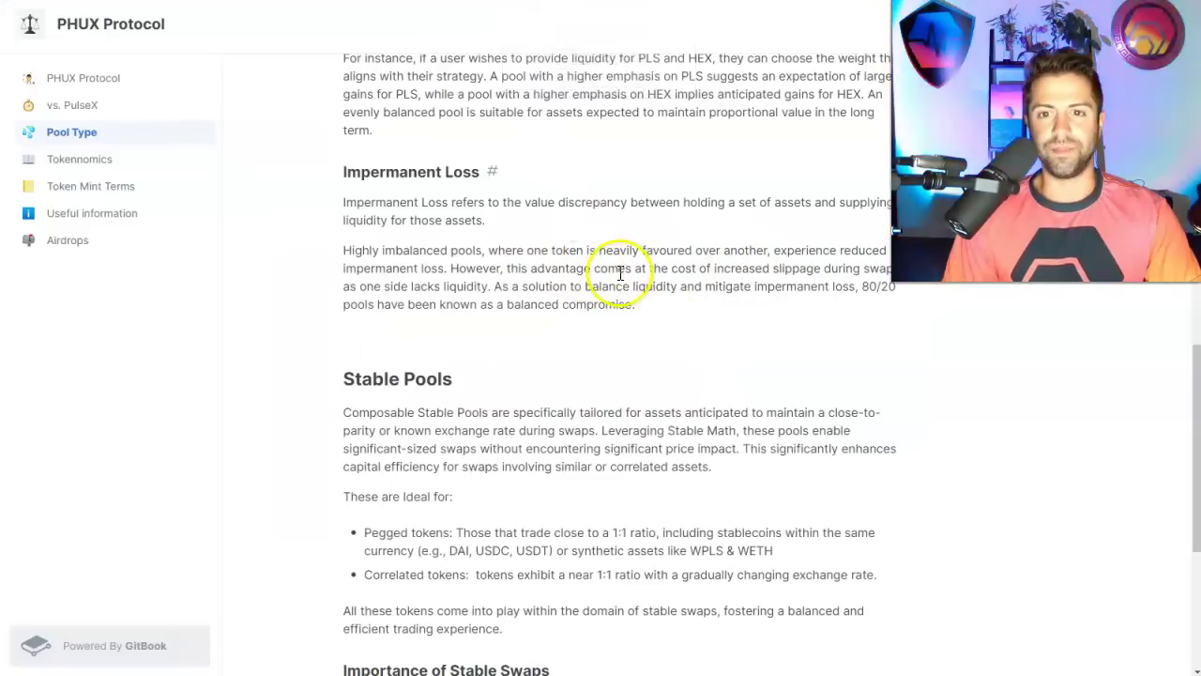
{"action": "left_click_drag", "start_coordinate": [699, 268], "coordinate": [897, 270]}
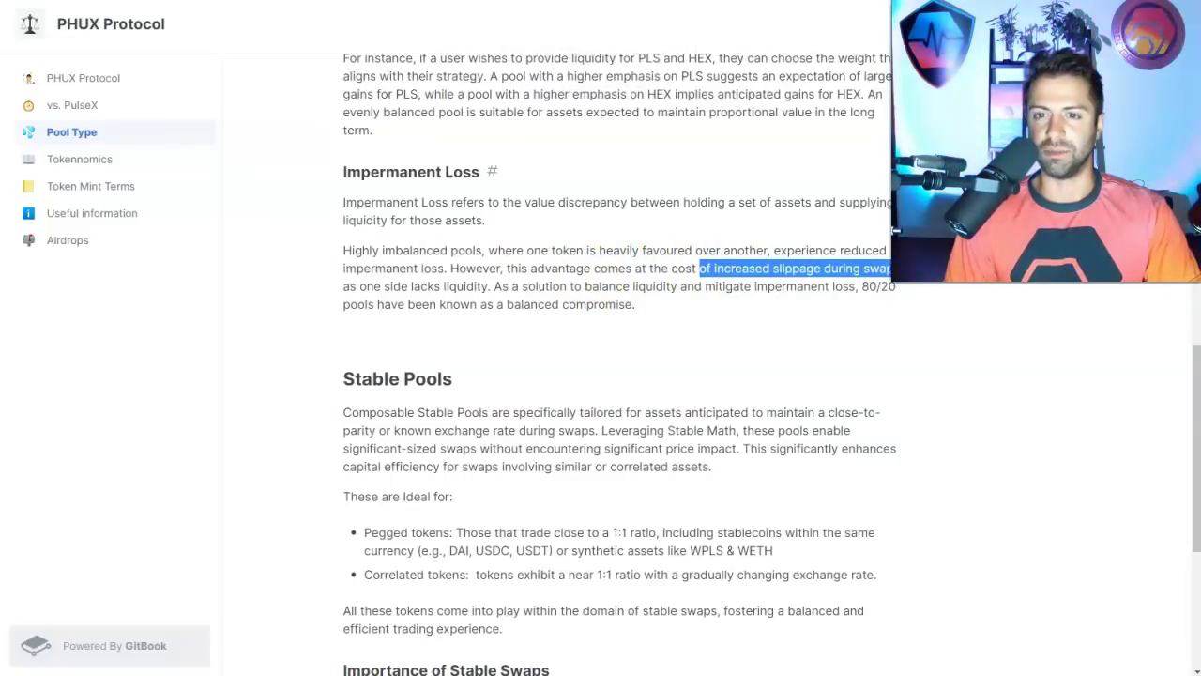
{"action": "left_click", "coordinate": [504, 288]}
Highlight the lines on balancing liquidity and 80/20 pools as a balanced compromise.
{"action": "left_click_drag", "start_coordinate": [504, 288], "coordinate": [722, 293]}
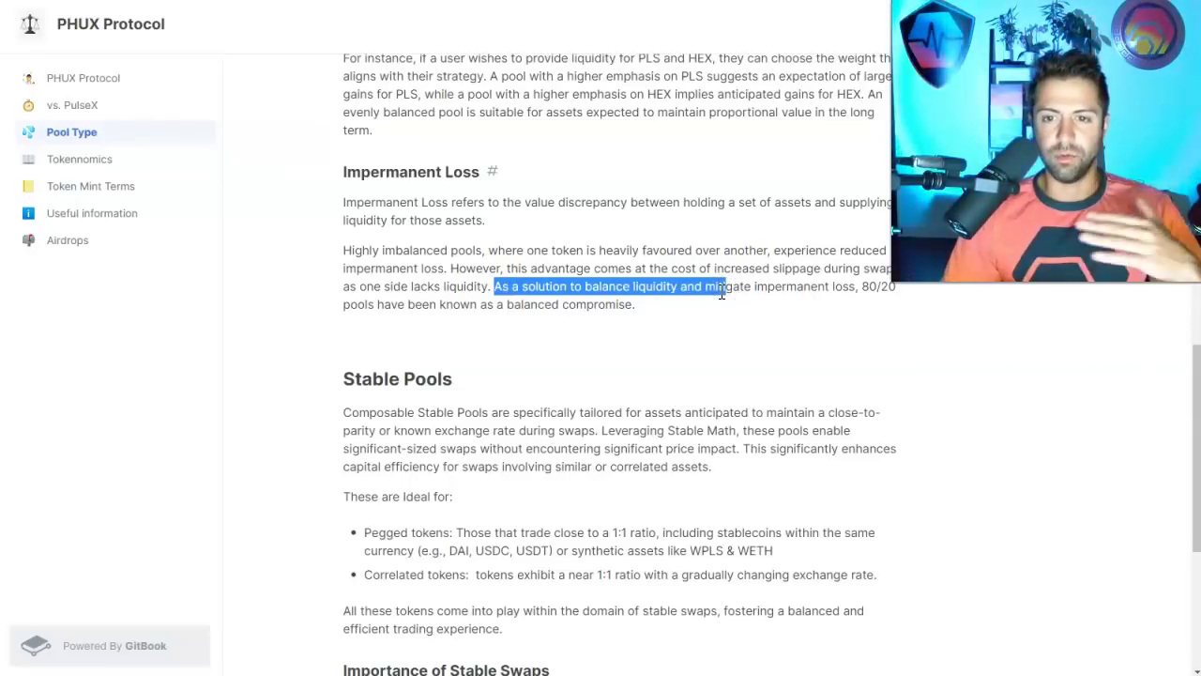
{"action": "left_click_drag", "start_coordinate": [897, 288], "coordinate": [810, 288]}
{"action": "left_click_drag", "start_coordinate": [638, 306], "coordinate": [462, 301]}
{"action": "left_click", "coordinate": [483, 291]}
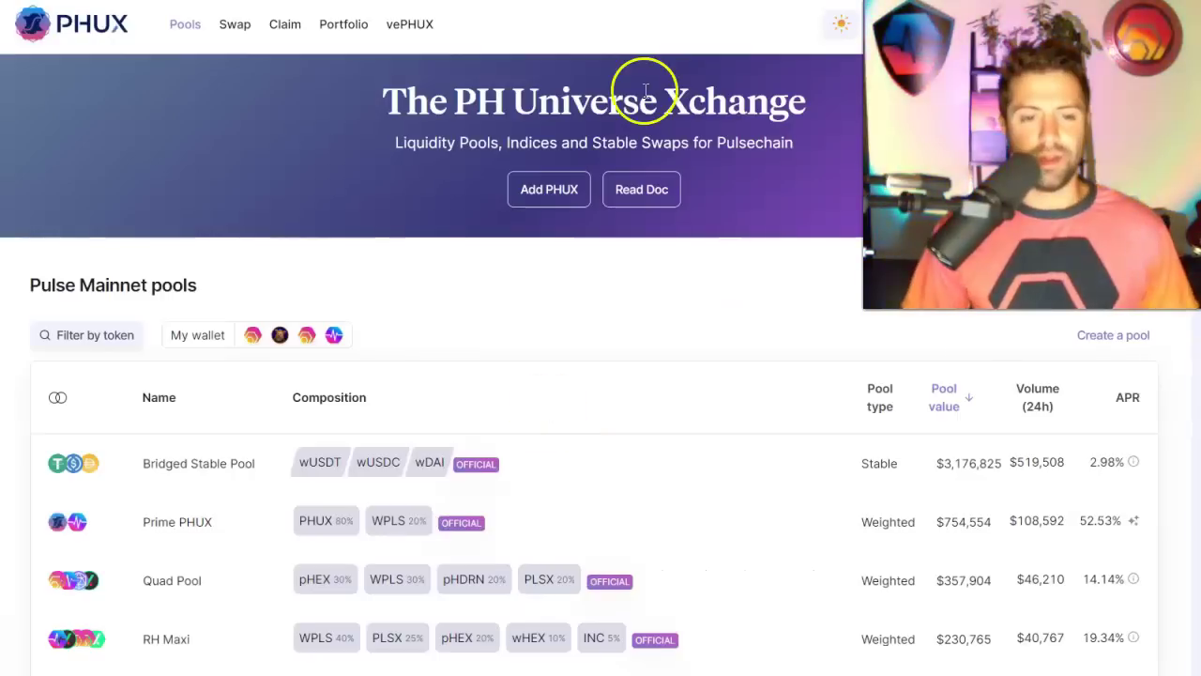
{"action": "scroll", "coordinate": [632, 80], "scroll_direction": "down", "scroll_amount": 5}
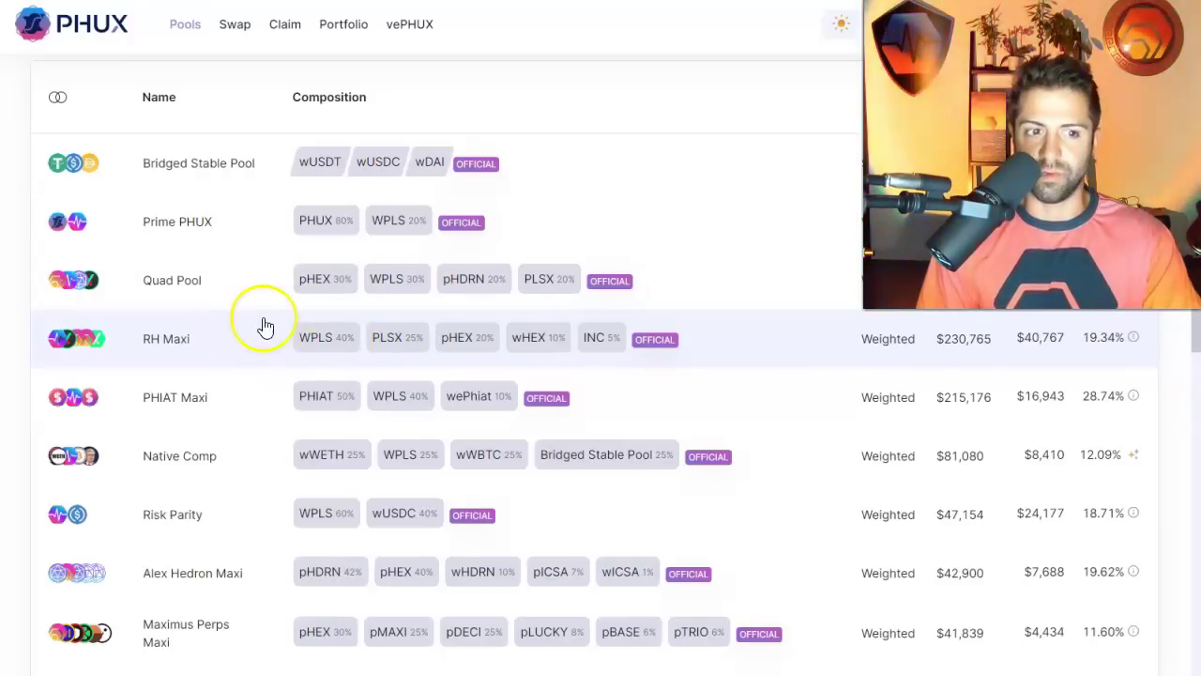
Open the RH Maxi pool's Add liquidity form and scroll through its five token weights.
{"action": "left_click", "coordinate": [241, 341]}
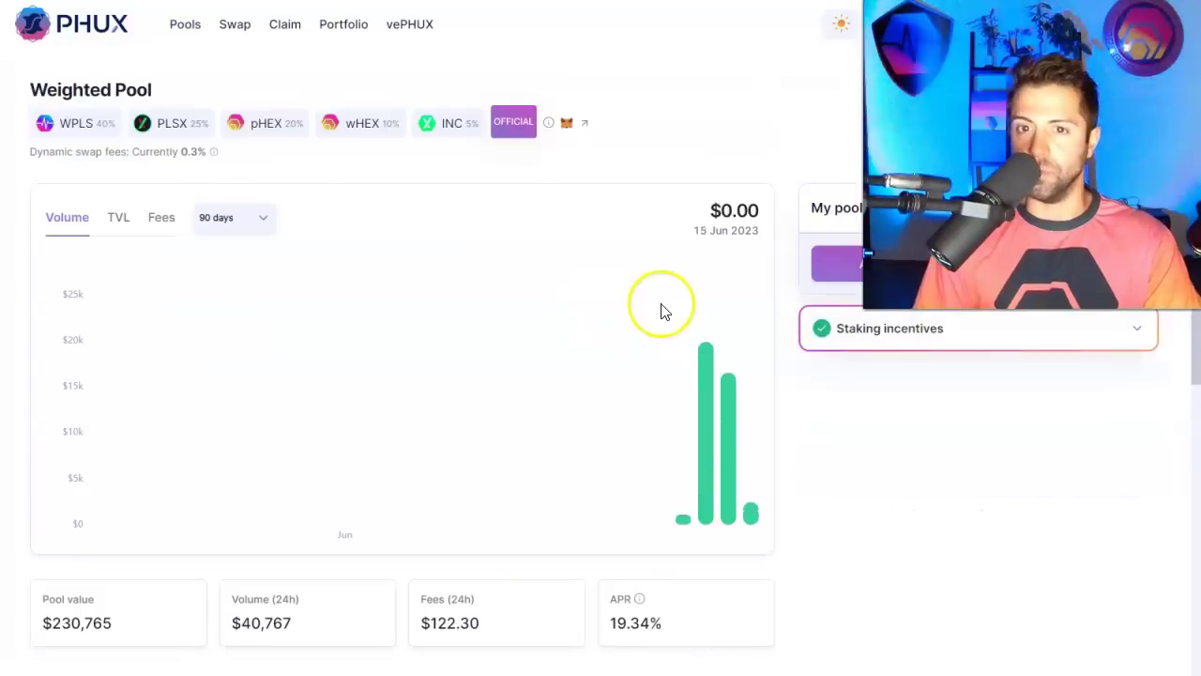
{"action": "left_click", "coordinate": [826, 263]}
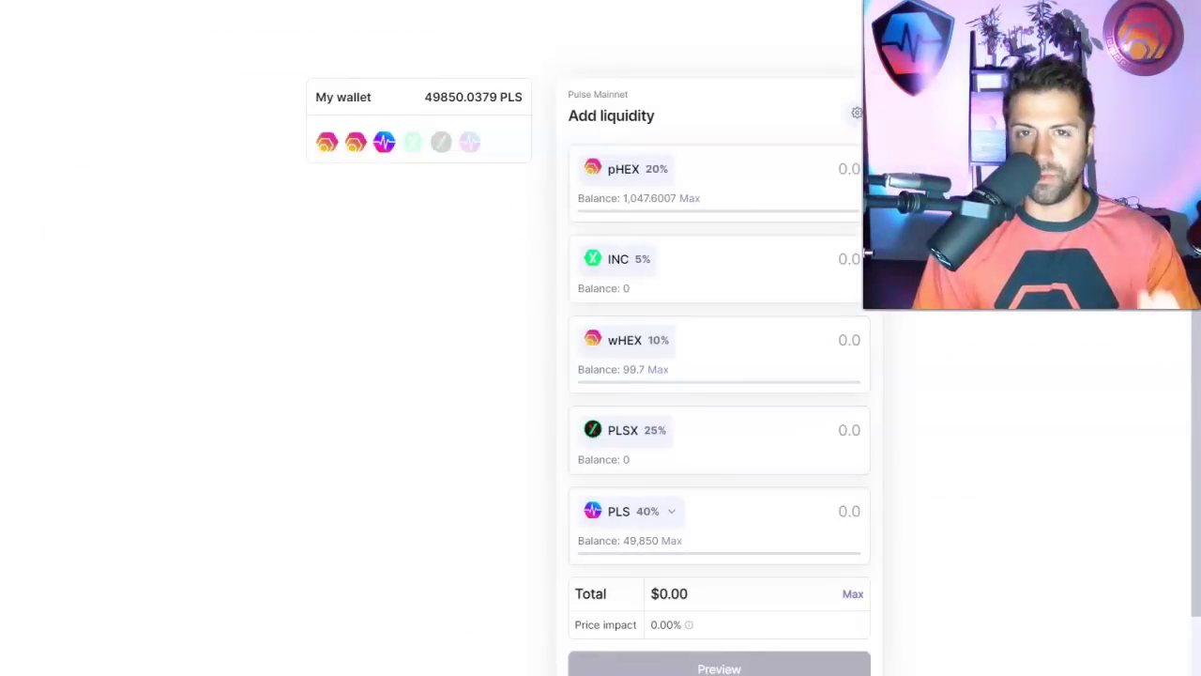
{"action": "scroll", "coordinate": [601, 376], "scroll_direction": "down", "scroll_amount": 1}
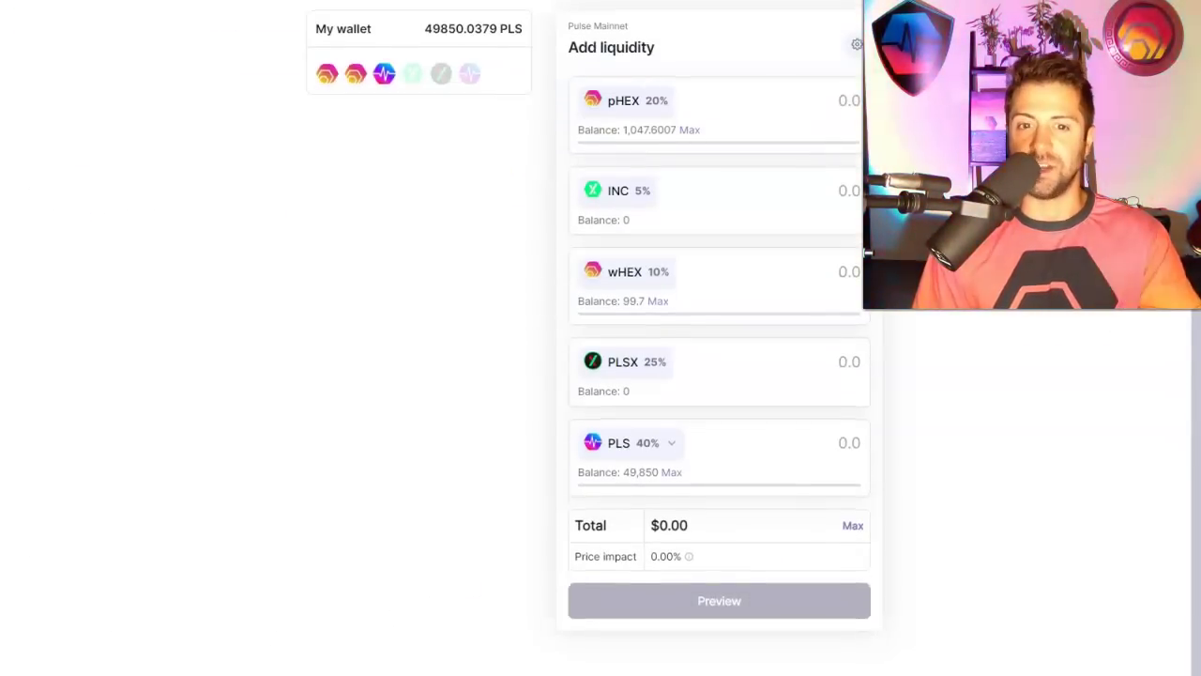
{"action": "scroll", "coordinate": [655, 461], "scroll_direction": "up", "scroll_amount": 1}
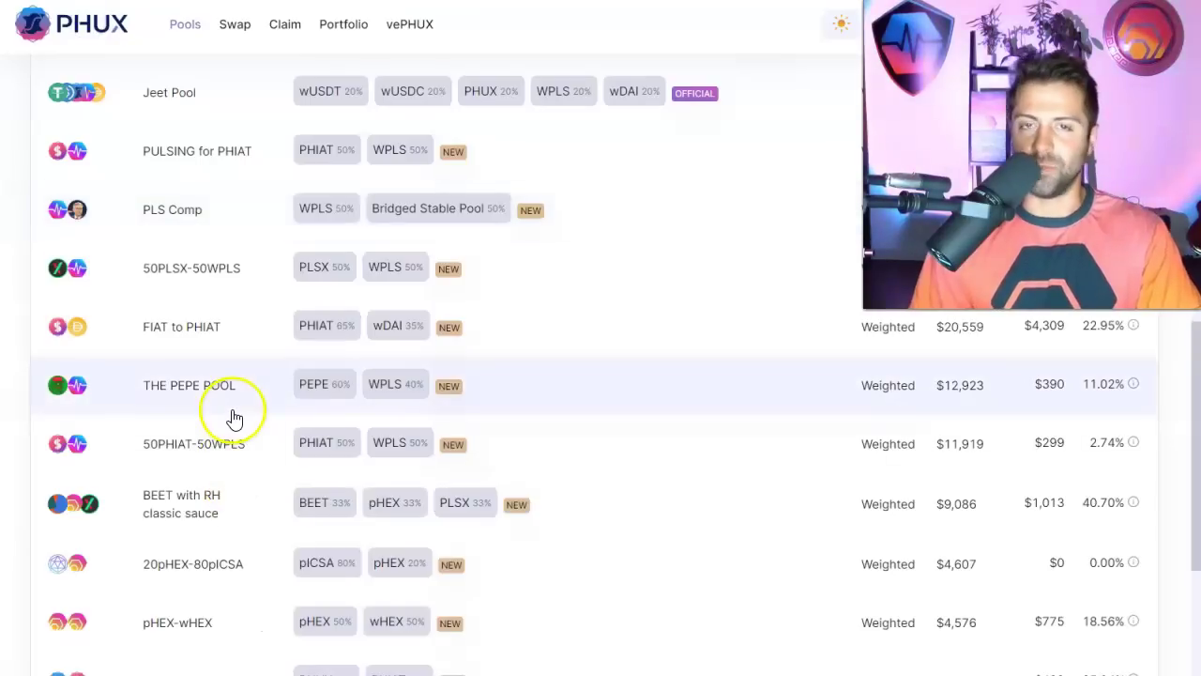
Open THE PEPE POOL's Add liquidity form and max out the PLS amount.
{"action": "left_click", "coordinate": [231, 406]}
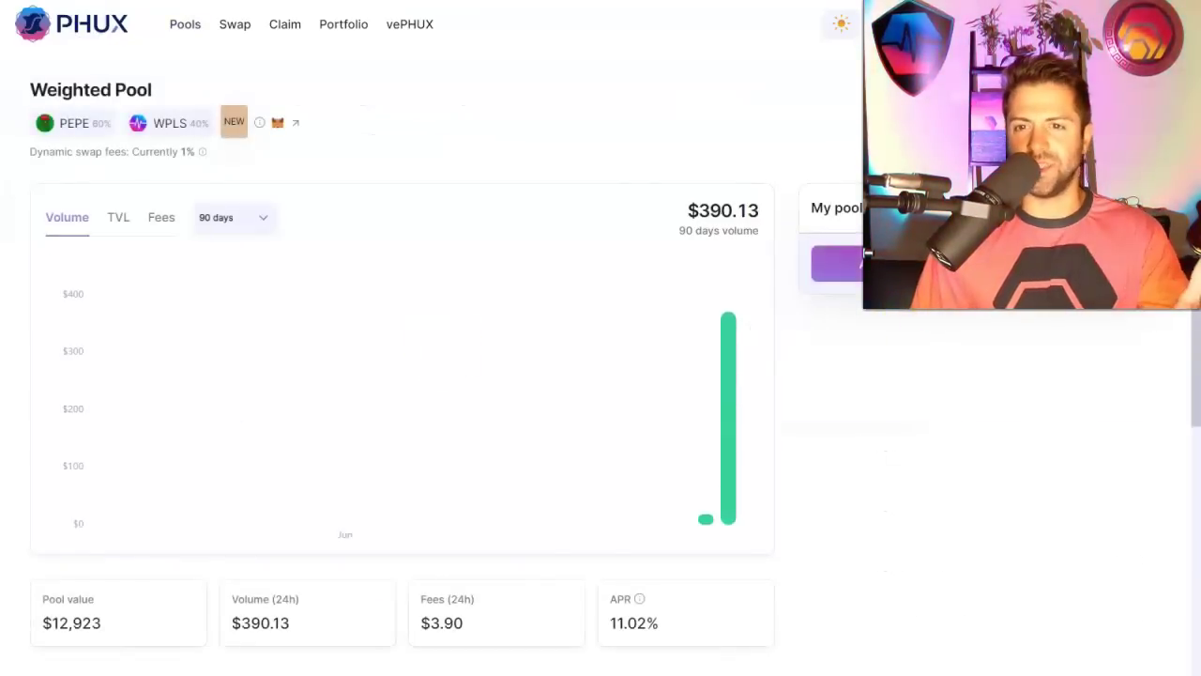
{"action": "left_click", "coordinate": [901, 263]}
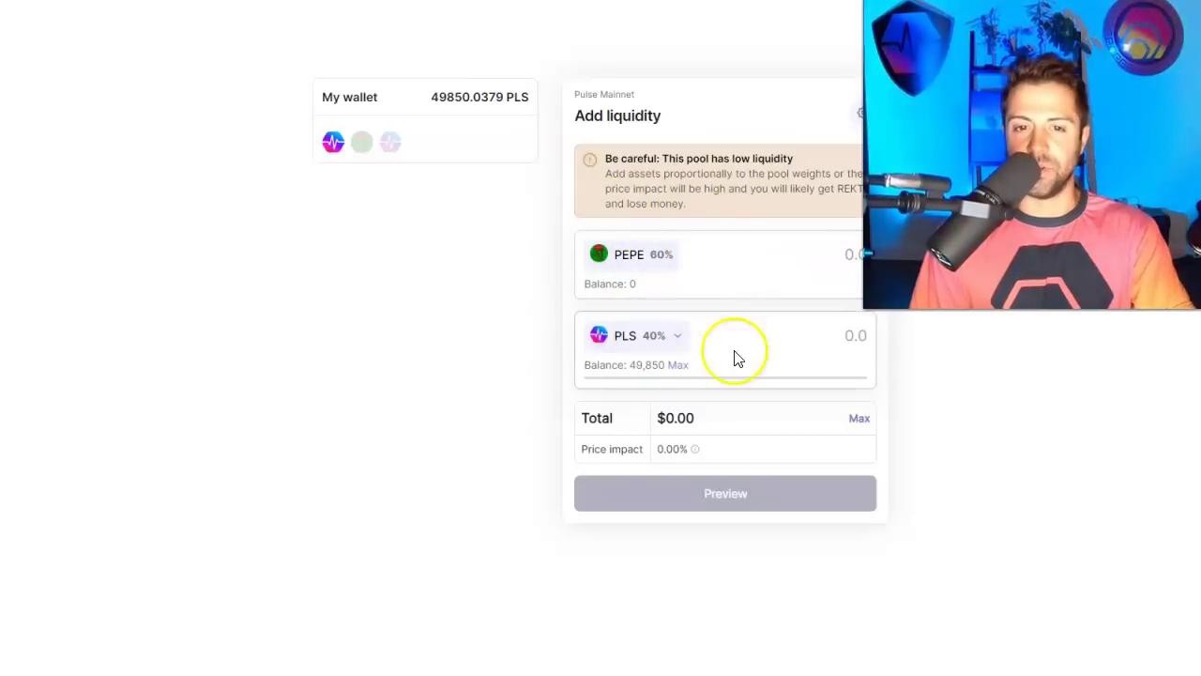
{"action": "left_click", "coordinate": [679, 366]}
{"action": "left_click", "coordinate": [810, 287]}
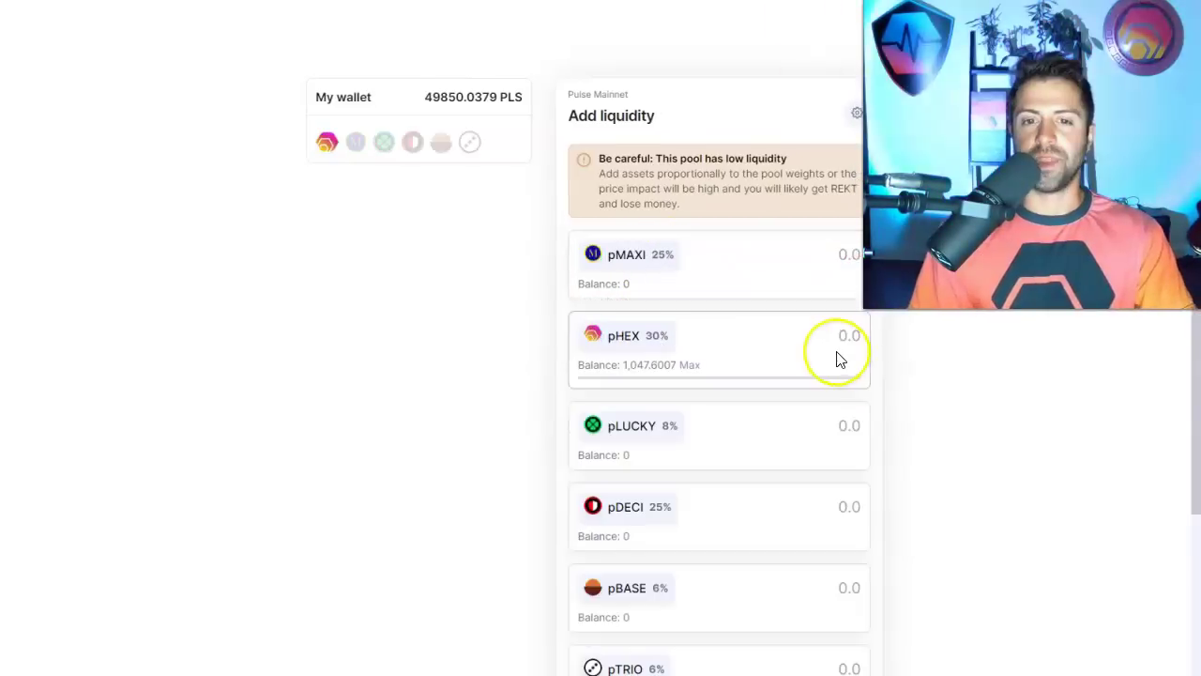
Scroll through the Maximus Perps Maxi six-token form and its low-liquidity warning.
{"action": "scroll", "coordinate": [931, 325], "scroll_direction": "down", "scroll_amount": 3}
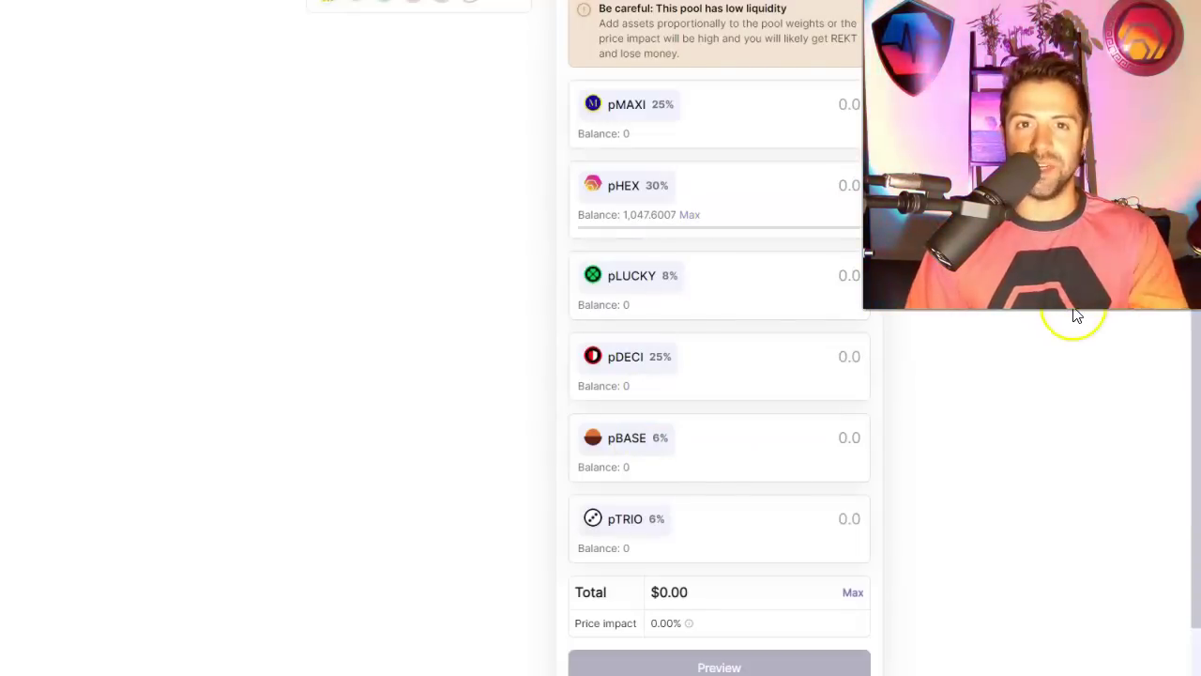
{"action": "scroll", "coordinate": [501, 295], "scroll_direction": "up", "scroll_amount": 1}
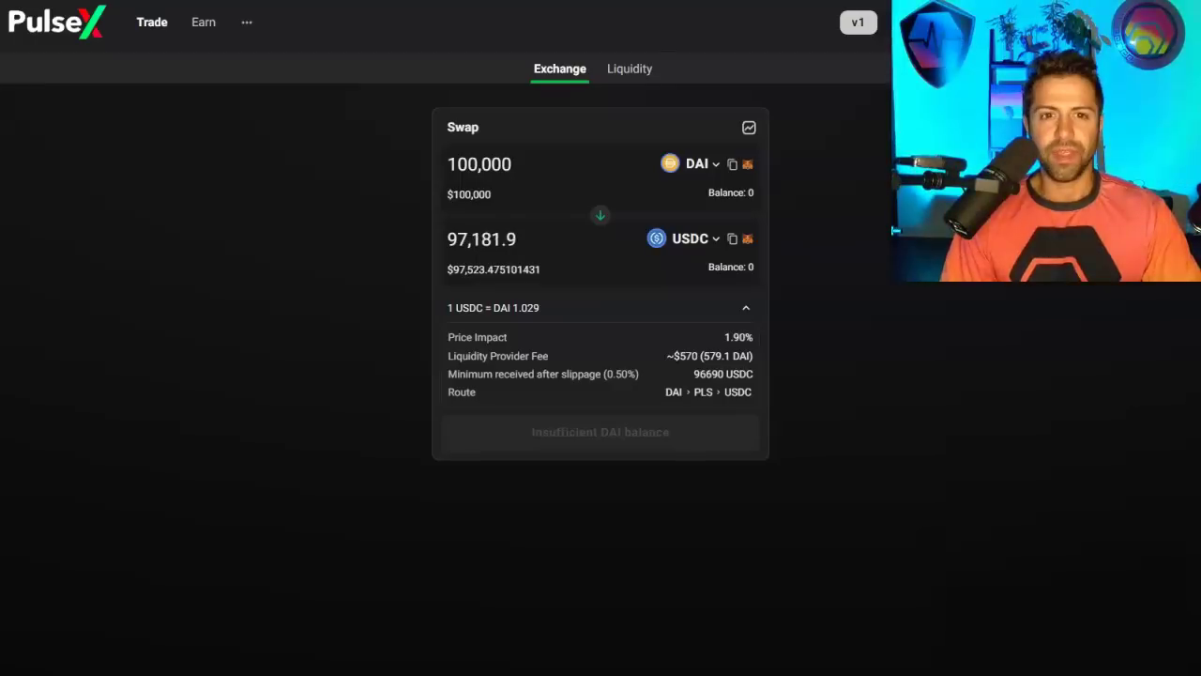
On PulseX, enter 1000000 PLS for a PLS/PLSX liquidity addition needing 2,480,110 PLSX.
{"action": "left_click", "coordinate": [619, 75]}
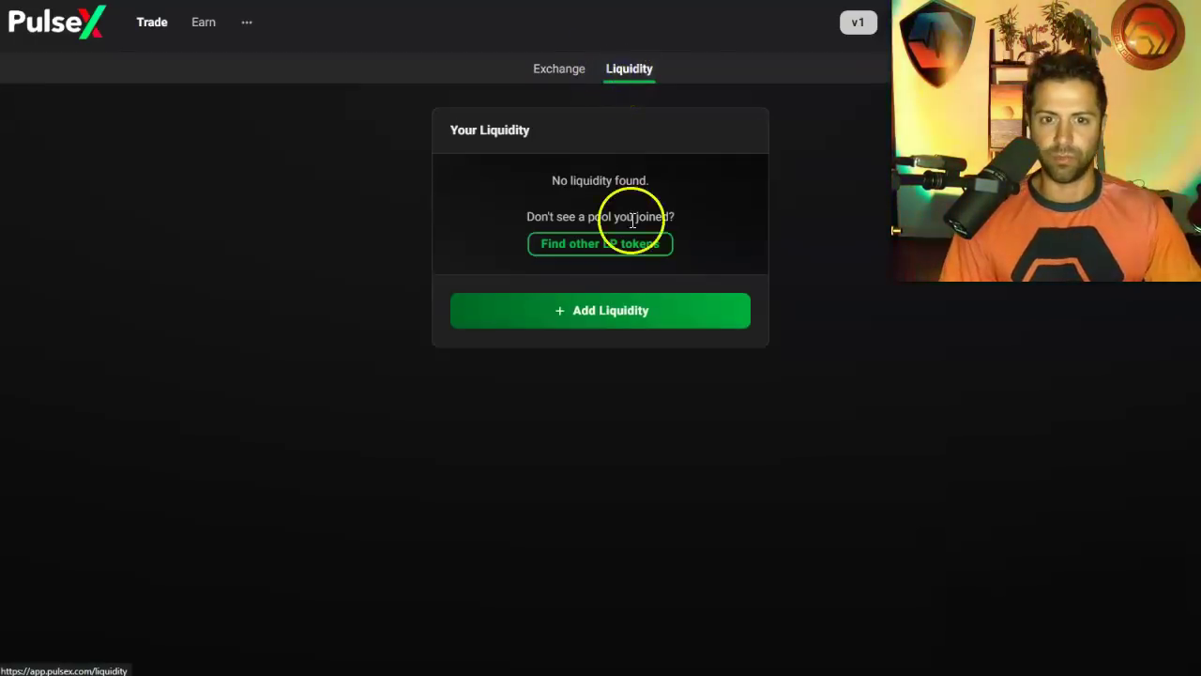
{"action": "left_click", "coordinate": [613, 317]}
{"action": "left_click", "coordinate": [571, 166]}
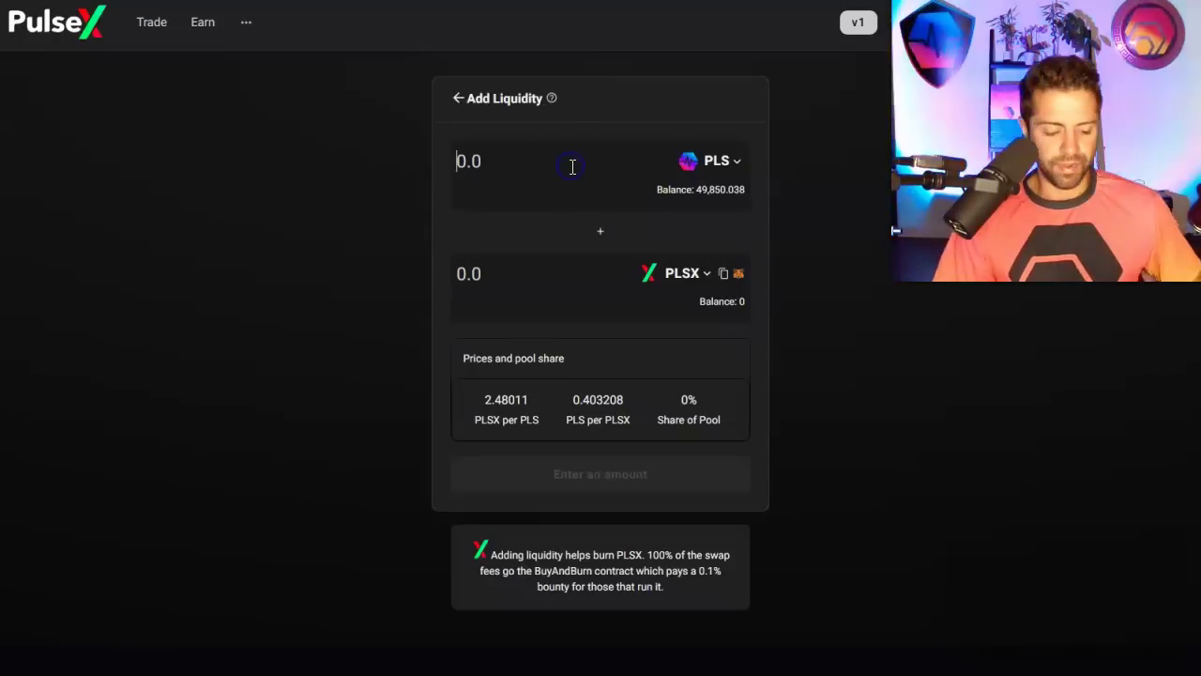
{"action": "type", "text": "1000000"}
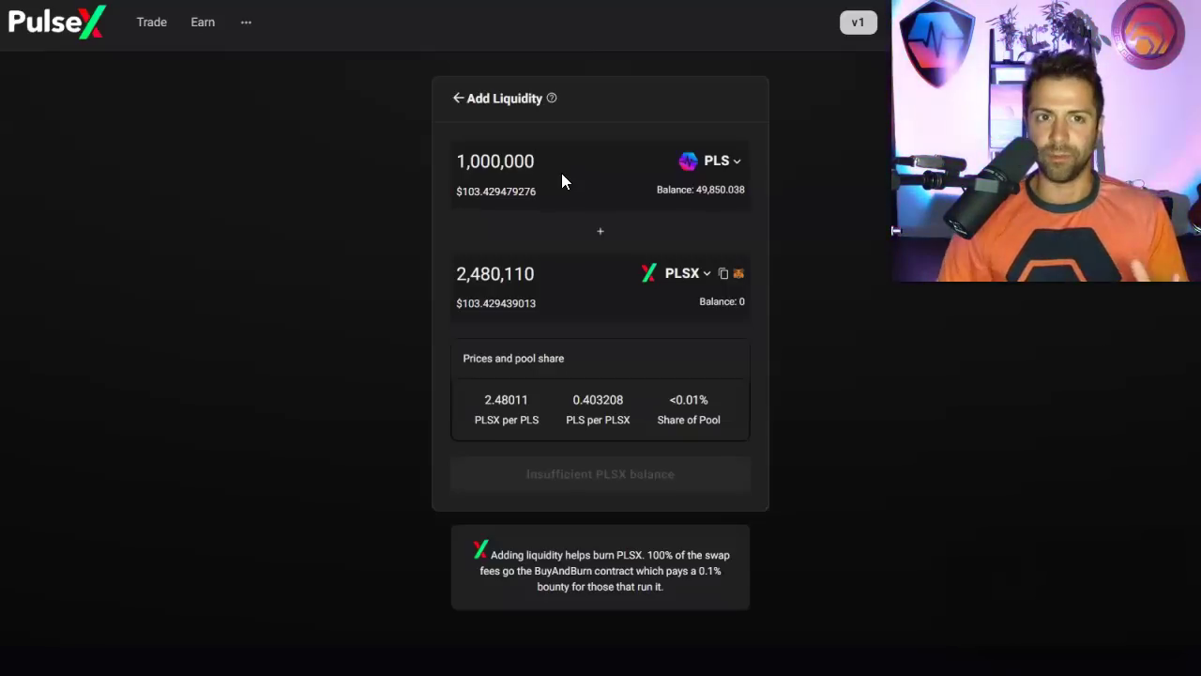
{"action": "left_click", "coordinate": [558, 22]}
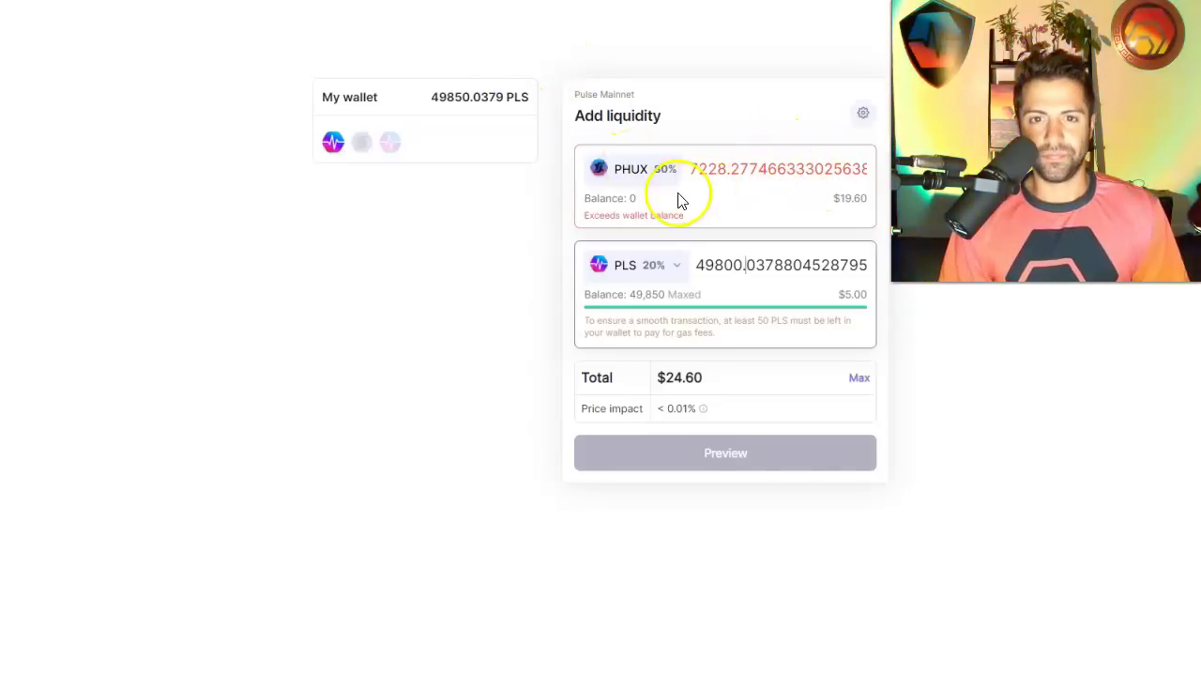
Clear the PHUX amount to 0 and enter 5000 PLS, for a $0.50 deposit.
{"action": "left_click", "coordinate": [745, 265]}
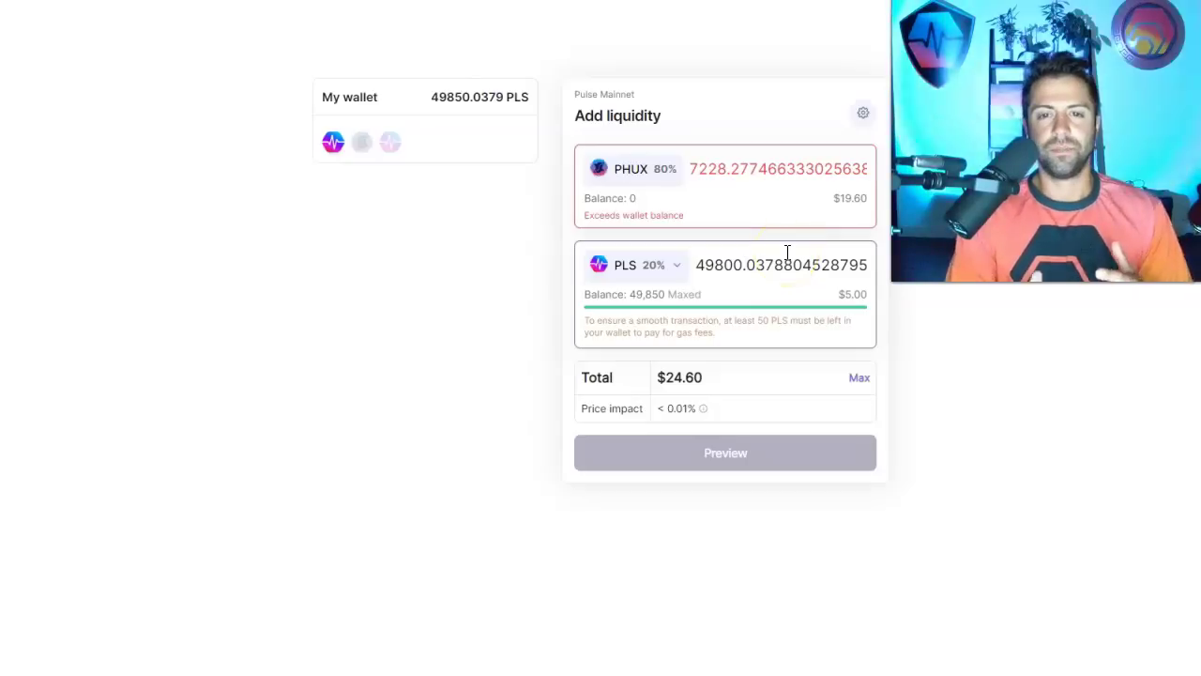
{"action": "left_click", "coordinate": [748, 166]}
{"action": "double_click", "coordinate": [748, 166]}
{"action": "key", "text": "BackSpace"}
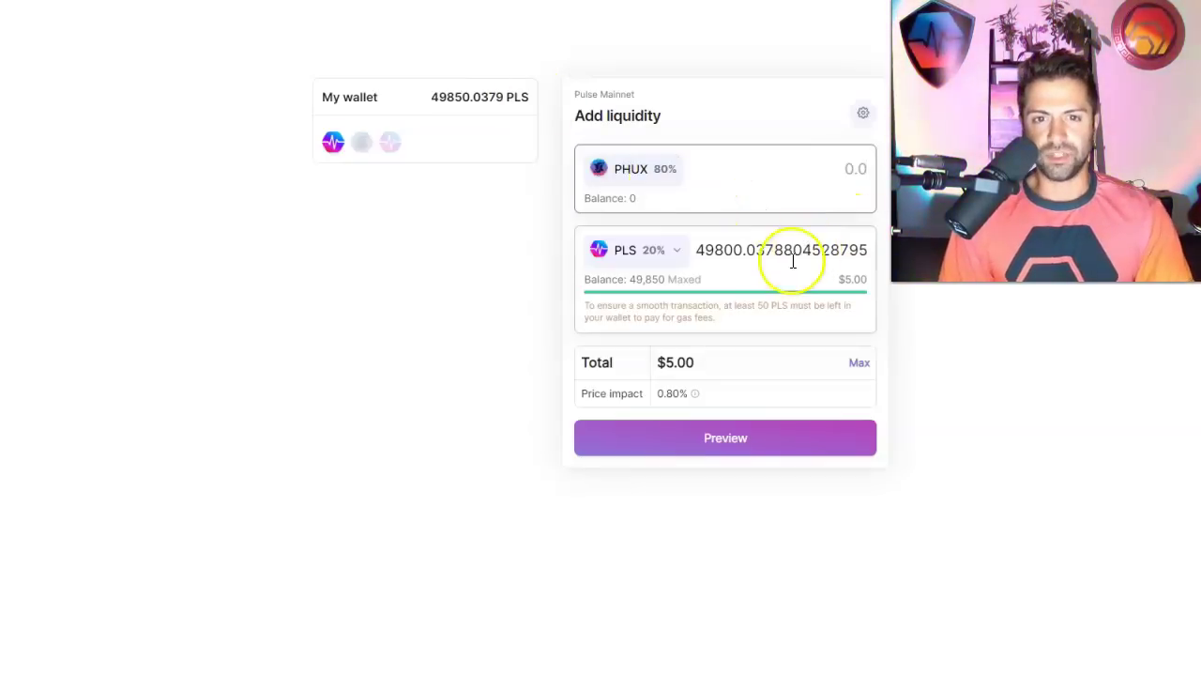
{"action": "left_click", "coordinate": [705, 252]}
{"action": "double_click", "coordinate": [704, 250]}
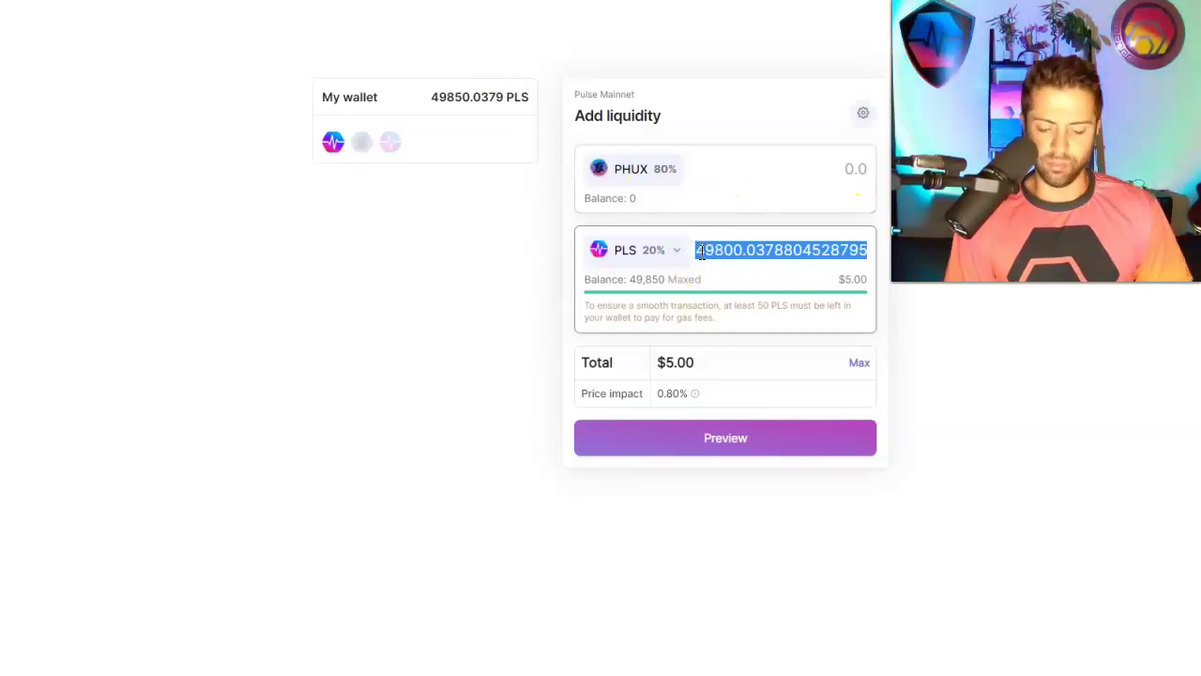
{"action": "type", "text": "50000"}
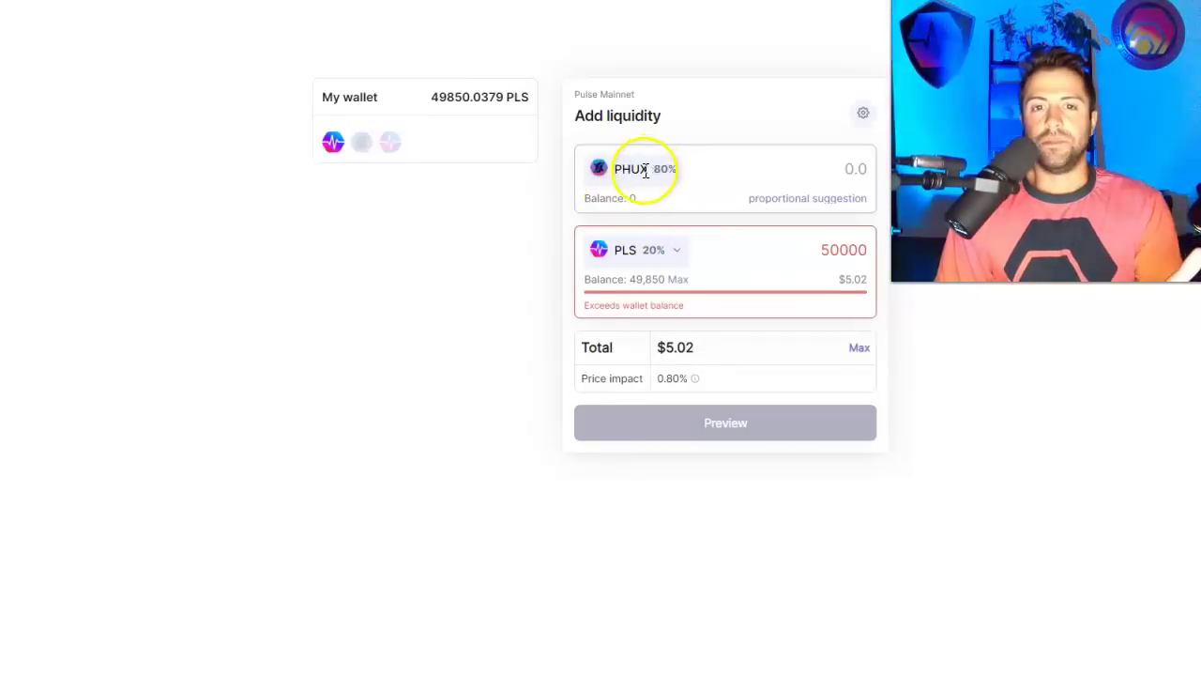
{"action": "left_click", "coordinate": [858, 249]}
{"action": "key", "text": "BackSpace"}
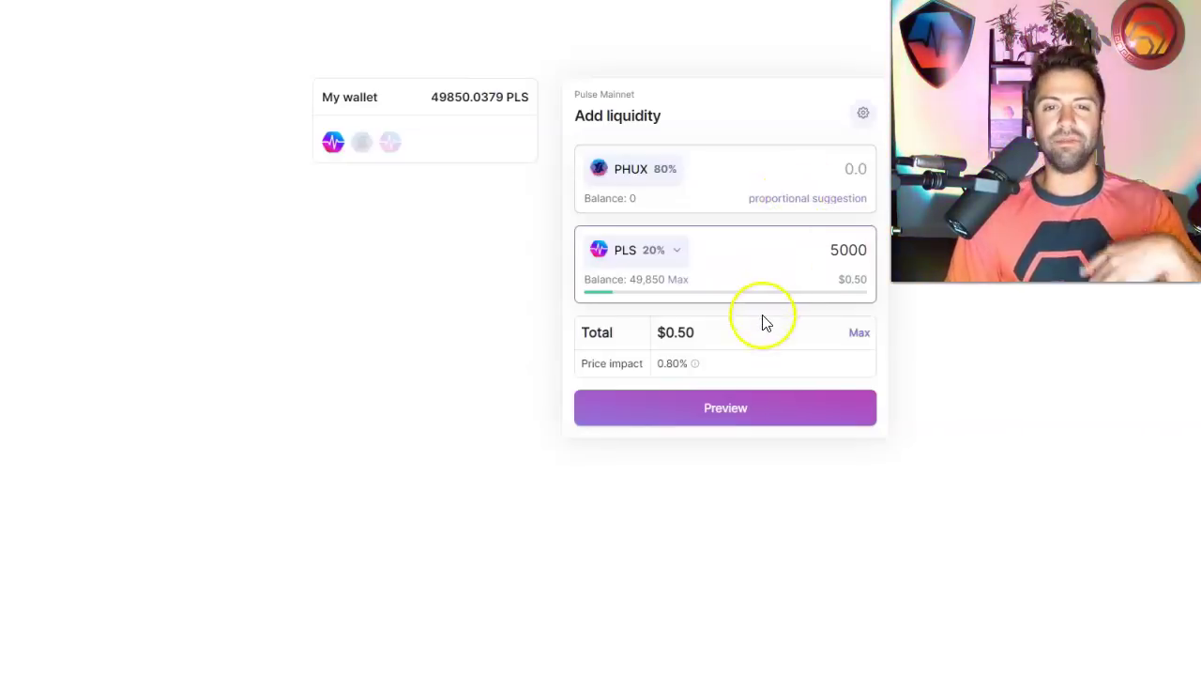
{"action": "left_click", "coordinate": [831, 249]}
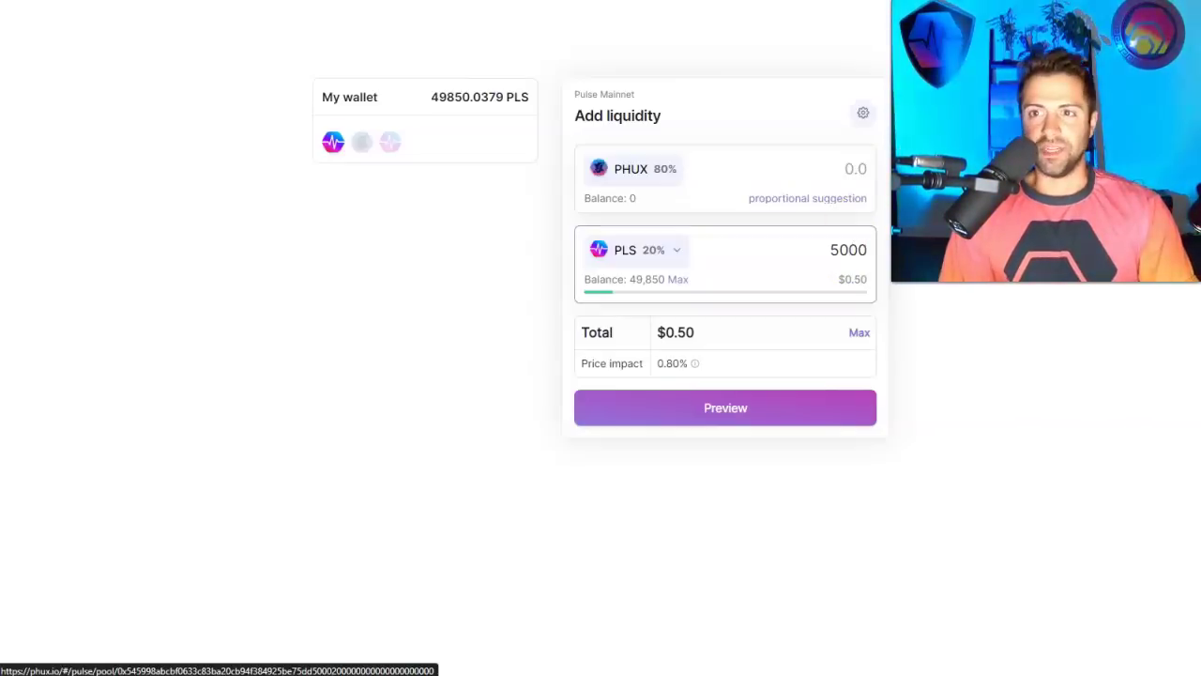
Go back to the PHUX home page and scroll down to the pools table.
{"action": "key", "text": "alt+Left"}
{"action": "left_click", "coordinate": [106, 35]}
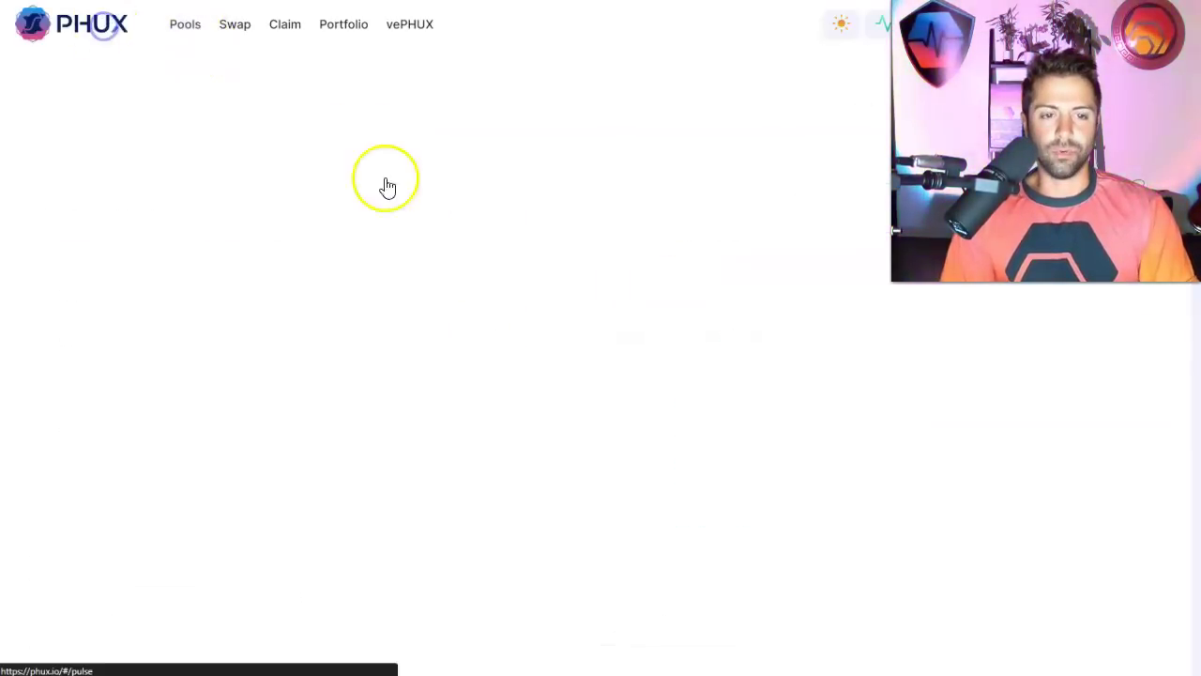
{"action": "scroll", "coordinate": [413, 216], "scroll_direction": "down", "scroll_amount": 3}
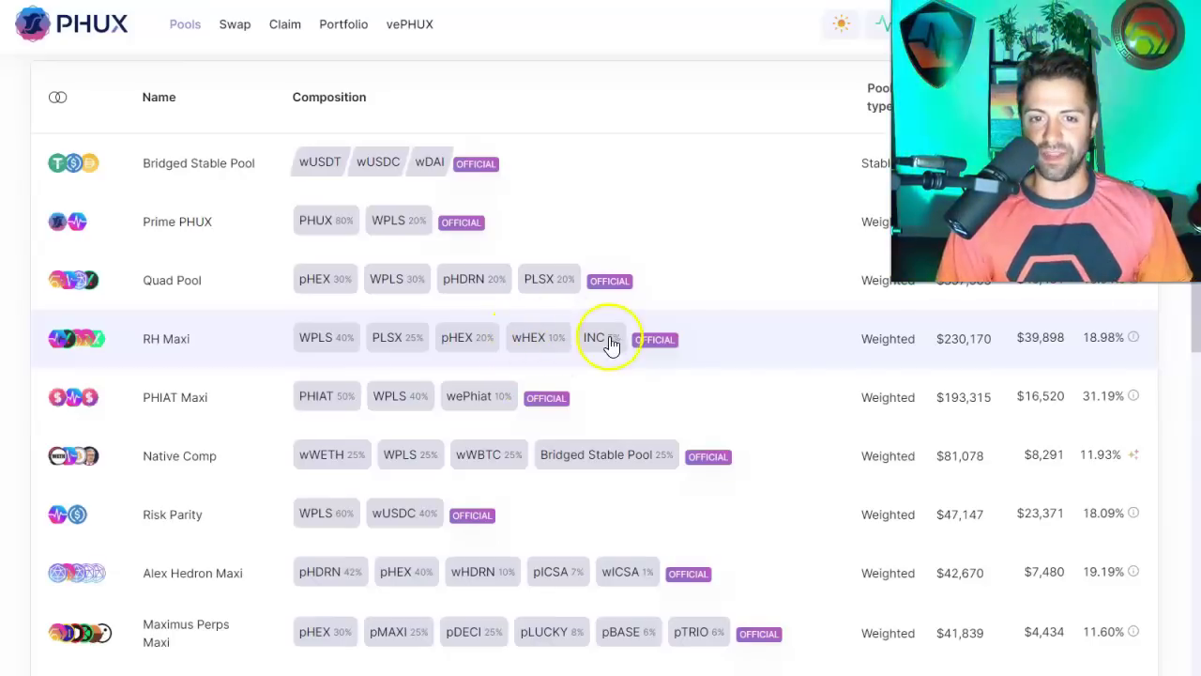
Open the RH Maxi pool's Add liquidity form and enter 1000 pHEX, worth $13.22.
{"action": "left_click", "coordinate": [676, 352]}
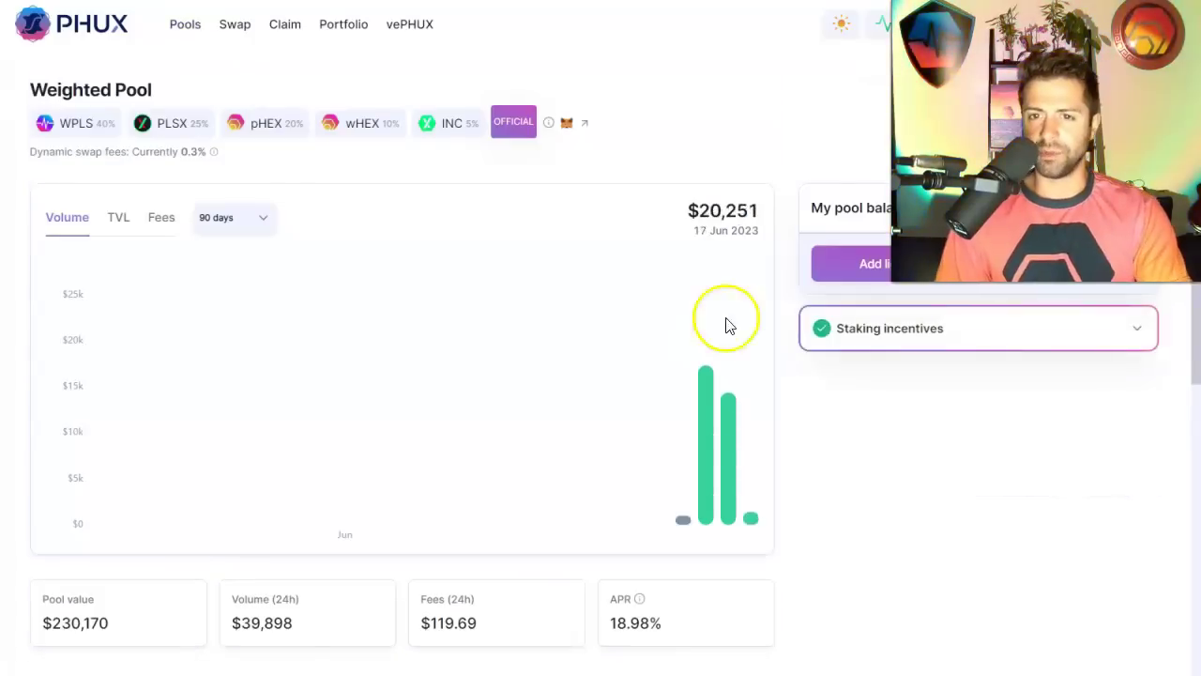
{"action": "left_click", "coordinate": [887, 266]}
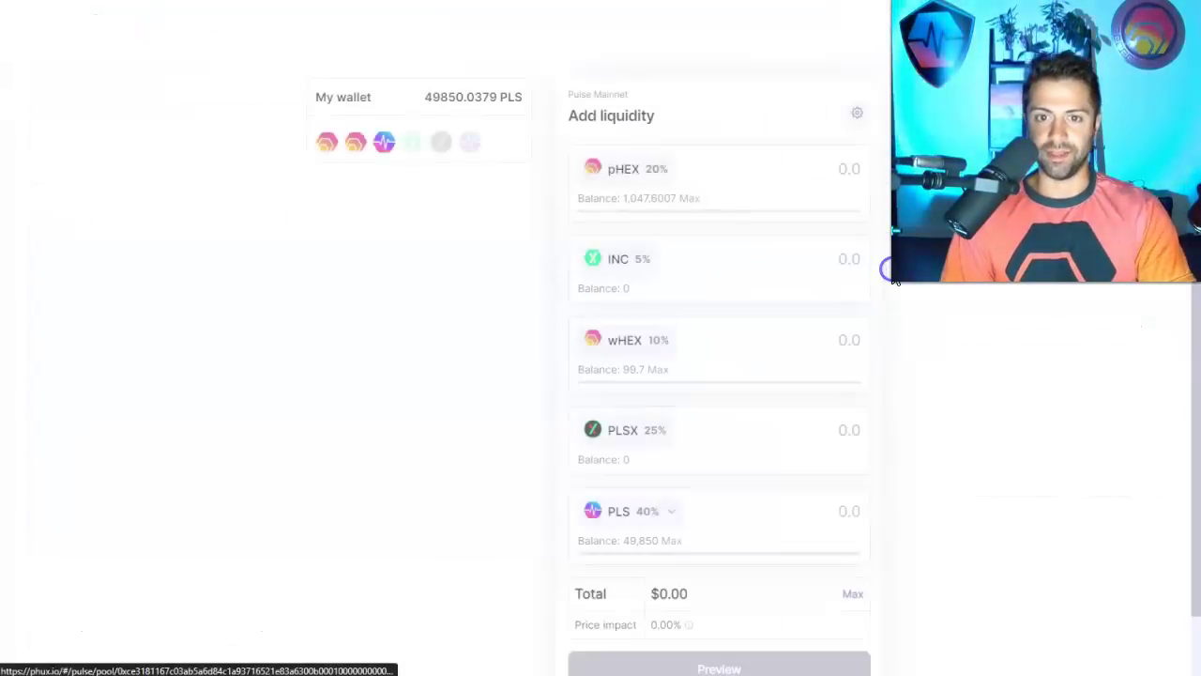
{"action": "left_click", "coordinate": [800, 169]}
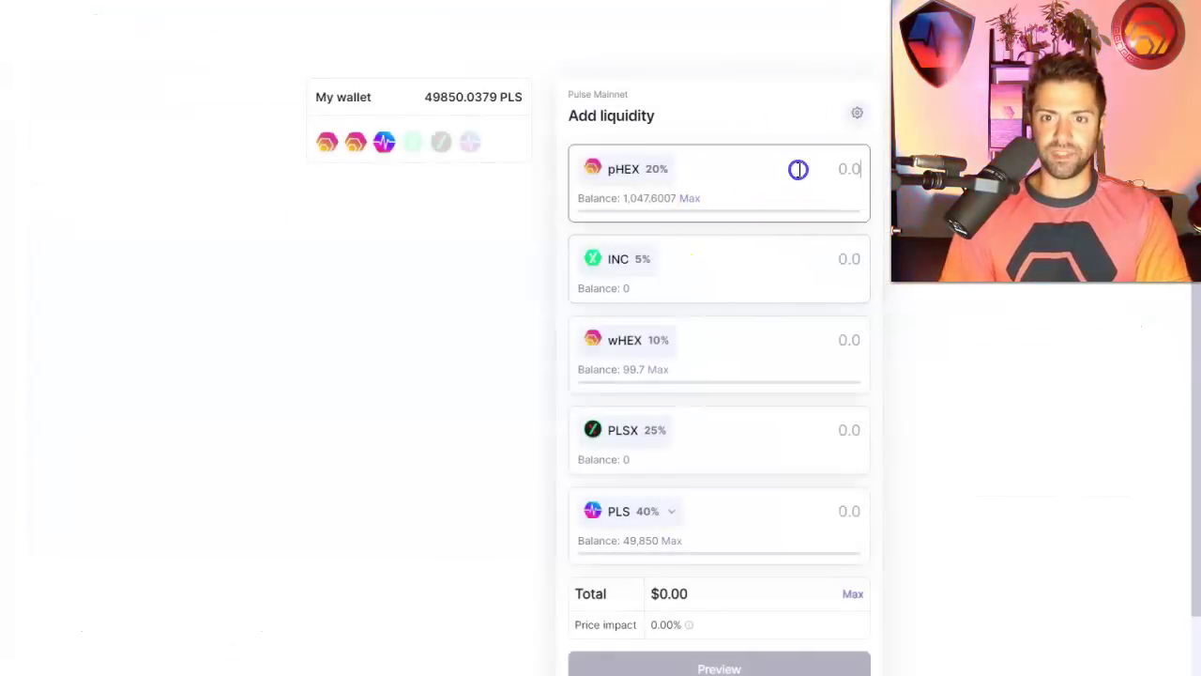
{"action": "type", "text": "1000"}
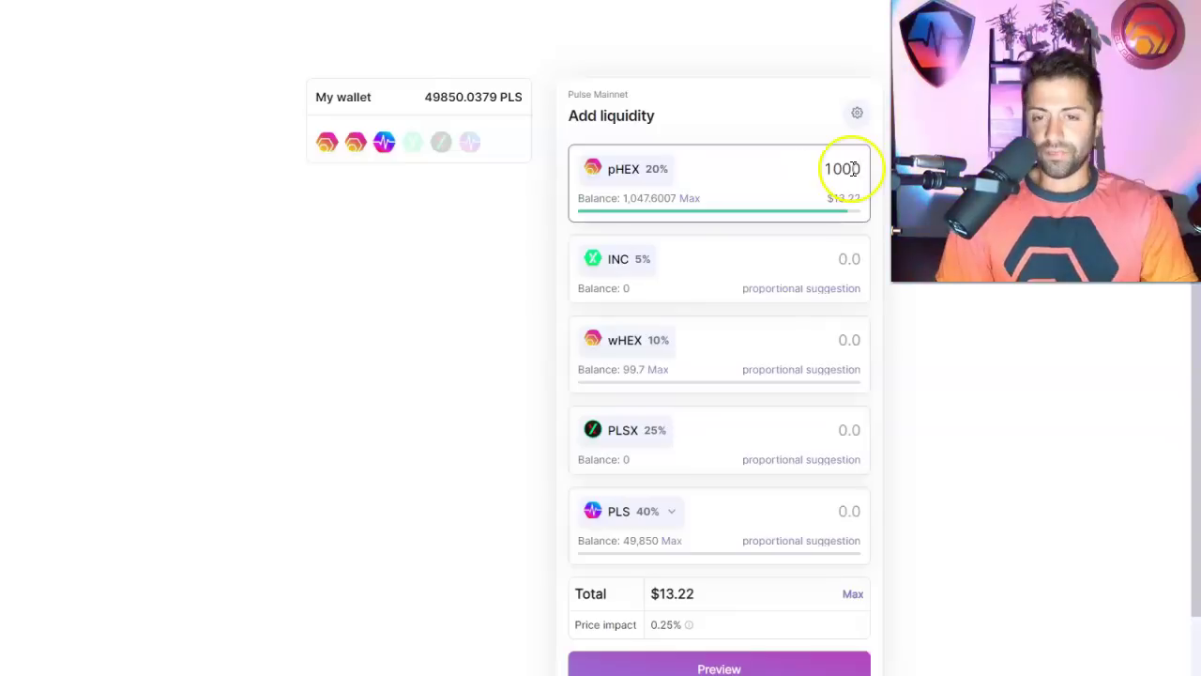
{"action": "left_click", "coordinate": [680, 224]}
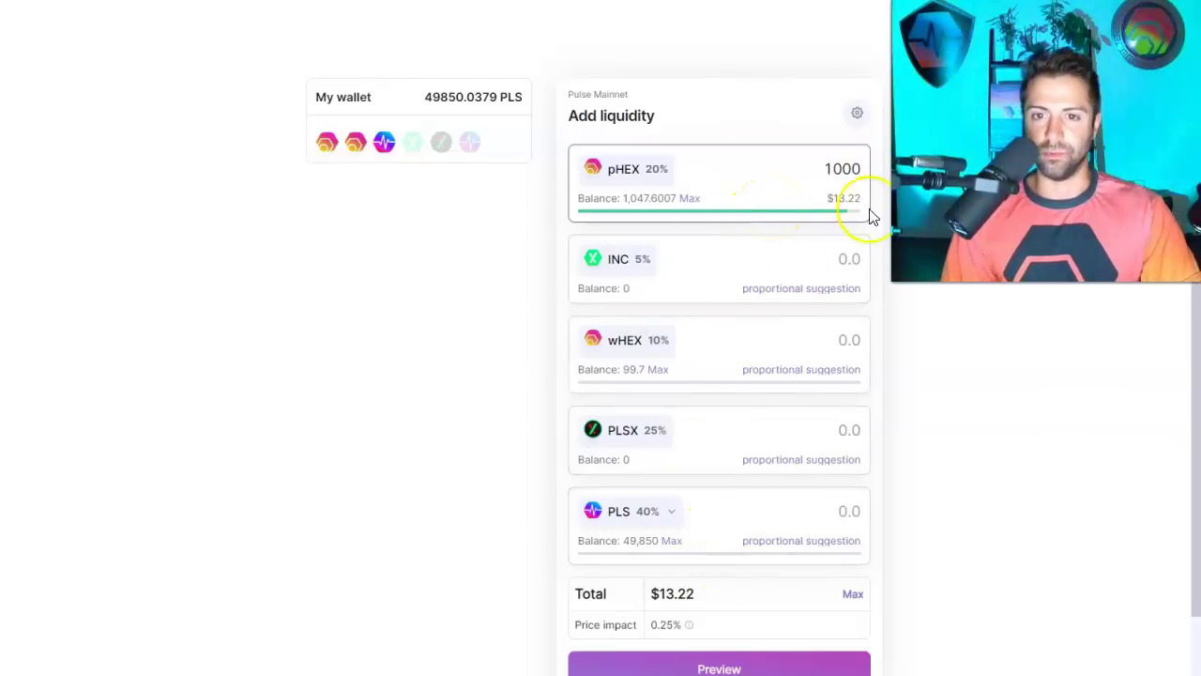
Fill INC, wHEX, PLSX and PLS with proportional suggestions ($65.69 total), then return to the RH Maxi pool page.
{"action": "left_click", "coordinate": [826, 290]}
{"action": "left_click", "coordinate": [805, 386]}
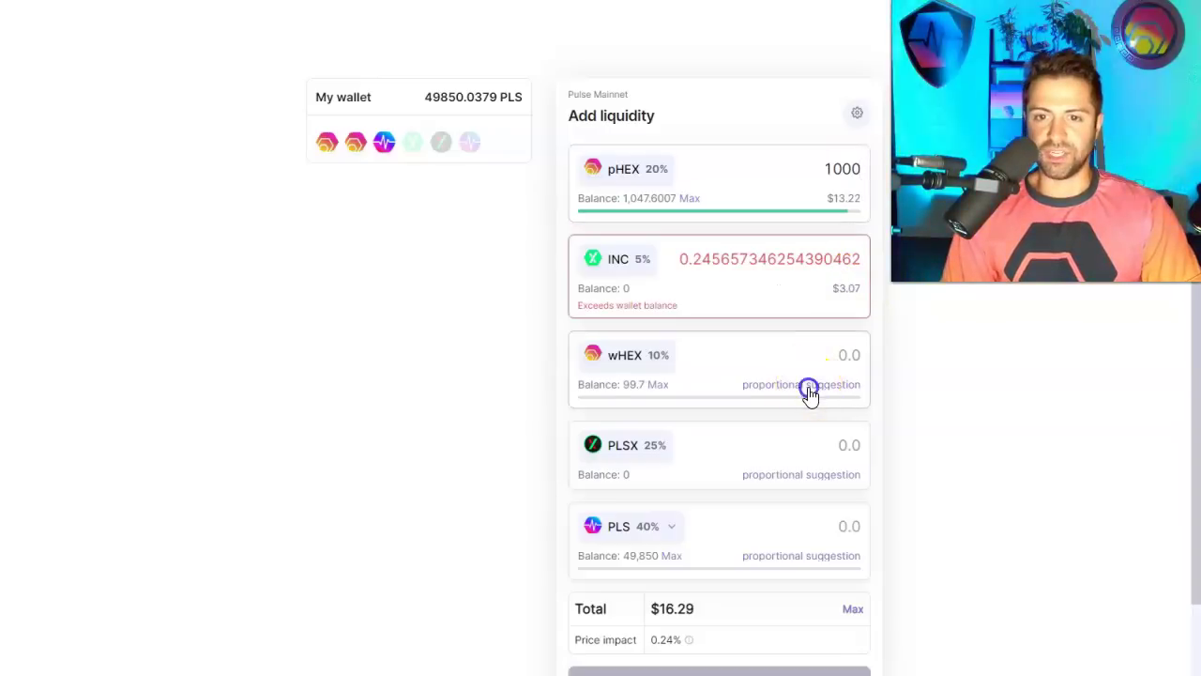
{"action": "left_click", "coordinate": [800, 490]}
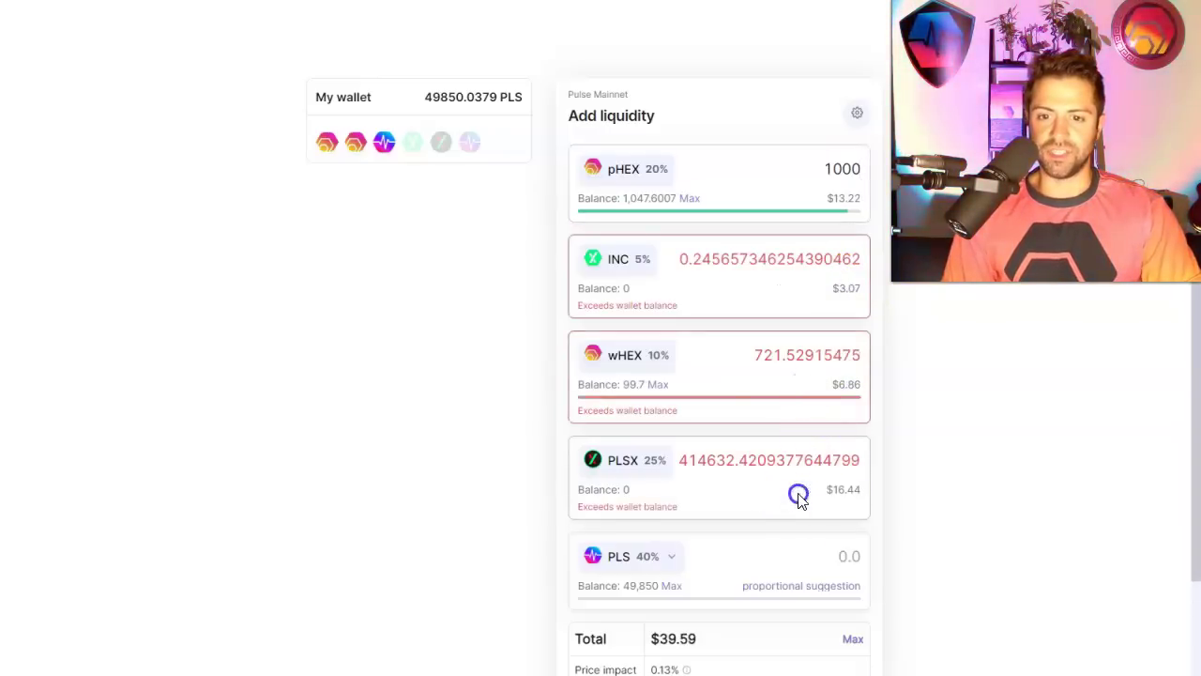
{"action": "left_click", "coordinate": [794, 586]}
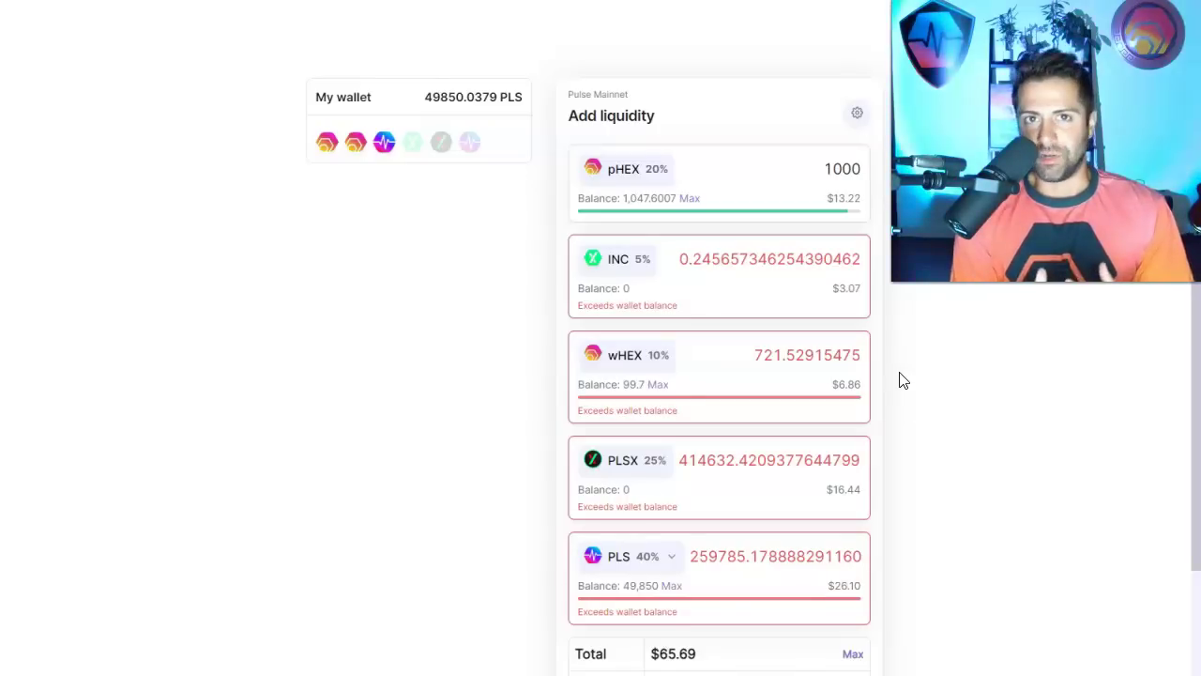
{"action": "scroll", "coordinate": [907, 268], "scroll_direction": "down", "scroll_amount": 2}
{"action": "scroll", "coordinate": [844, 309], "scroll_direction": "up", "scroll_amount": 2}
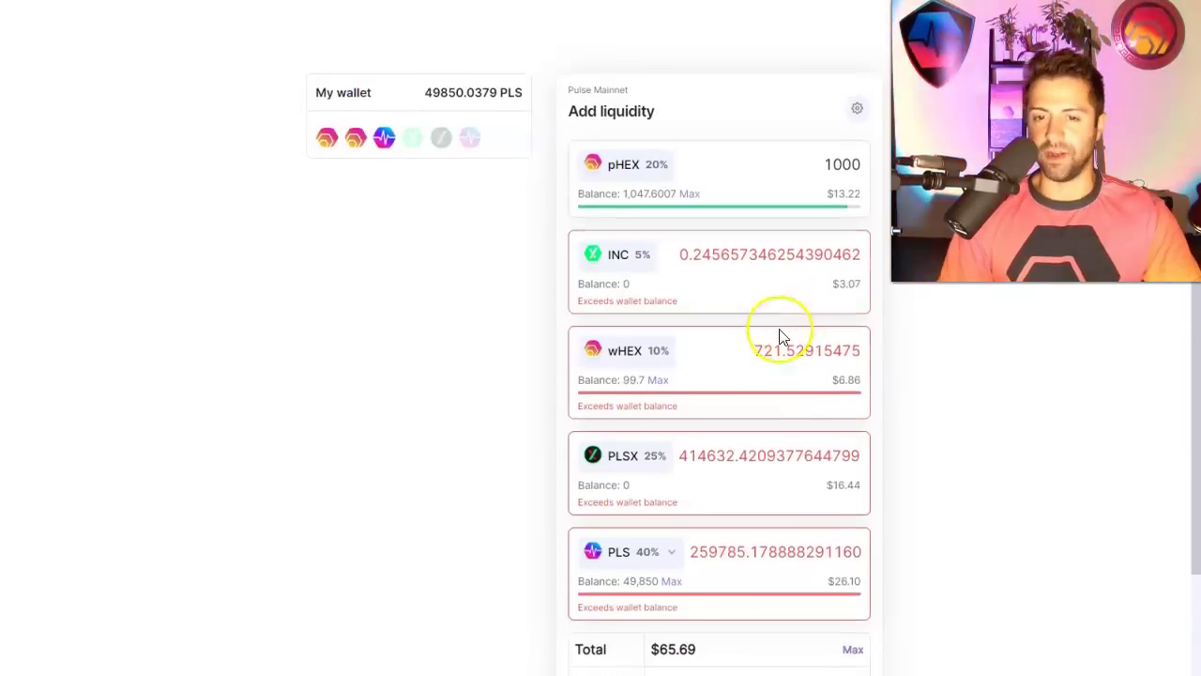
{"action": "key", "text": "alt+Left"}
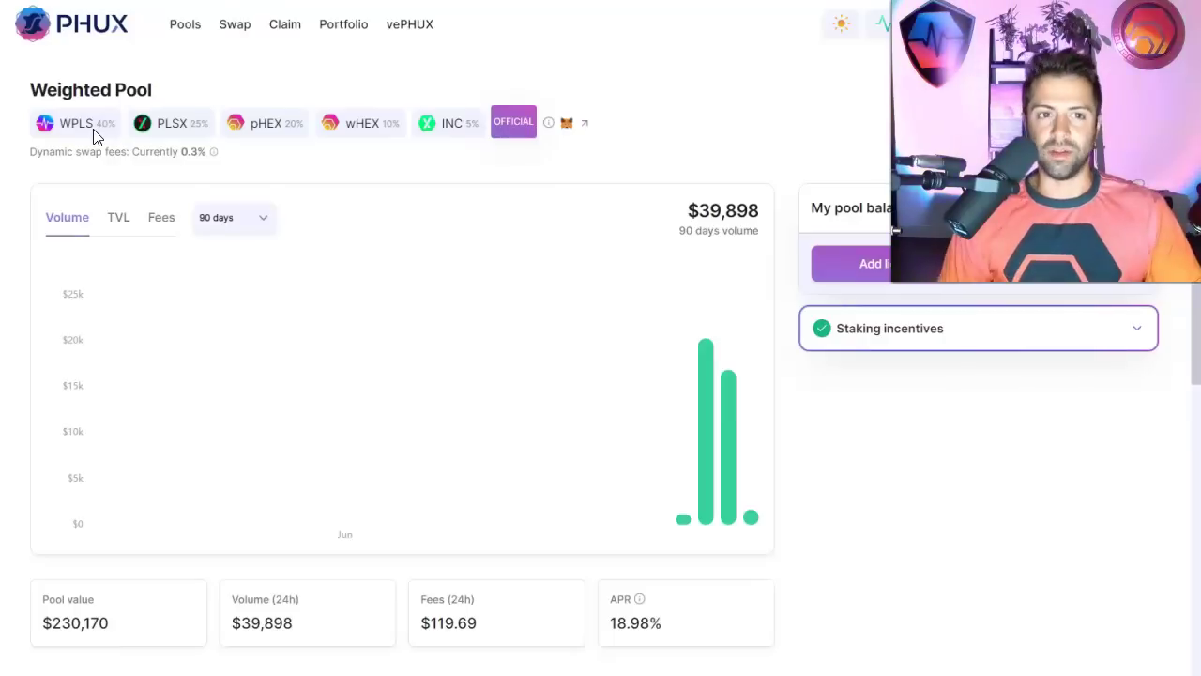
Return to the pools list and check RH Maxi's 19.01% swap fees APR in its info tooltip.
{"action": "left_click", "coordinate": [100, 35]}
{"action": "scroll", "coordinate": [212, 267], "scroll_direction": "down", "scroll_amount": 3}
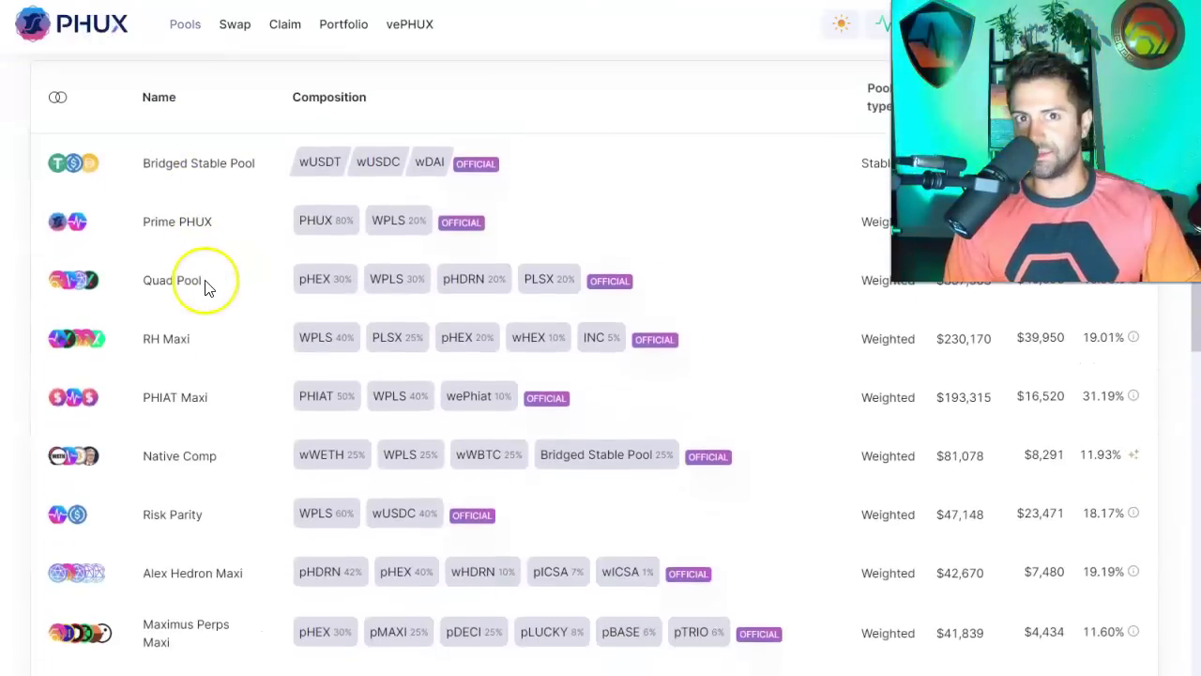
{"action": "left_click", "coordinate": [247, 320]}
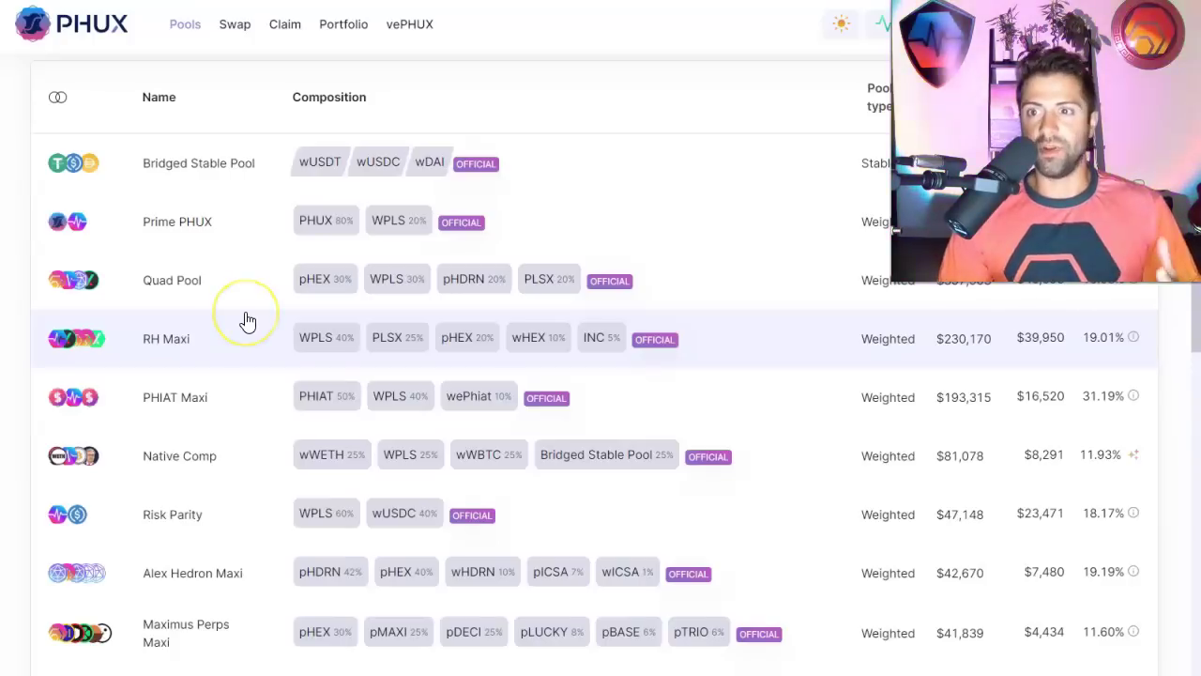
{"action": "left_click", "coordinate": [1126, 339]}
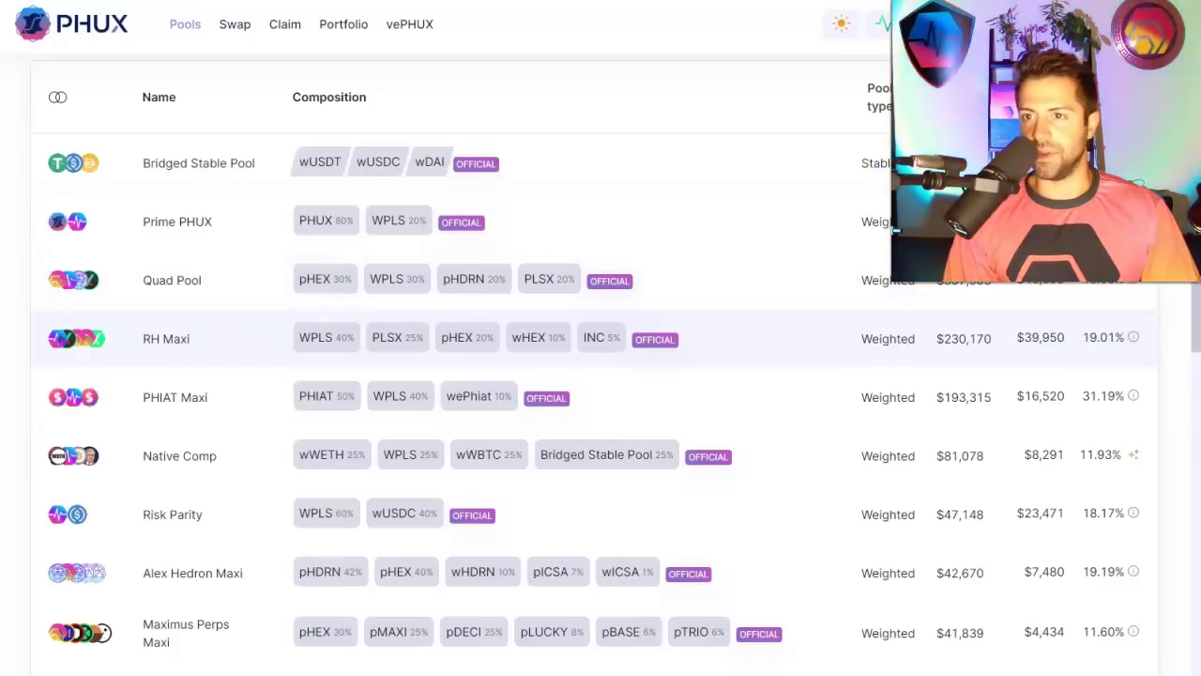
{"action": "left_click", "coordinate": [1097, 345]}
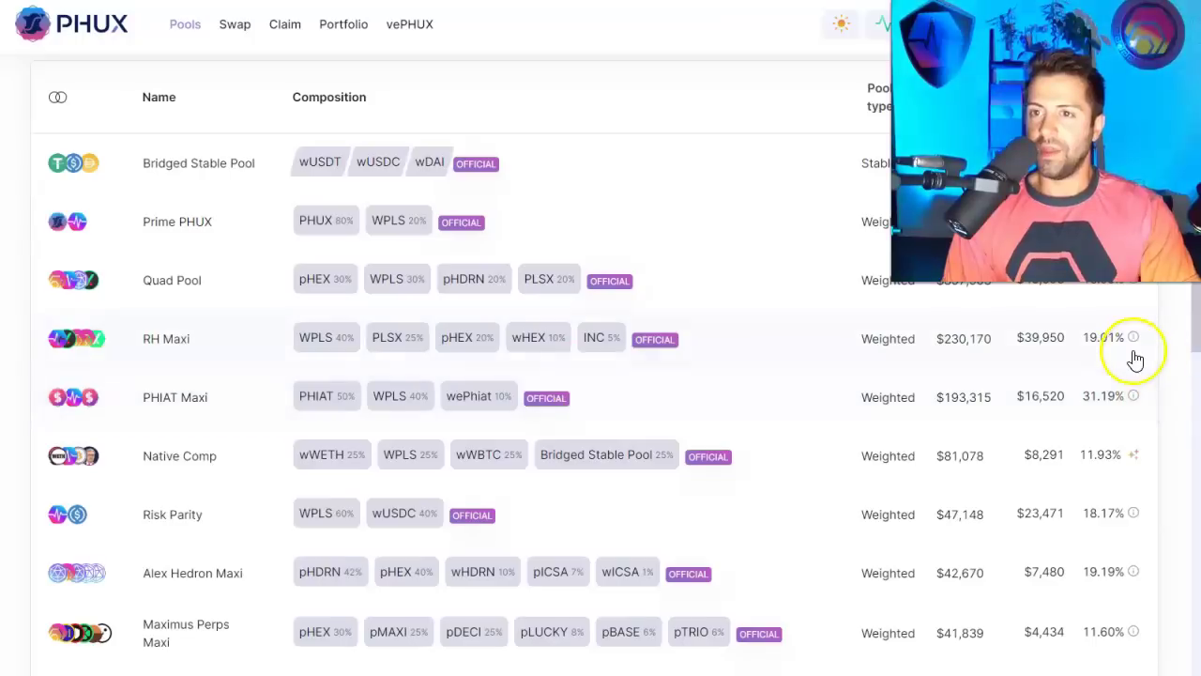
{"action": "mouse_move", "coordinate": [1140, 340]}
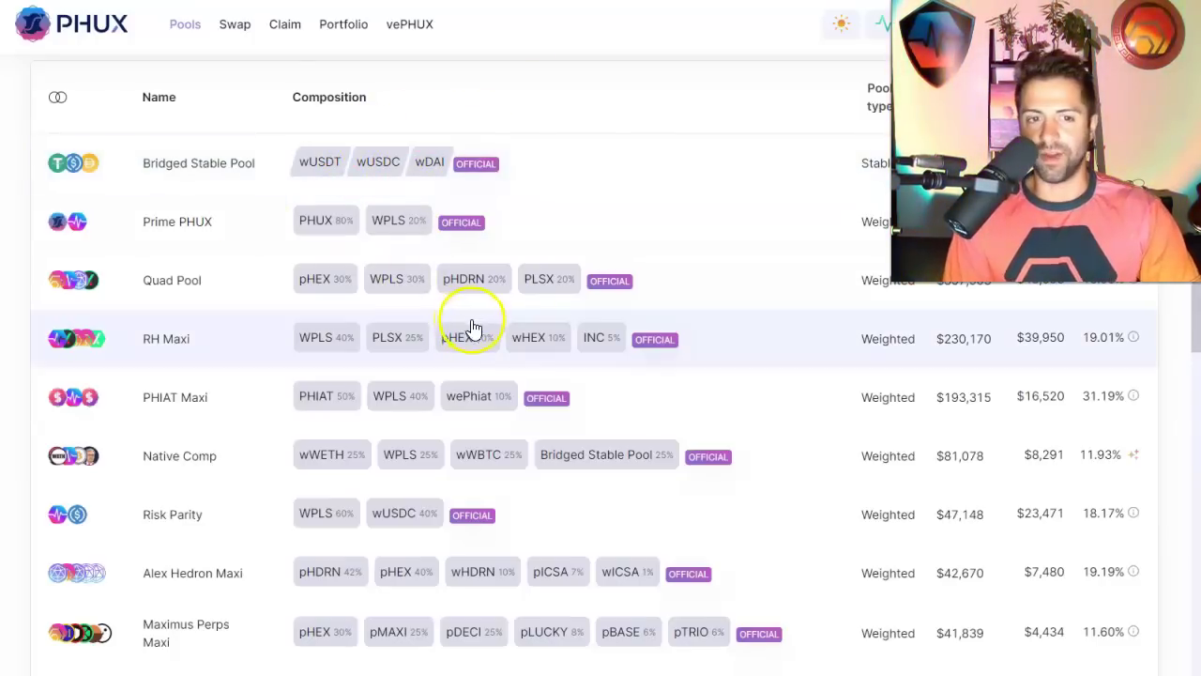
{"action": "scroll", "coordinate": [397, 402], "scroll_direction": "down", "scroll_amount": 3}
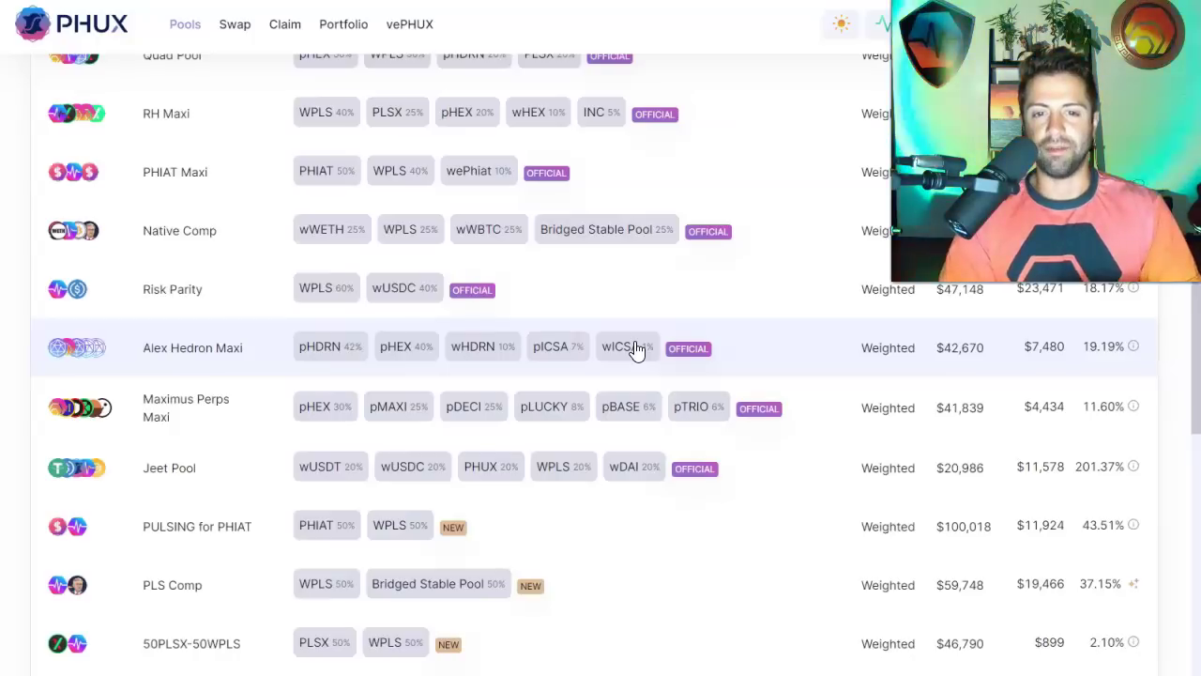
{"action": "left_click", "coordinate": [719, 343]}
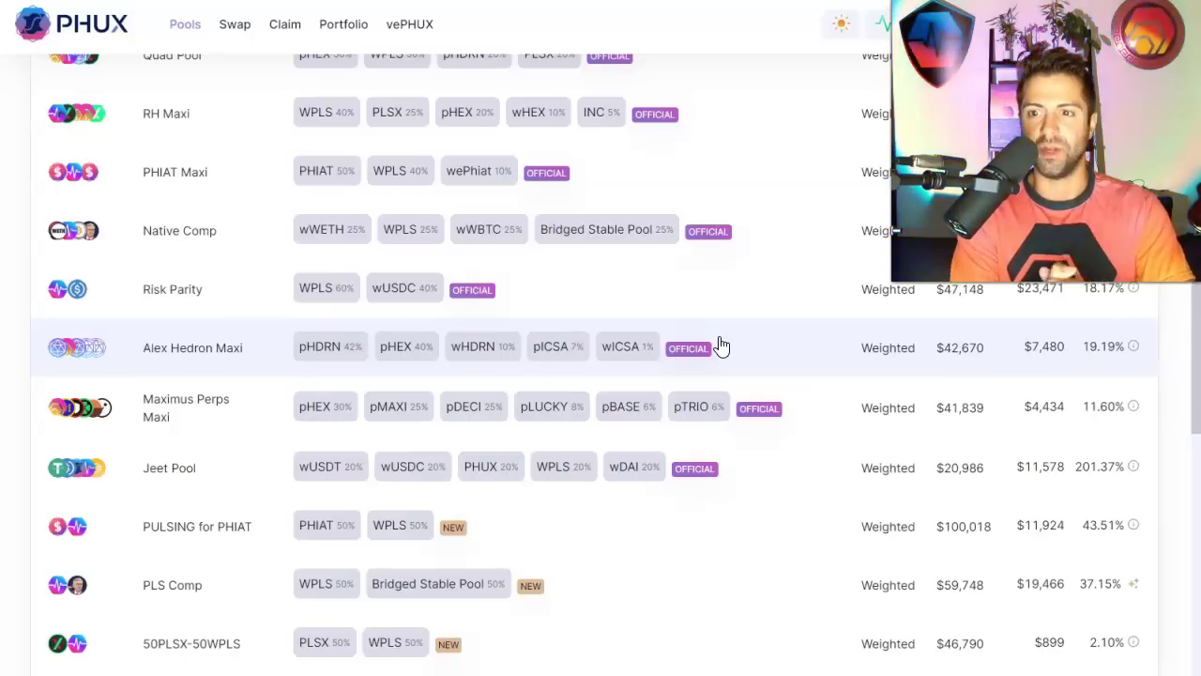
{"action": "mouse_move", "coordinate": [1137, 352]}
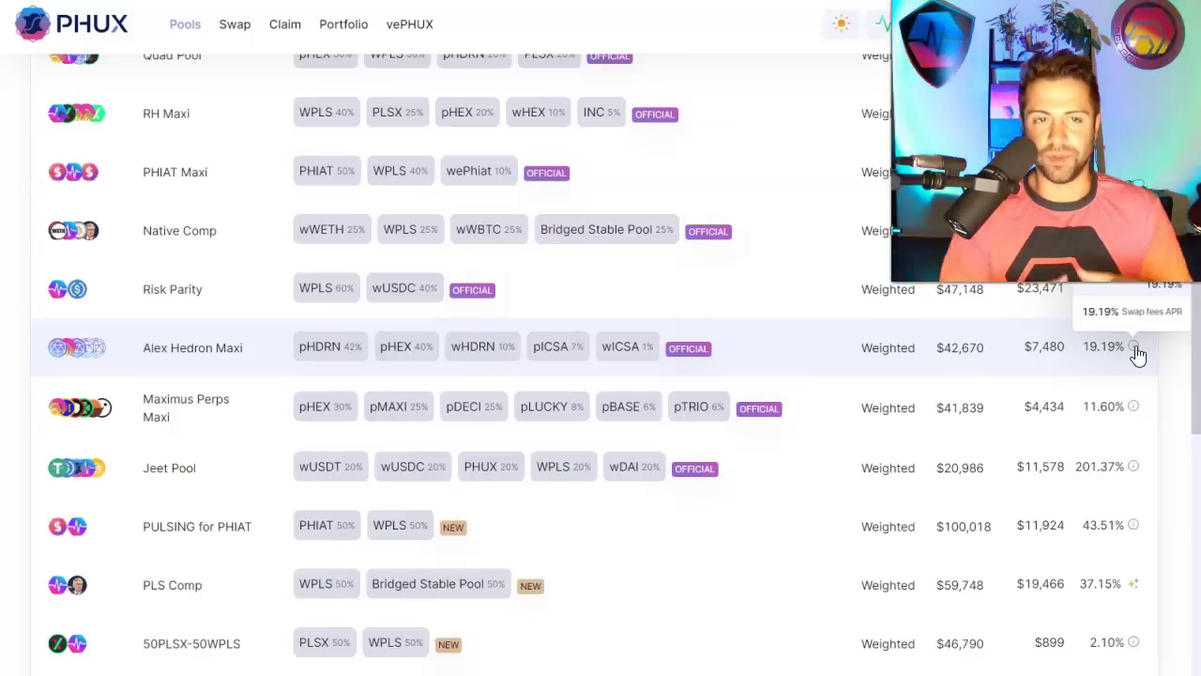
{"action": "left_click", "coordinate": [1136, 352]}
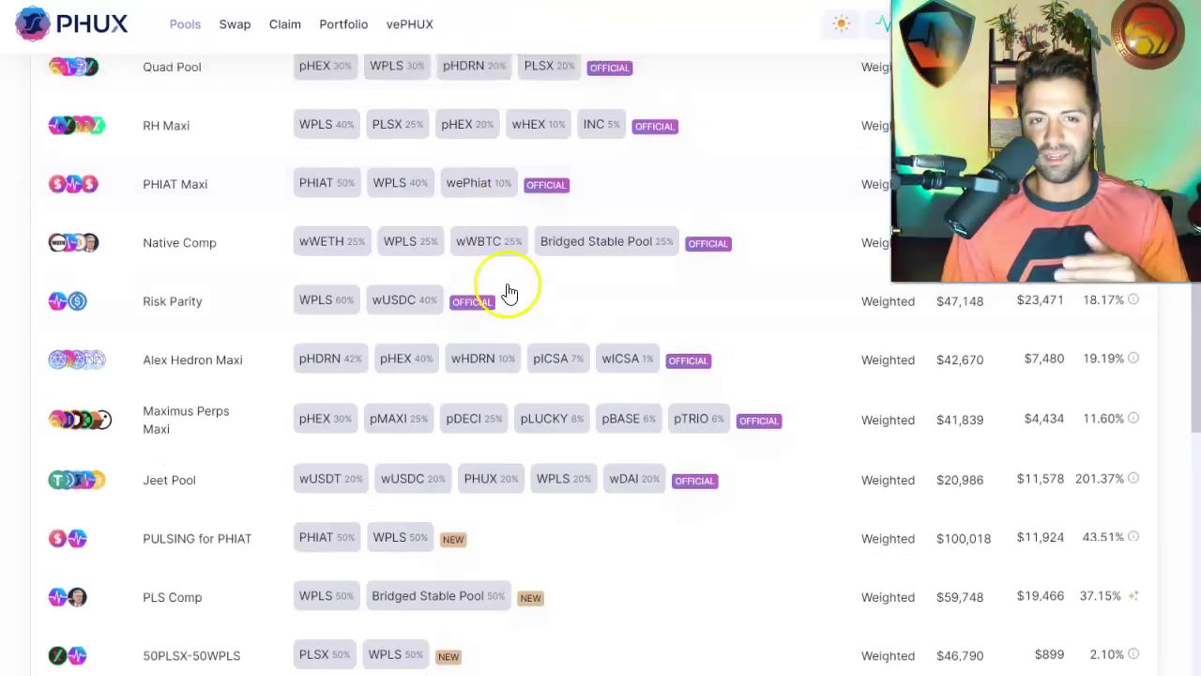
{"action": "scroll", "coordinate": [521, 287], "scroll_direction": "up", "scroll_amount": 5}
{"action": "scroll", "coordinate": [520, 287], "scroll_direction": "up", "scroll_amount": 2}
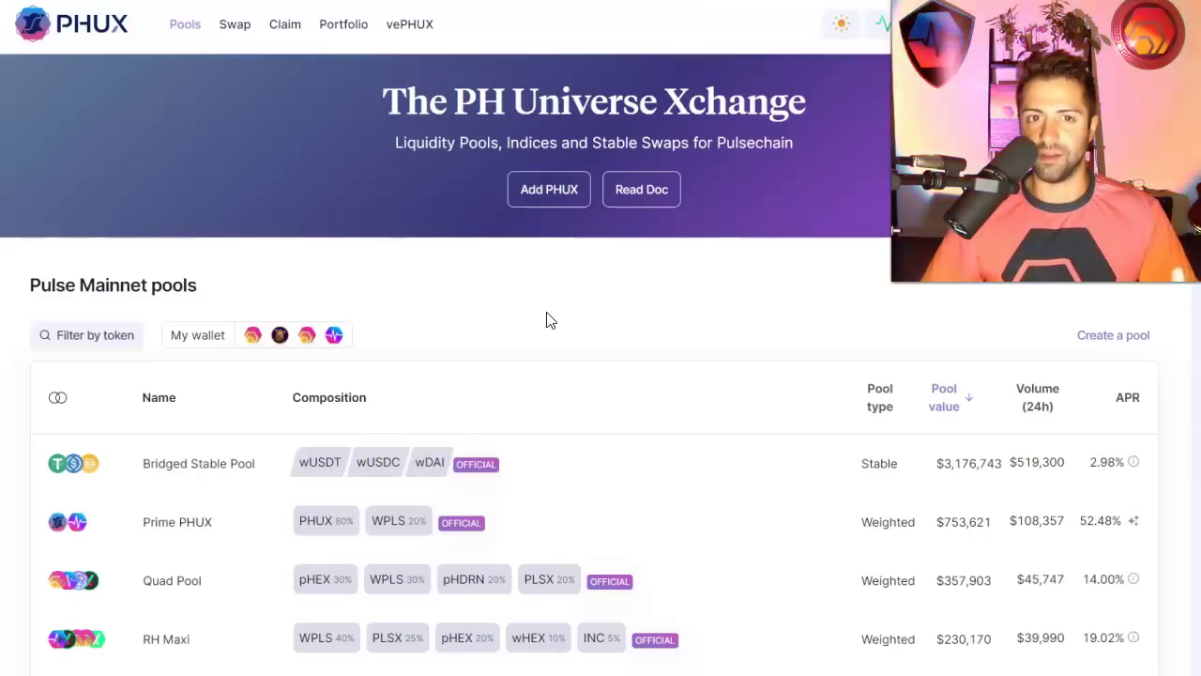
Scroll the pools page, then bring up Balancer Docs' 50/50, 80/20 and 95/5 impermanent loss chart.
{"action": "left_click", "coordinate": [598, 260]}
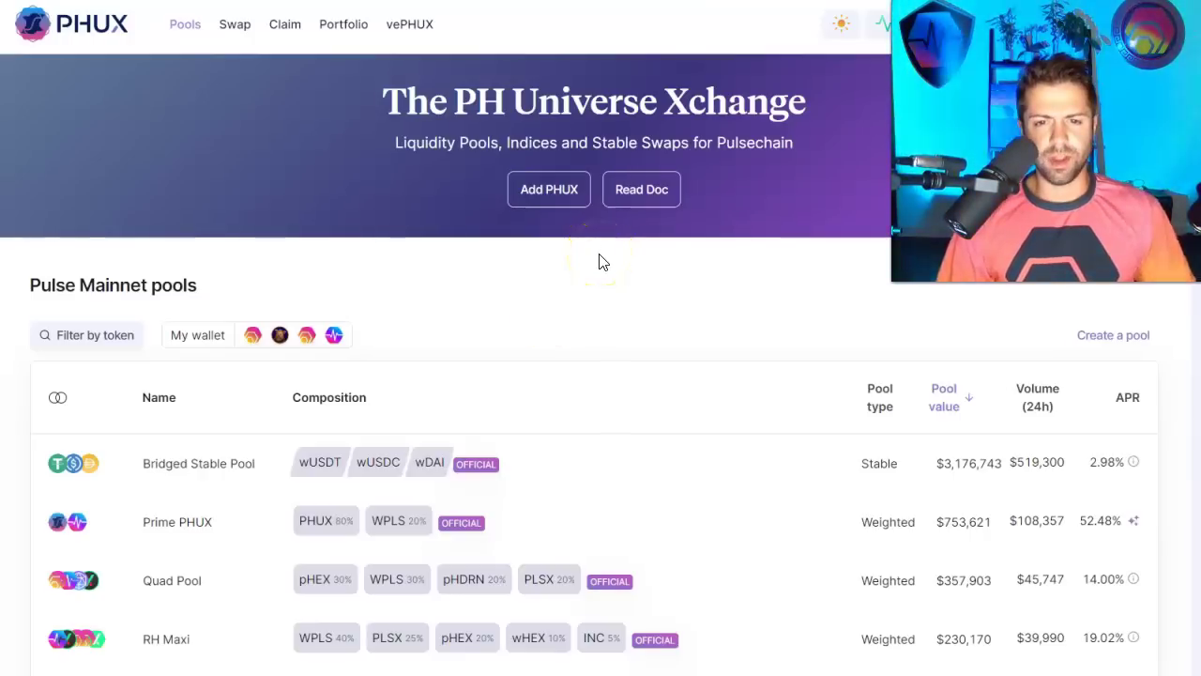
{"action": "scroll", "coordinate": [596, 277], "scroll_direction": "down", "scroll_amount": 2}
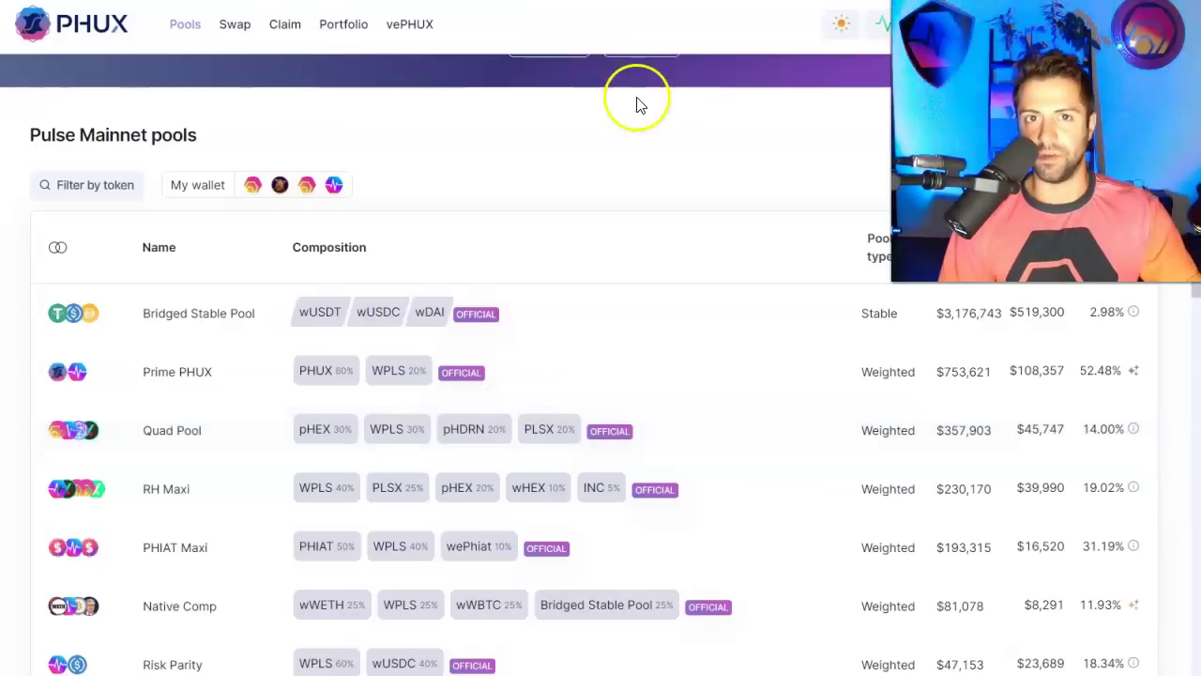
{"action": "scroll", "coordinate": [625, 141], "scroll_direction": "up", "scroll_amount": 3}
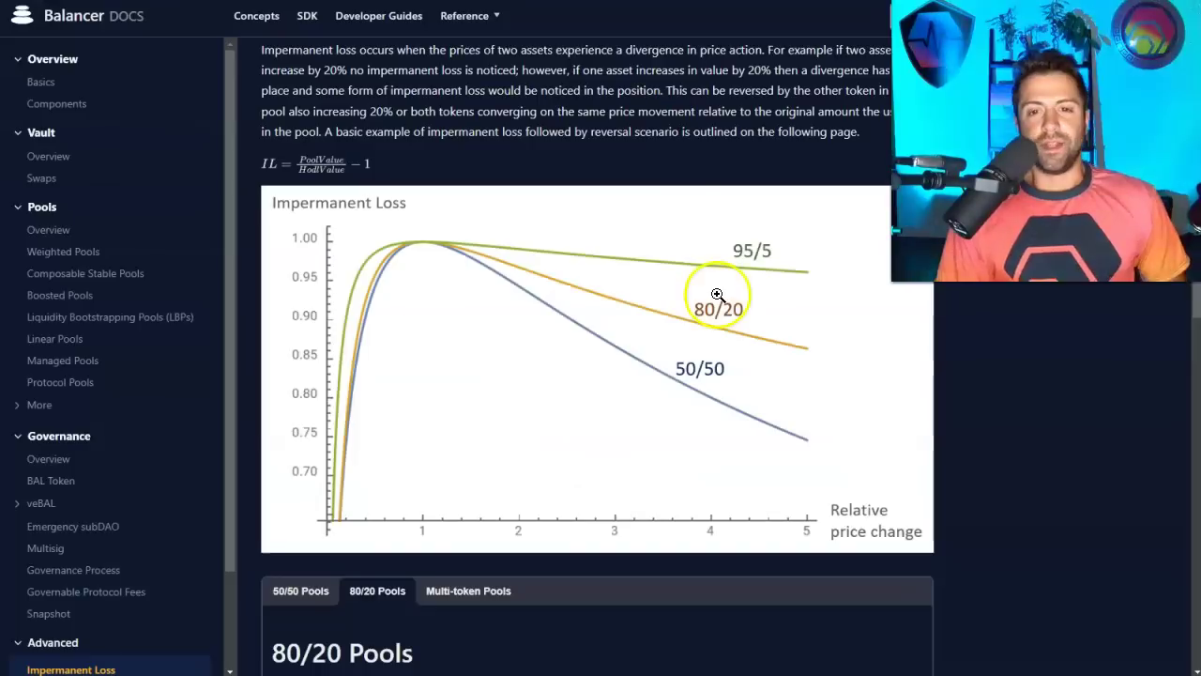
{"action": "scroll", "coordinate": [718, 298], "scroll_direction": "down", "scroll_amount": 2}
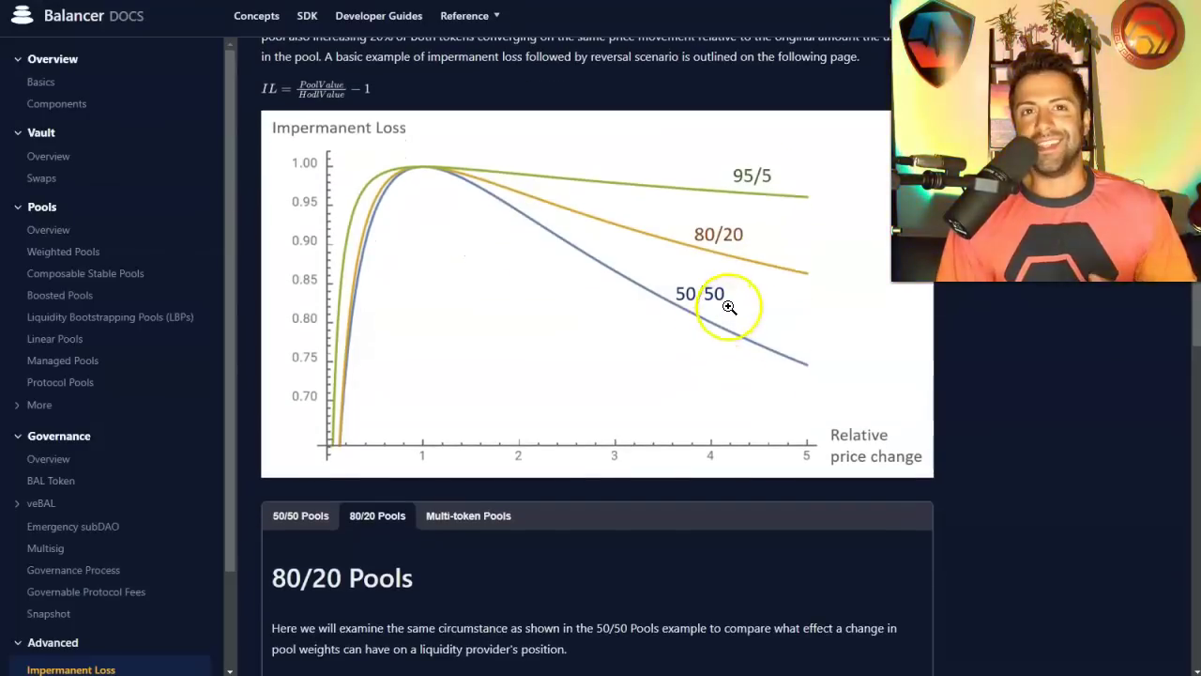
Scroll through the Impermanent Loss page and show the 50/50 Pools example.
{"action": "scroll", "coordinate": [724, 263], "scroll_direction": "down", "scroll_amount": 4}
{"action": "scroll", "coordinate": [718, 247], "scroll_direction": "down", "scroll_amount": 4}
{"action": "scroll", "coordinate": [645, 281], "scroll_direction": "down", "scroll_amount": 2}
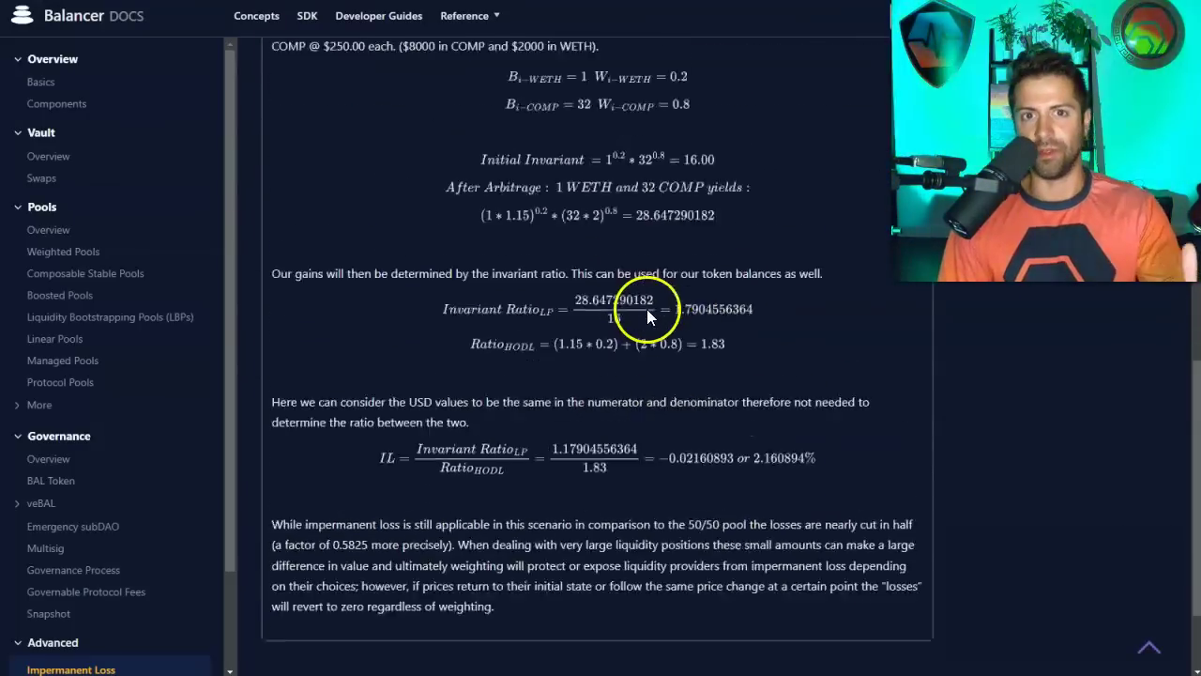
{"action": "scroll", "coordinate": [566, 300], "scroll_direction": "up", "scroll_amount": 15}
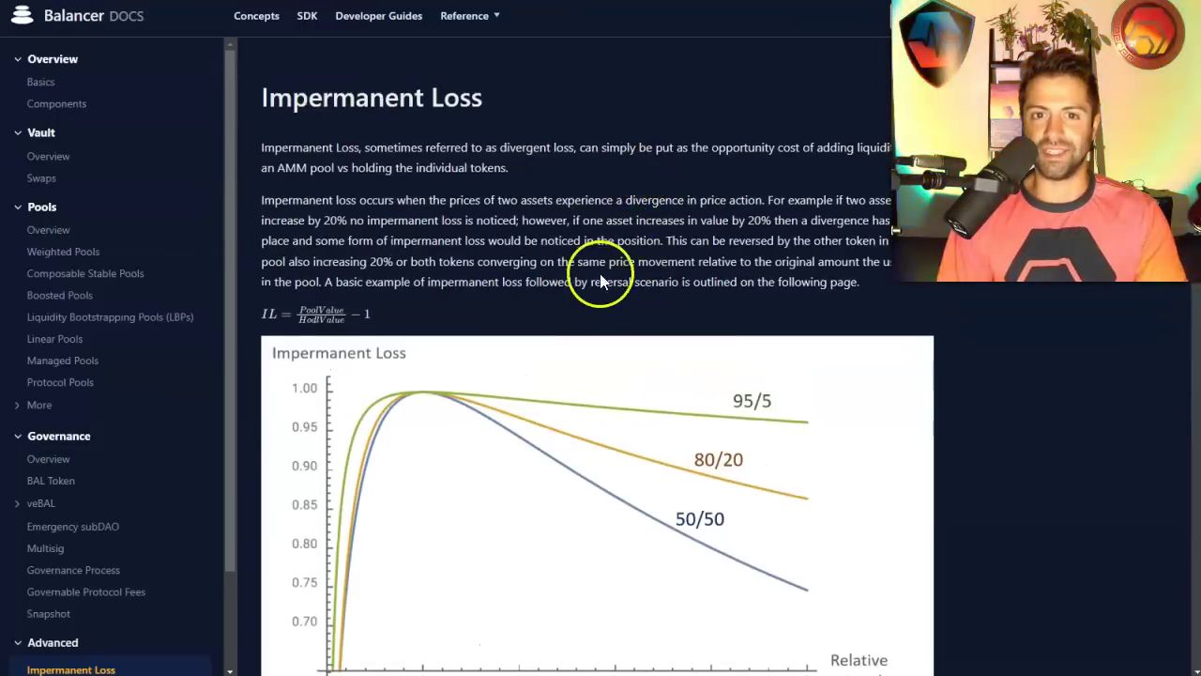
{"action": "scroll", "coordinate": [596, 258], "scroll_direction": "down", "scroll_amount": 7}
{"action": "left_click", "coordinate": [286, 215]}
{"action": "scroll", "coordinate": [642, 249], "scroll_direction": "down", "scroll_amount": 5}
{"action": "scroll", "coordinate": [649, 295], "scroll_direction": "up", "scroll_amount": 12}
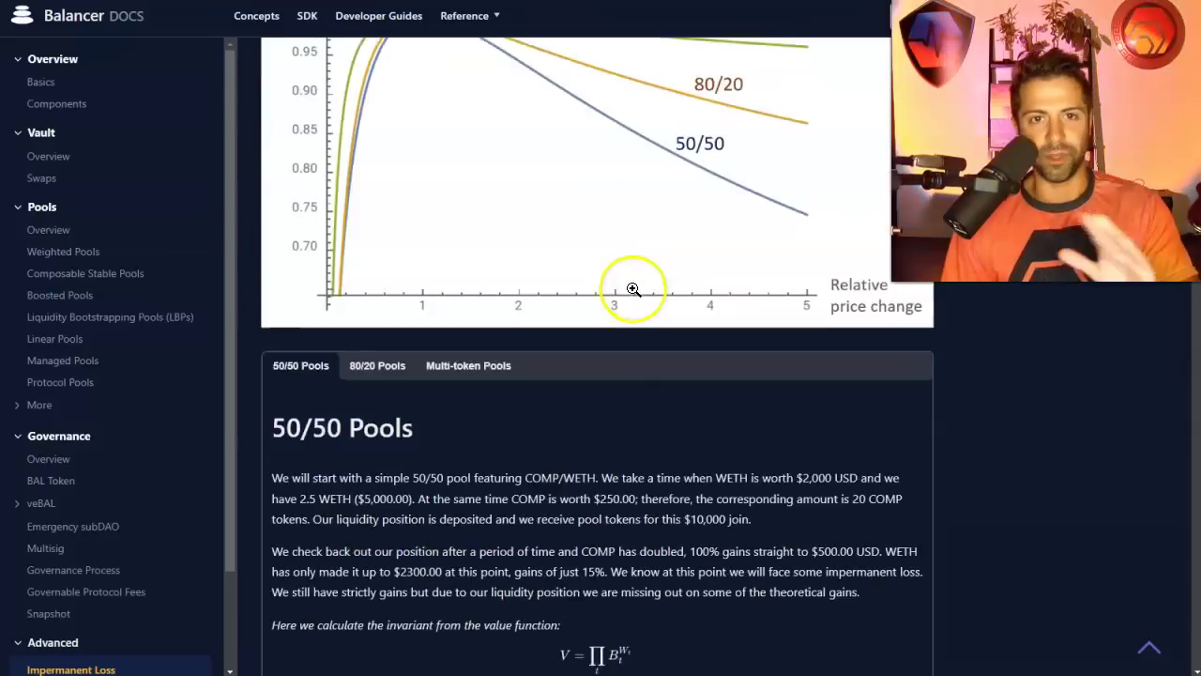
Switch to the PHUX GitBook and scroll to the Tokenomics Protocol Fees section.
{"action": "key", "text": "ctrl+Tab"}
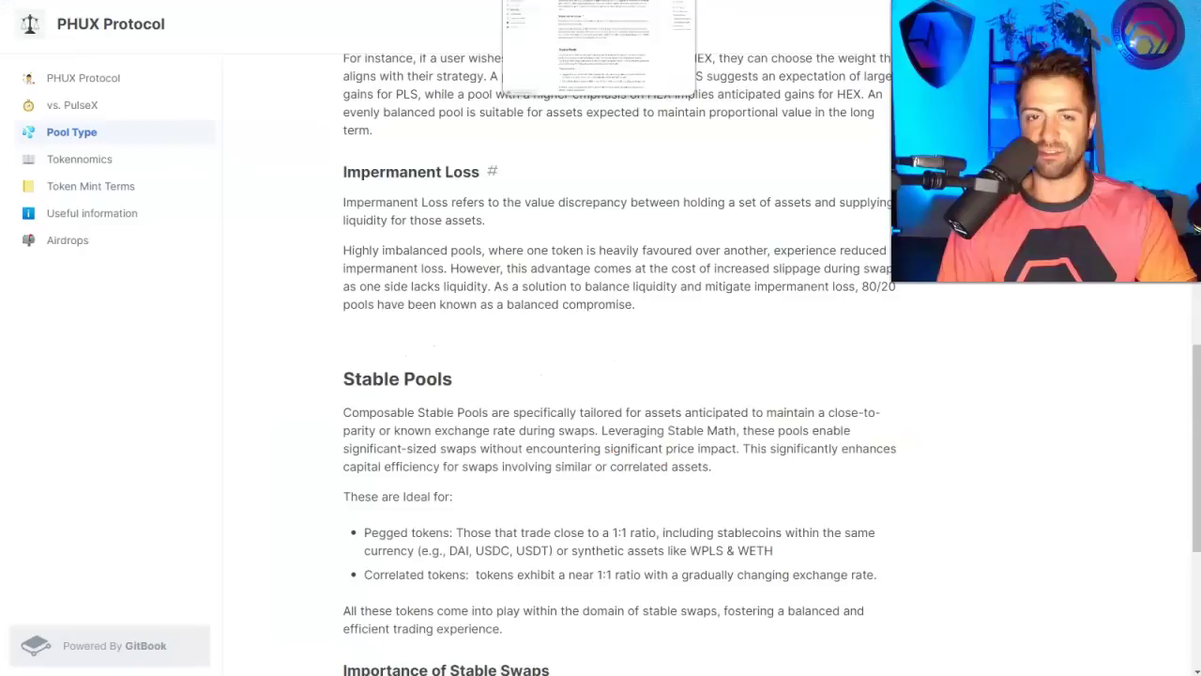
{"action": "key", "text": "ctrl+Tab"}
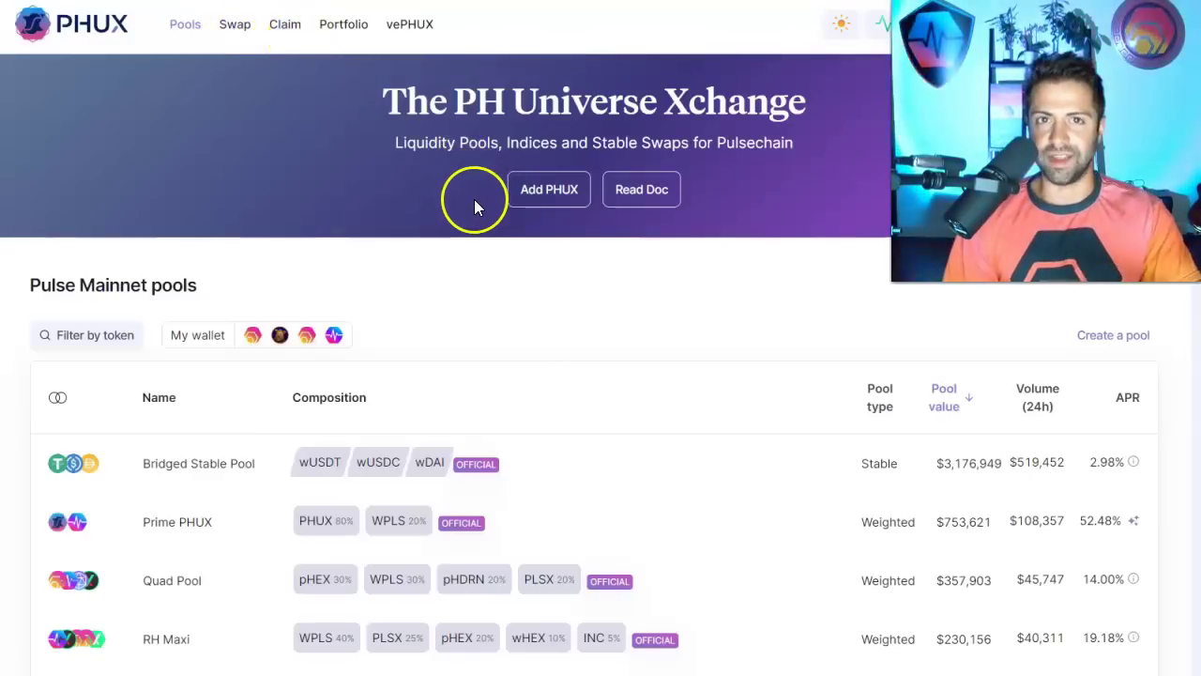
{"action": "scroll", "coordinate": [1120, 341], "scroll_direction": "down", "scroll_amount": 2}
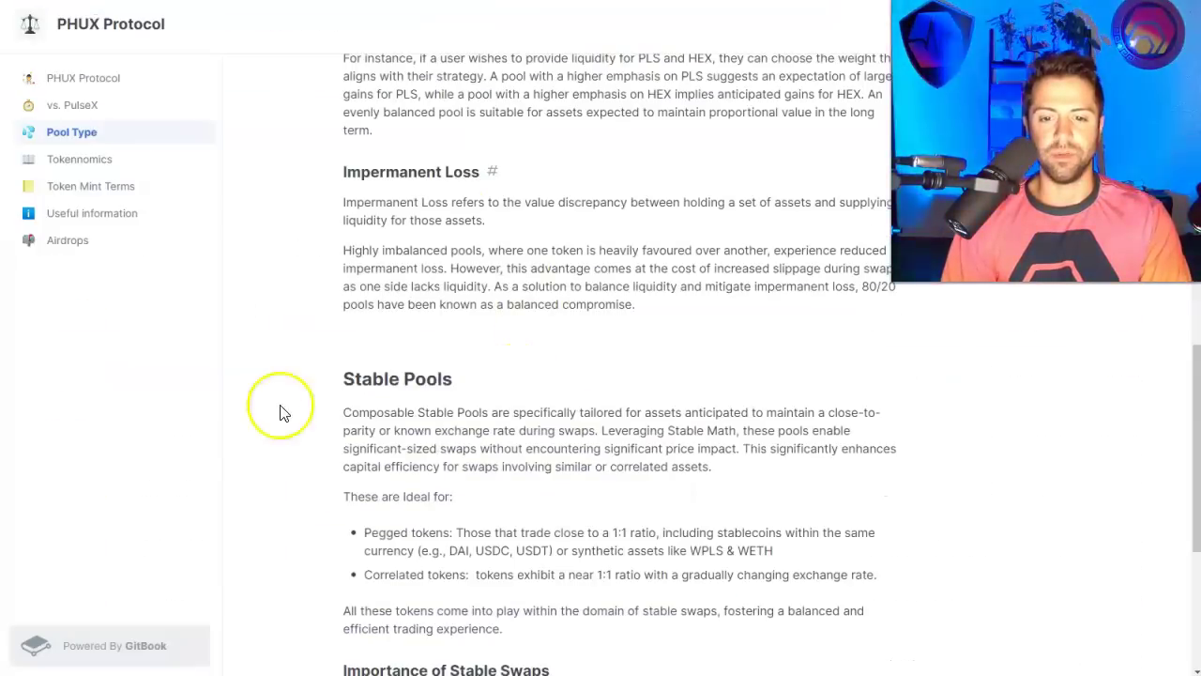
{"action": "scroll", "coordinate": [638, 392], "scroll_direction": "down", "scroll_amount": 4}
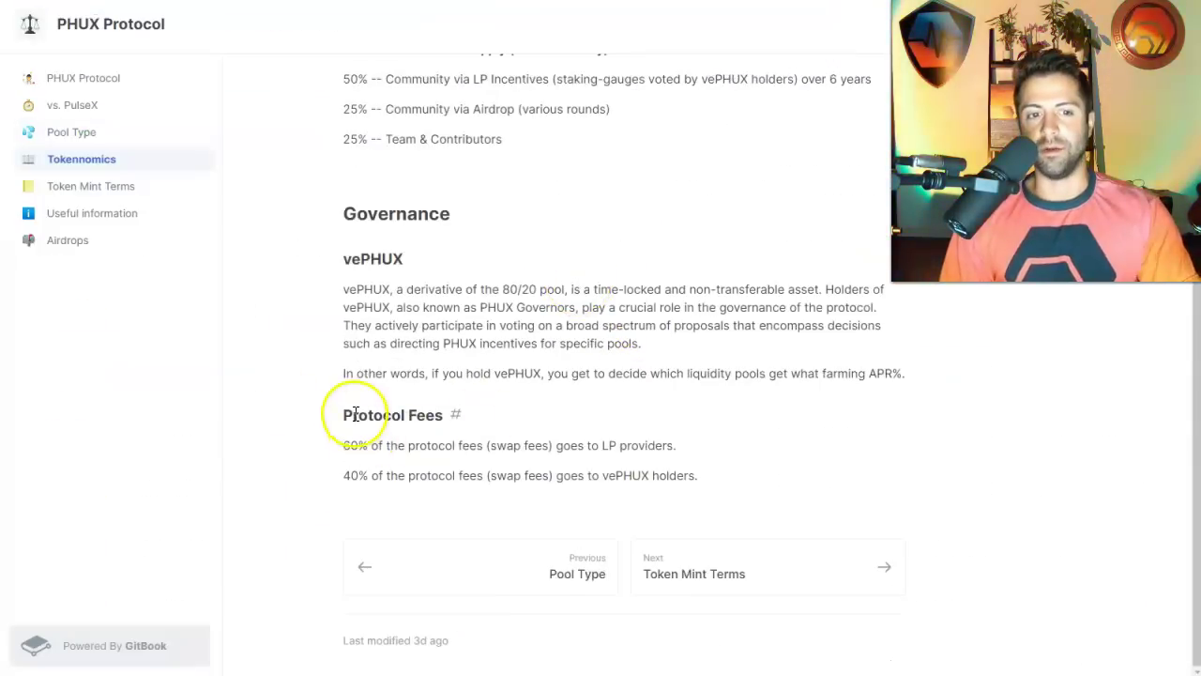
Highlight the fee split: 60% of swap fees to LP providers, 40% to vePHUX holders.
{"action": "left_click_drag", "start_coordinate": [349, 410], "coordinate": [423, 413]}
{"action": "left_click", "coordinate": [350, 445]}
{"action": "left_click_drag", "start_coordinate": [350, 445], "coordinate": [484, 444]}
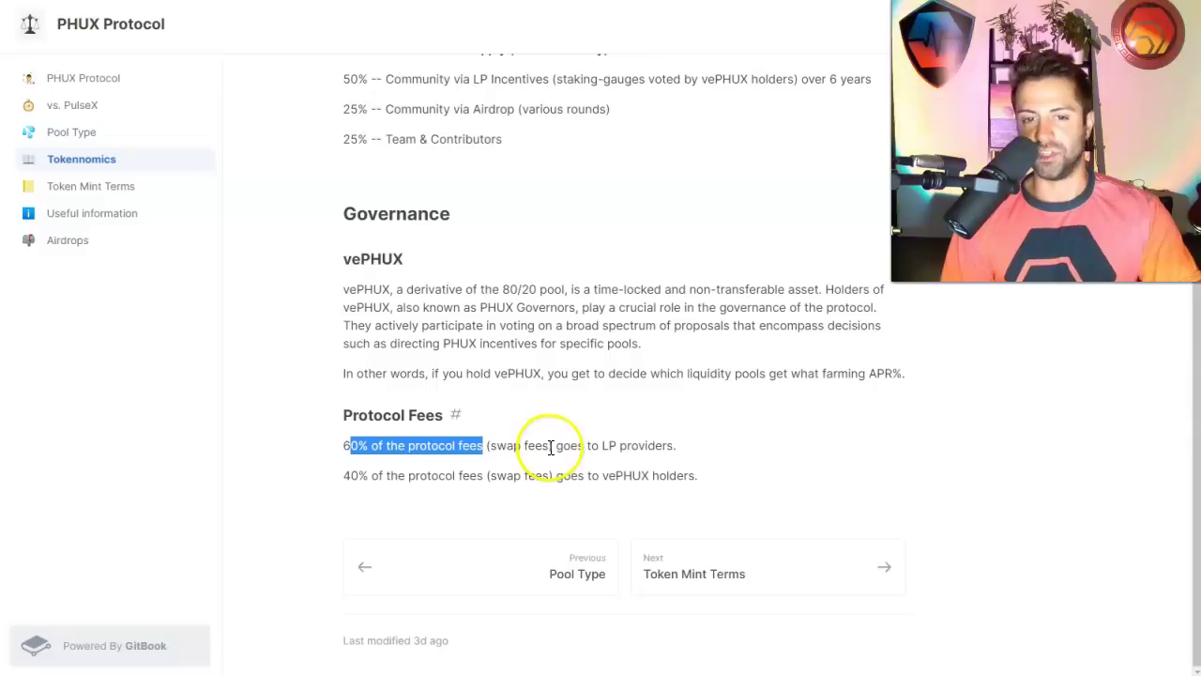
{"action": "double_click", "coordinate": [551, 447]}
{"action": "left_click", "coordinate": [557, 450]}
{"action": "left_click_drag", "start_coordinate": [590, 447], "coordinate": [690, 448]}
{"action": "left_click", "coordinate": [688, 448]}
{"action": "left_click", "coordinate": [339, 472]}
{"action": "left_click", "coordinate": [454, 483]}
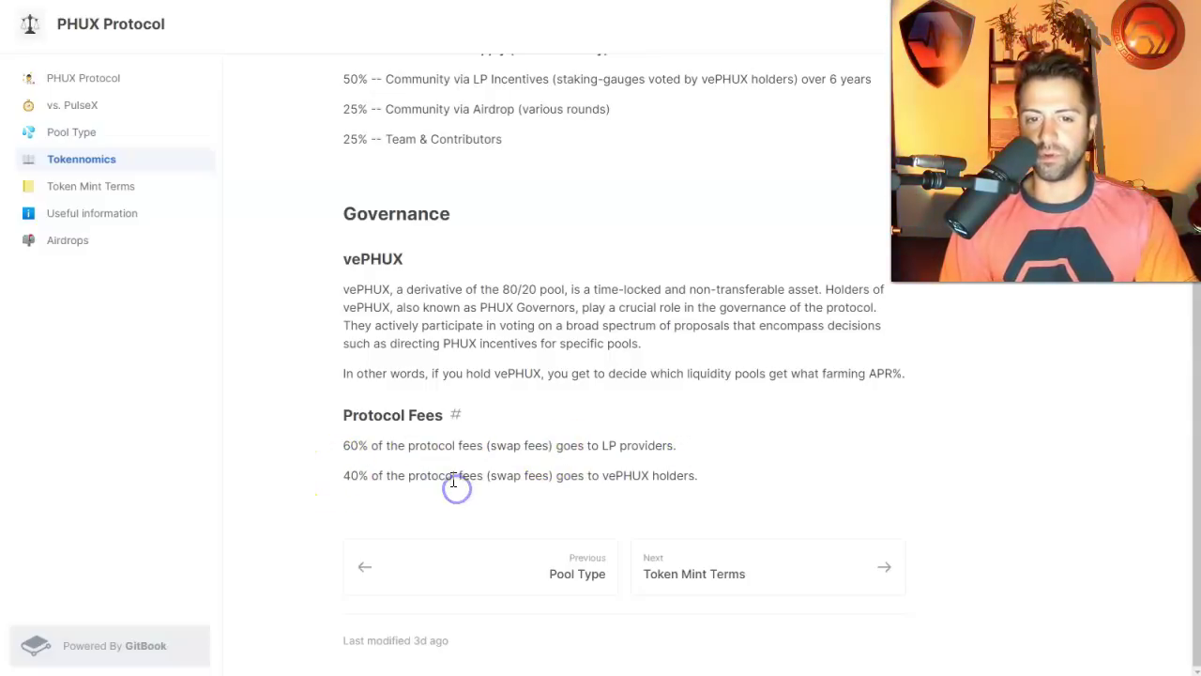
{"action": "mouse_move", "coordinate": [599, 476]}
{"action": "left_mouse_down"}
{"action": "mouse_move", "coordinate": [697, 477]}
{"action": "mouse_move", "coordinate": [619, 482]}
{"action": "left_mouse_up"}
{"action": "left_click", "coordinate": [698, 477]}
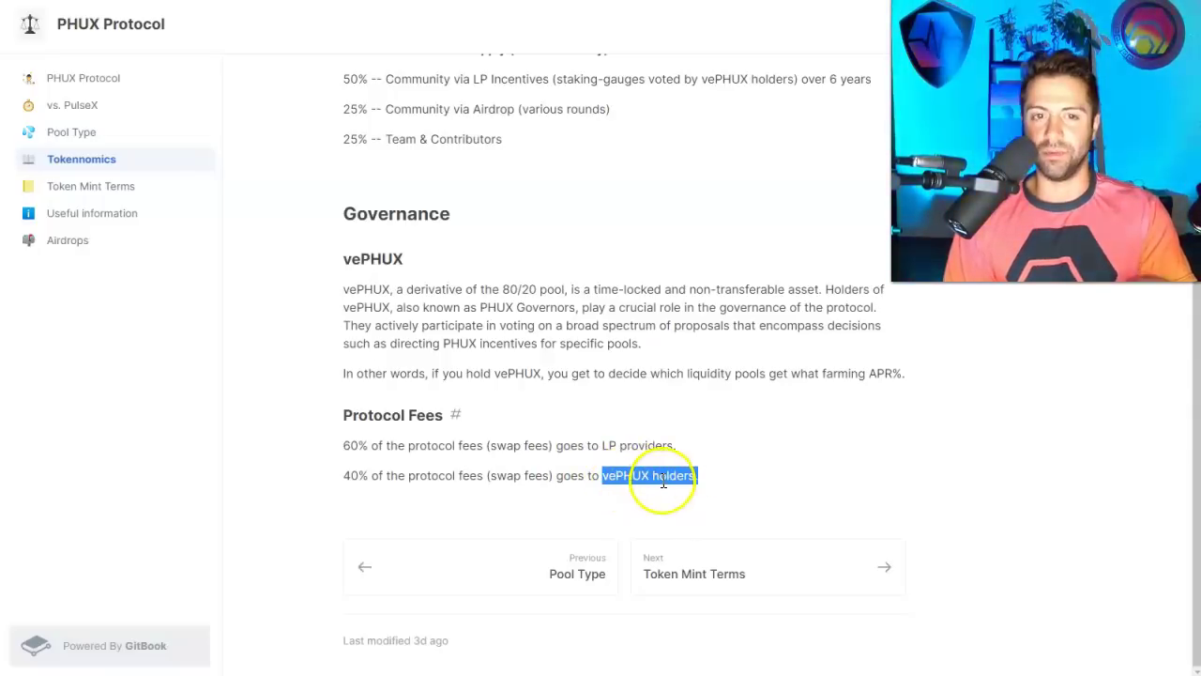
Go to the vePHUX page and open the Get vePHUX form for locking Prime PHUX.
{"action": "left_click", "coordinate": [431, 8]}
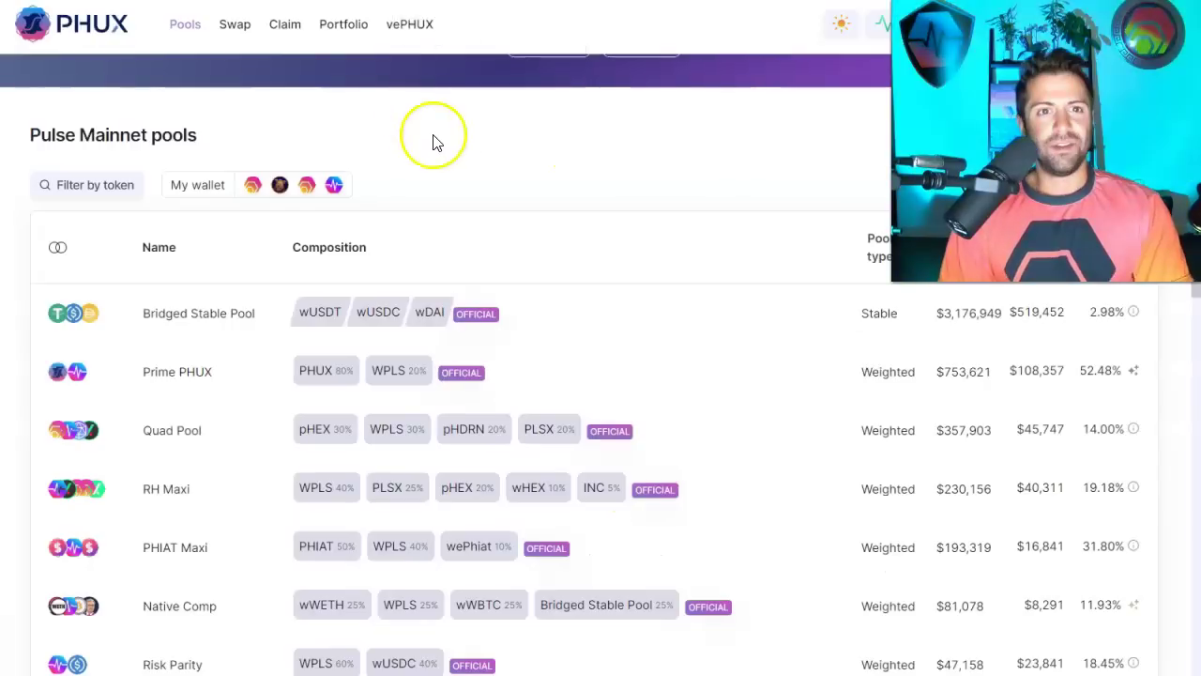
{"action": "left_click", "coordinate": [414, 29]}
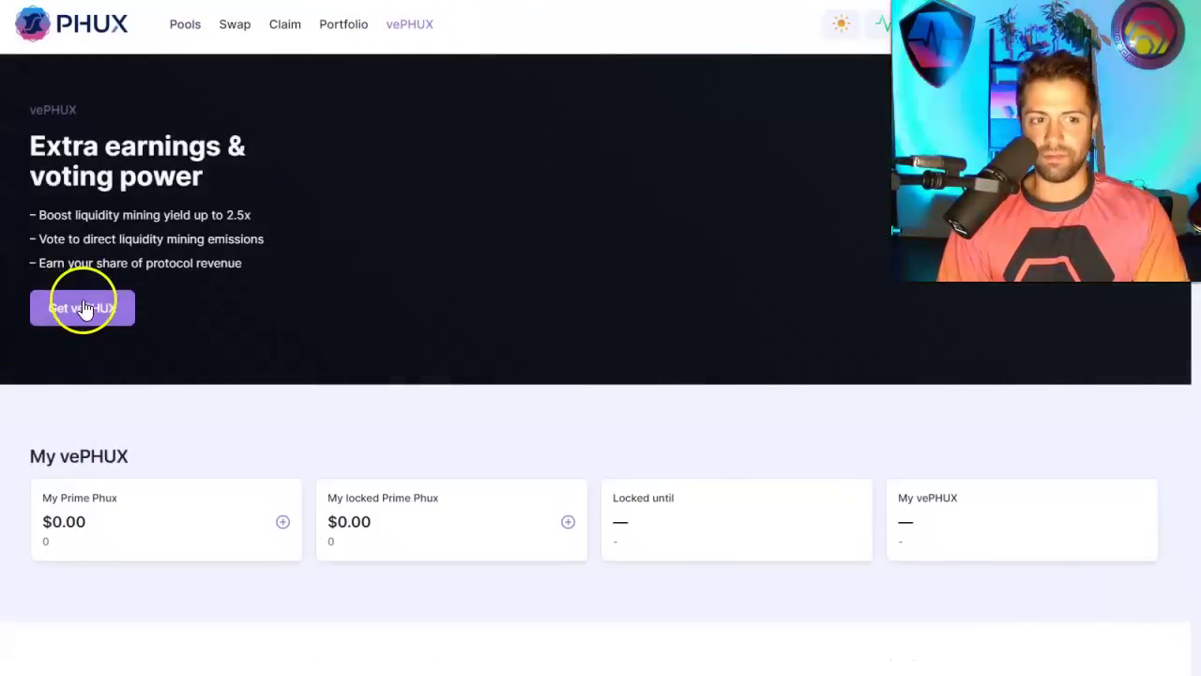
{"action": "left_click", "coordinate": [84, 309]}
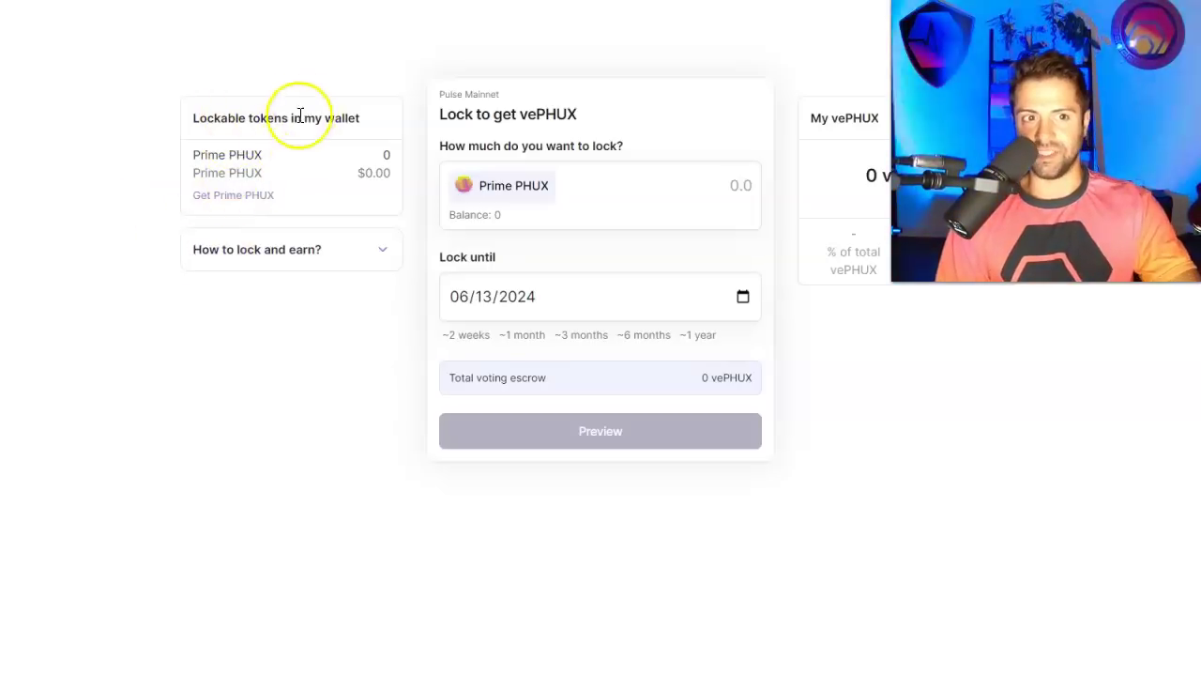
{"action": "left_click", "coordinate": [244, 196]}
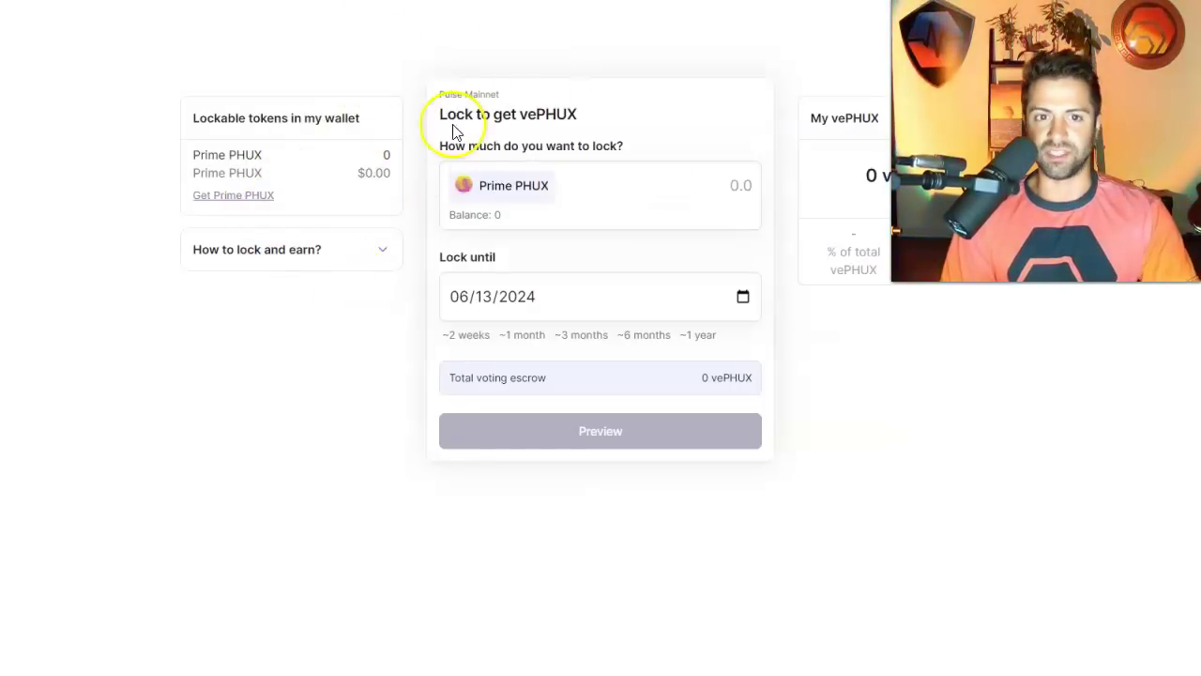
Enter 1000 Prime PHUX to lock and choose the ~1 year lock preset.
{"action": "left_click", "coordinate": [743, 185]}
{"action": "type", "text": "1000"}
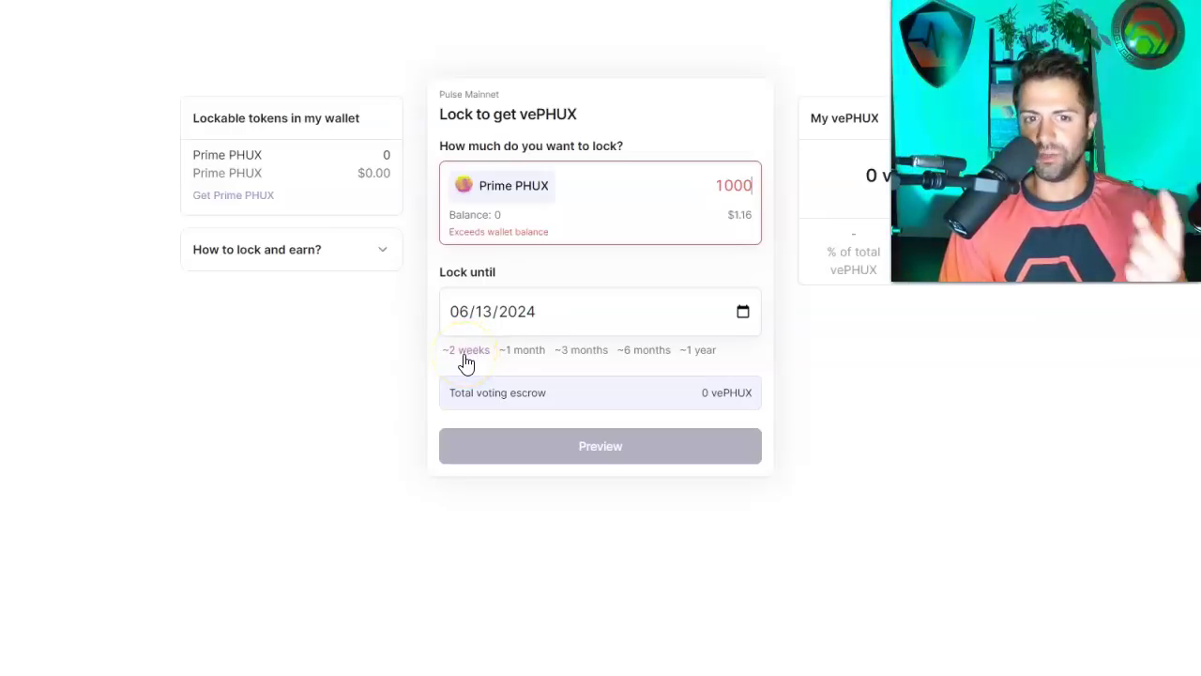
{"action": "left_click", "coordinate": [705, 353]}
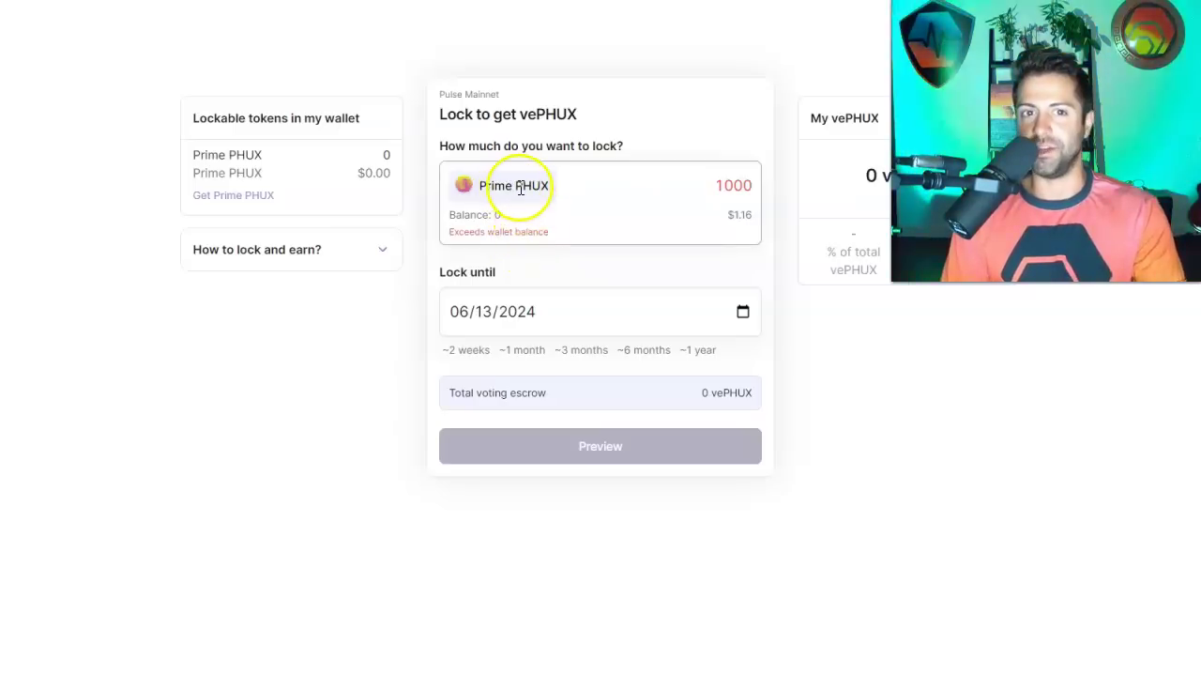
{"action": "left_click_drag", "start_coordinate": [519, 114], "coordinate": [577, 113]}
{"action": "left_click", "coordinate": [577, 111]}
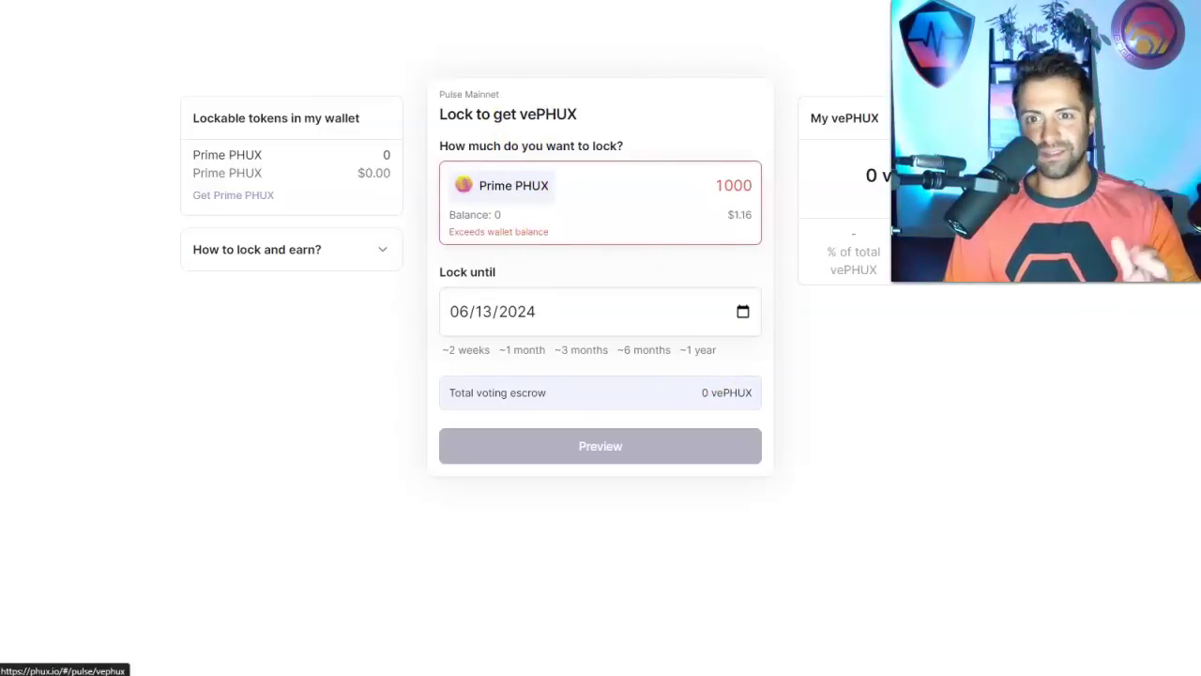
Close the lock form and scroll through the pools eligible for liquidity-mining votes.
{"action": "key", "text": "Escape"}
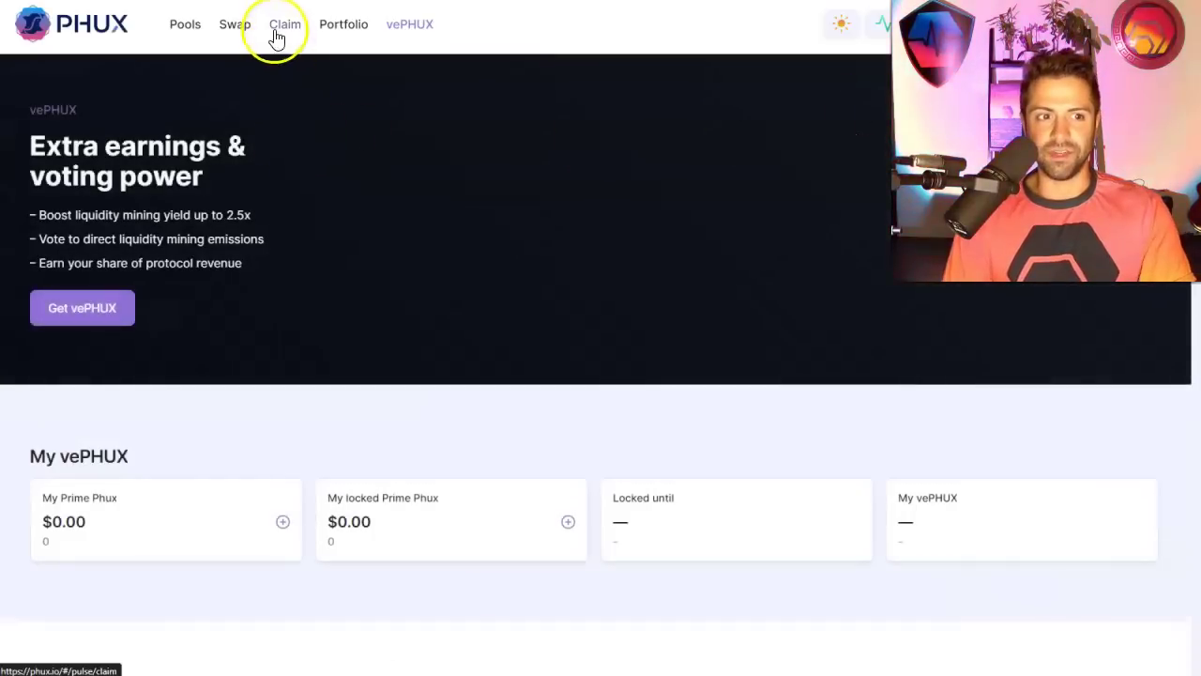
{"action": "scroll", "coordinate": [313, 332], "scroll_direction": "down", "scroll_amount": 2}
{"action": "scroll", "coordinate": [186, 150], "scroll_direction": "up", "scroll_amount": 2}
{"action": "scroll", "coordinate": [300, 351], "scroll_direction": "down", "scroll_amount": 3}
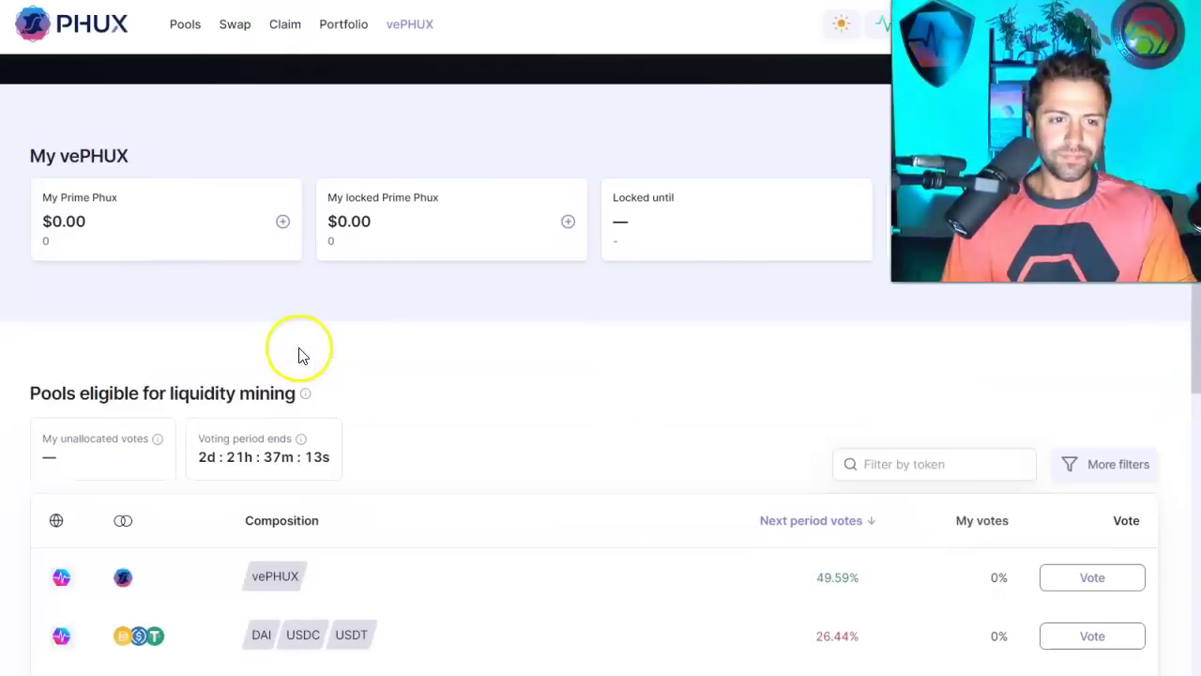
{"action": "scroll", "coordinate": [137, 125], "scroll_direction": "up", "scroll_amount": 3}
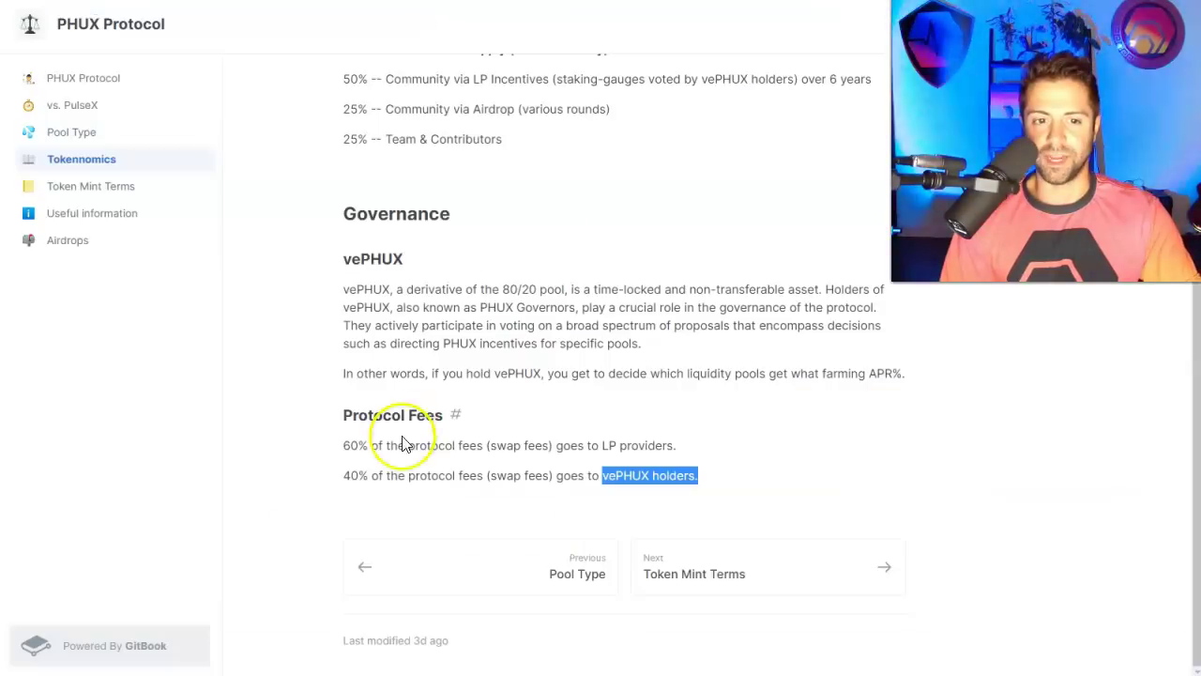
Read through the Tokenomics docs' protocol fees and Governance sections on vePHUX.
{"action": "left_click", "coordinate": [402, 441]}
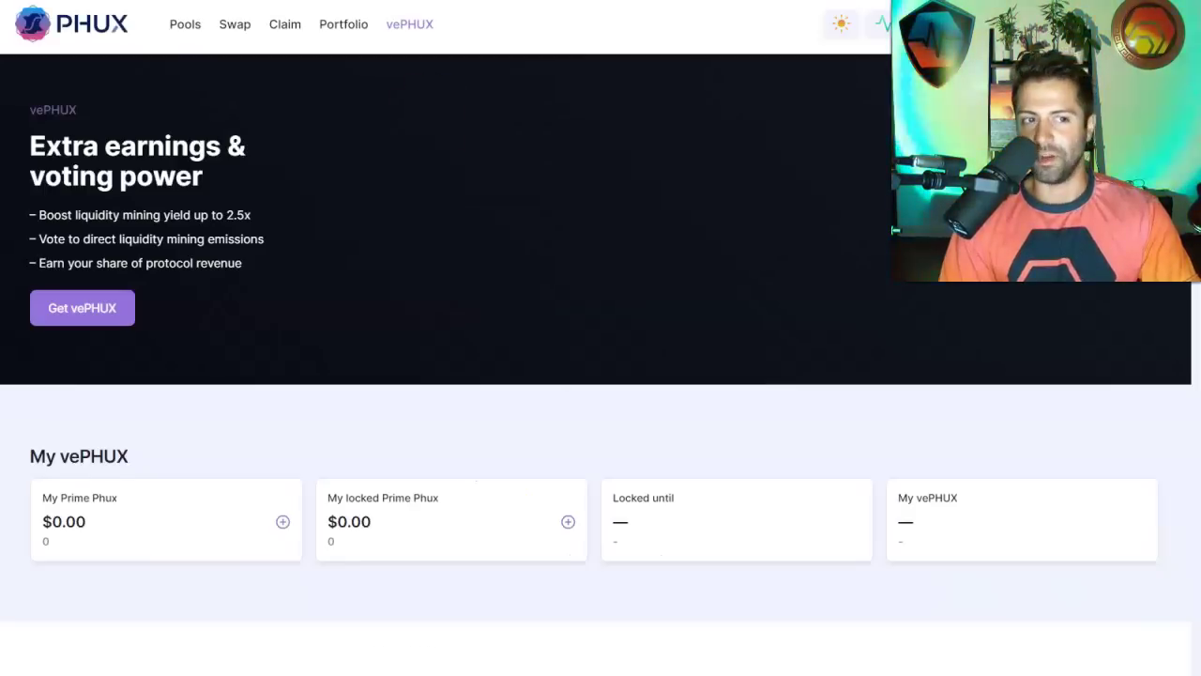
{"action": "scroll", "coordinate": [555, 404], "scroll_direction": "down", "scroll_amount": 7}
{"action": "scroll", "coordinate": [403, 397], "scroll_direction": "down", "scroll_amount": 1}
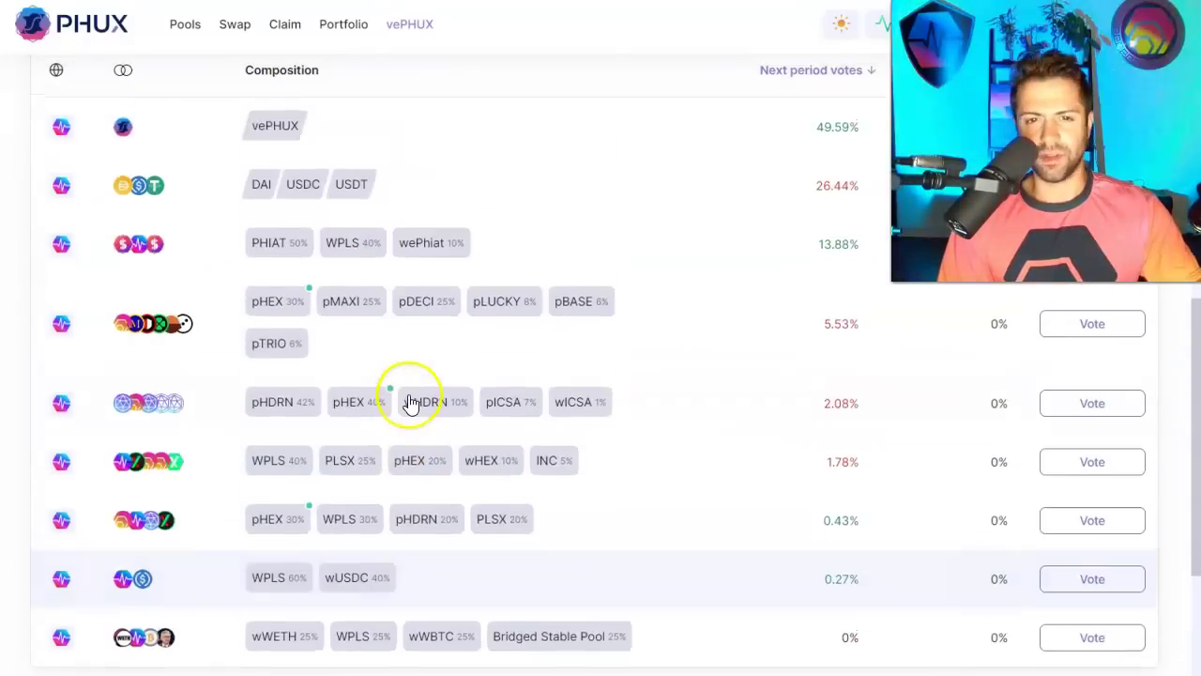
{"action": "scroll", "coordinate": [413, 397], "scroll_direction": "up", "scroll_amount": 2}
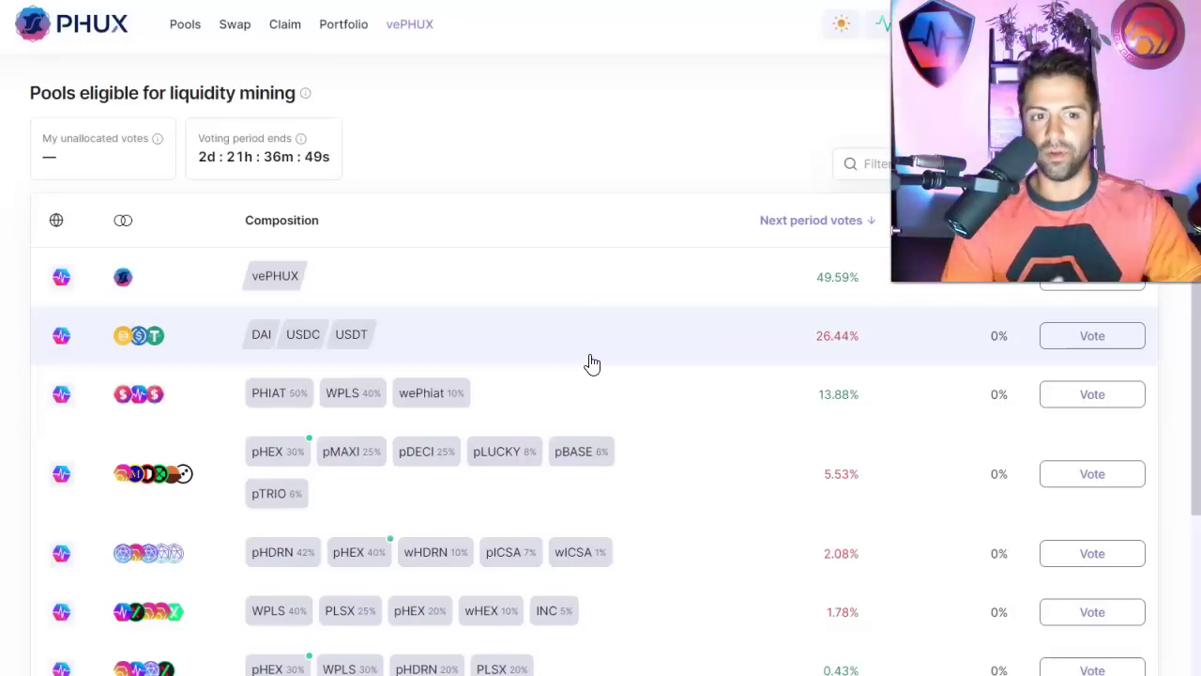
{"action": "scroll", "coordinate": [406, 348], "scroll_direction": "down", "scroll_amount": 2}
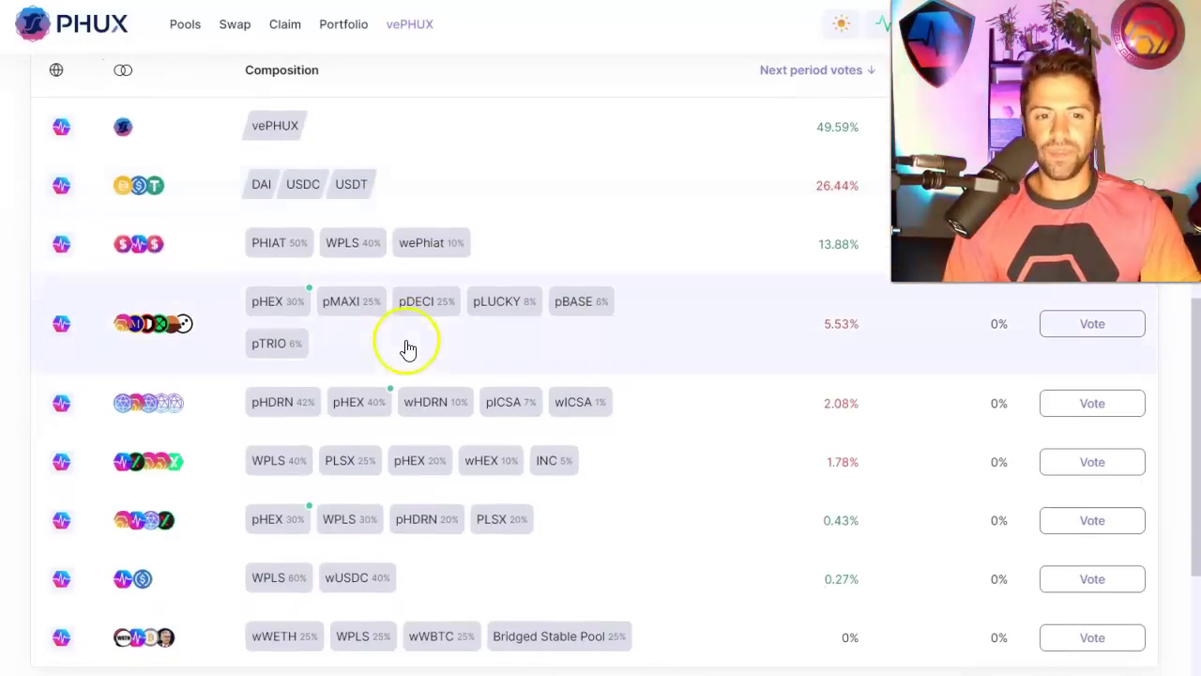
{"action": "scroll", "coordinate": [413, 467], "scroll_direction": "down", "scroll_amount": 1}
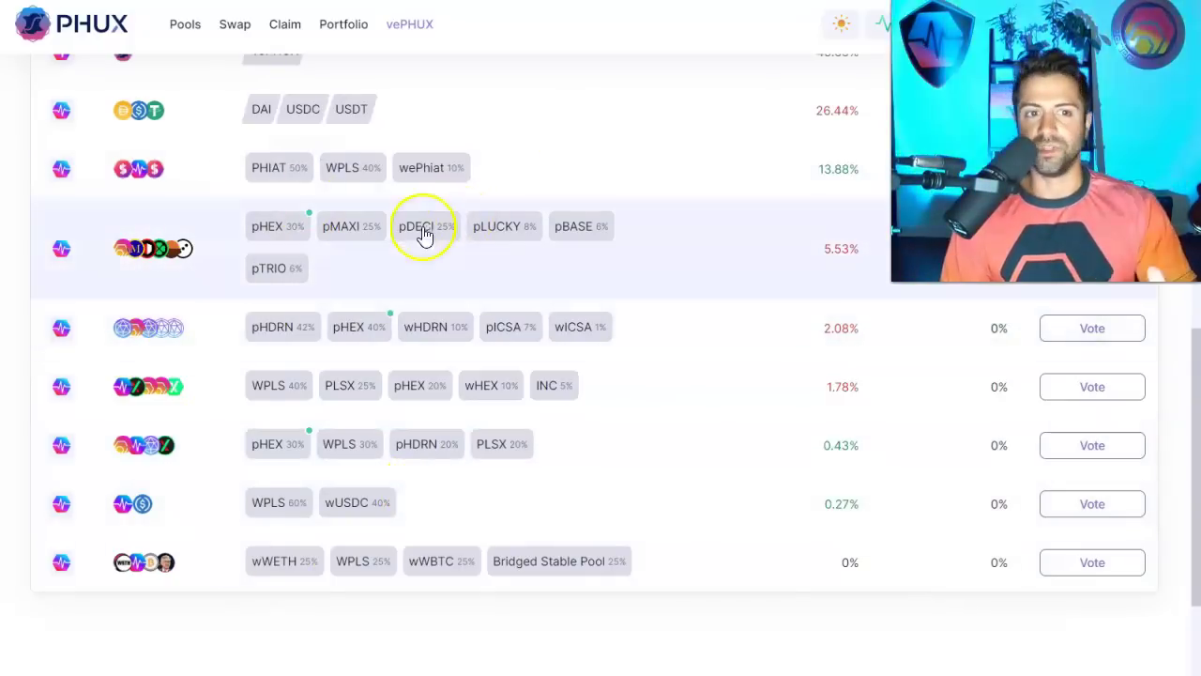
{"action": "scroll", "coordinate": [399, 385], "scroll_direction": "up", "scroll_amount": 2}
{"action": "scroll", "coordinate": [443, 467], "scroll_direction": "up", "scroll_amount": 10}
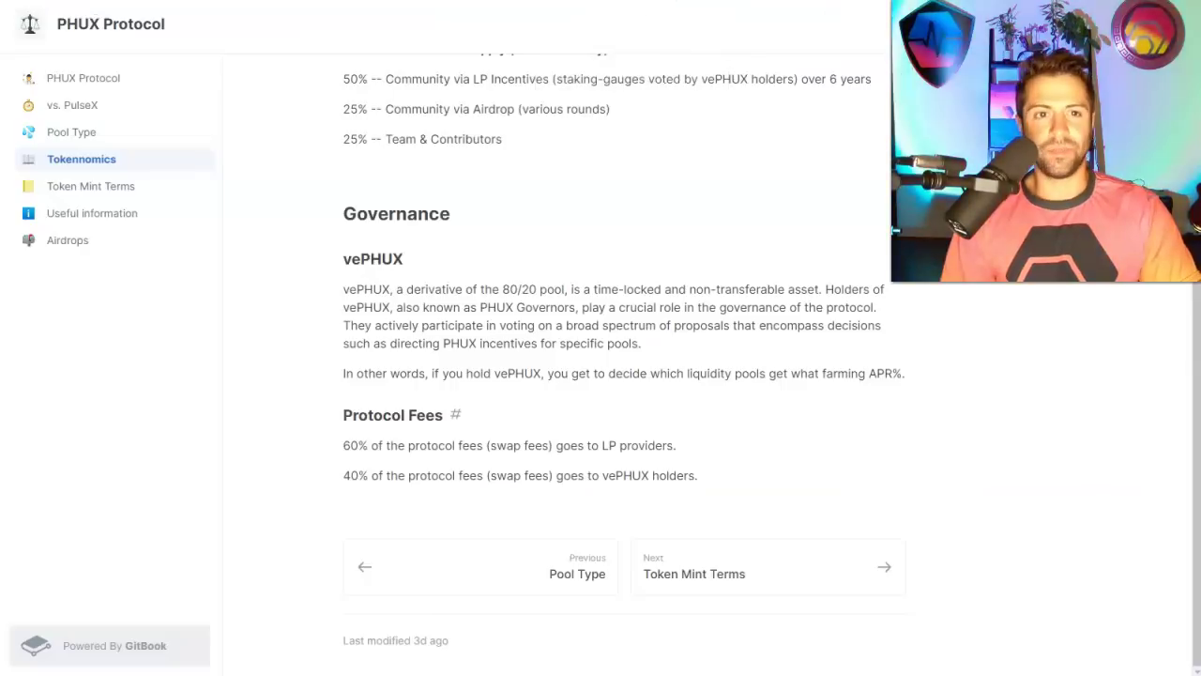
Open the Airdrops docs page, highlighting the airdrop round 1 and PLS/PLSX holders headings.
{"action": "scroll", "coordinate": [522, 115], "scroll_direction": "up", "scroll_amount": 3}
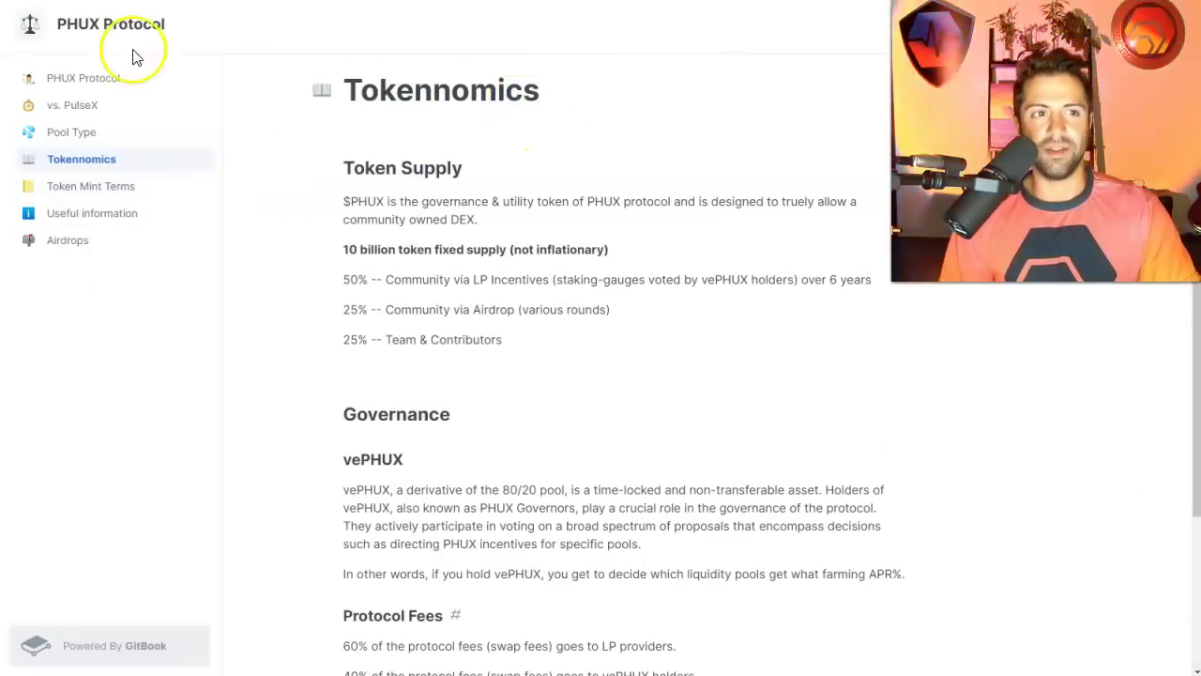
{"action": "left_click", "coordinate": [88, 245]}
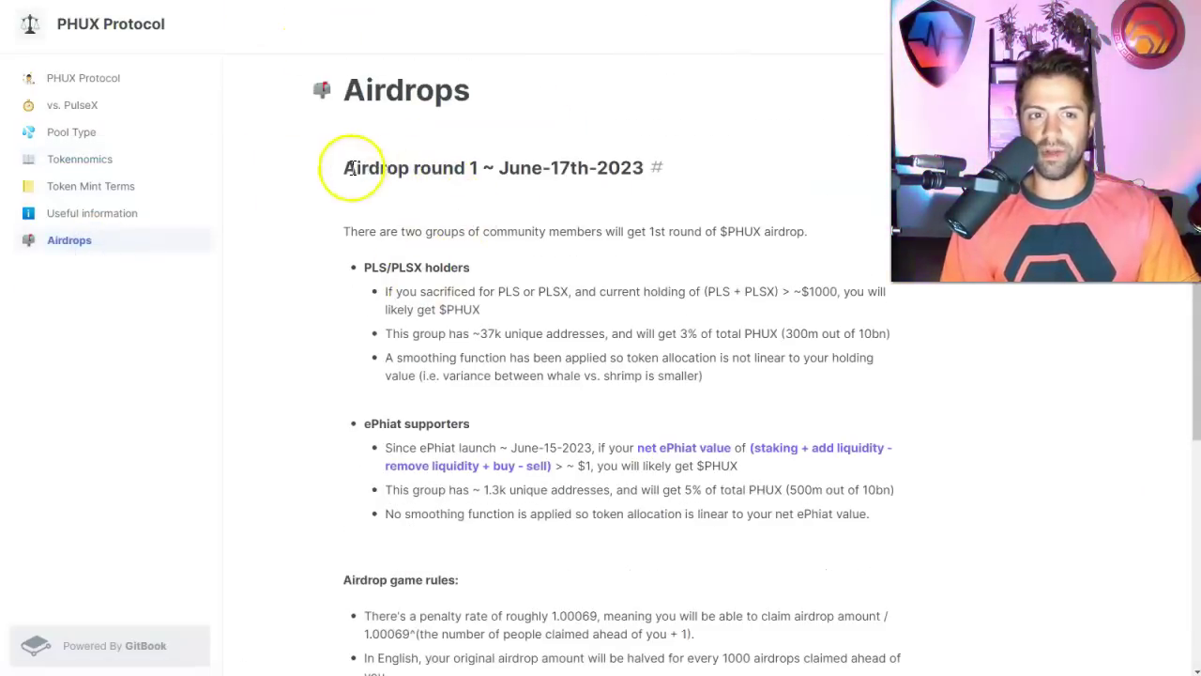
{"action": "left_click_drag", "start_coordinate": [348, 167], "coordinate": [638, 167]}
{"action": "left_click", "coordinate": [608, 167]}
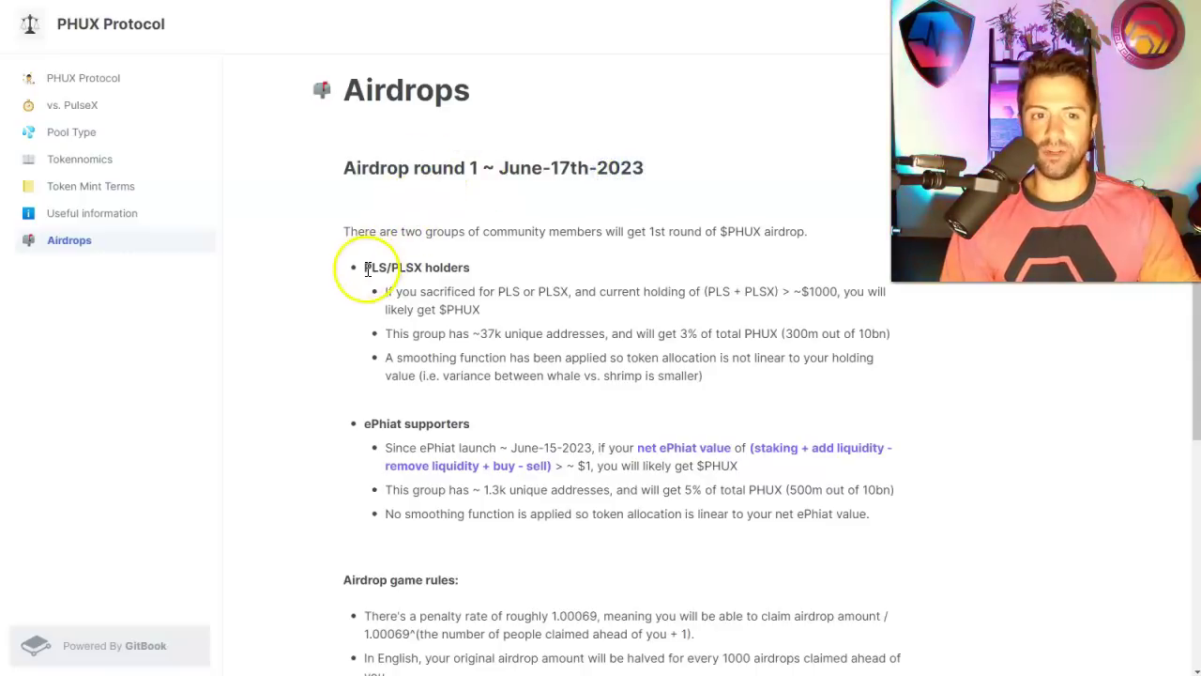
{"action": "left_click_drag", "start_coordinate": [364, 267], "coordinate": [467, 266]}
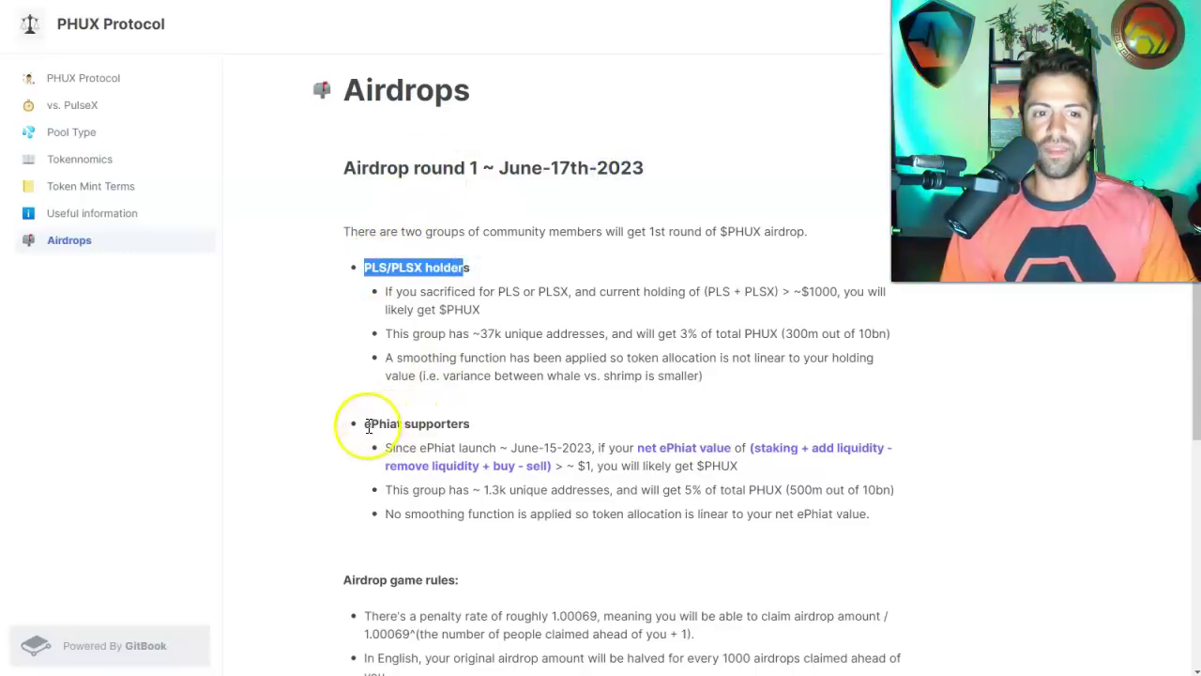
{"action": "left_click", "coordinate": [485, 416]}
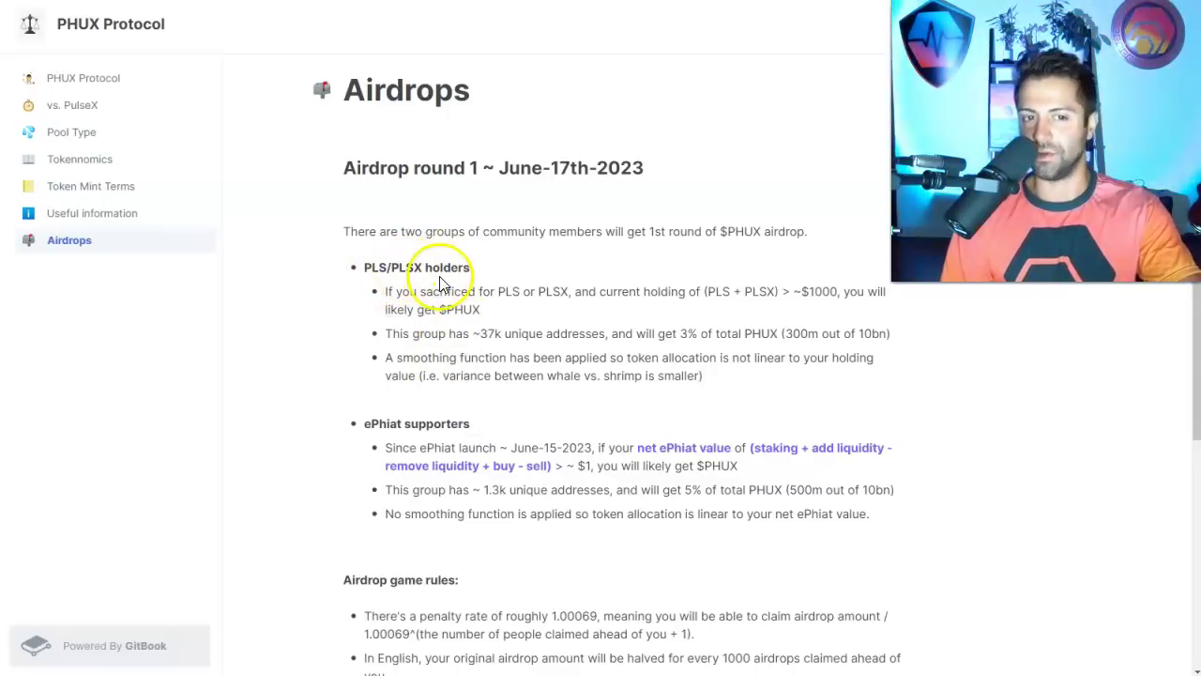
{"action": "left_click", "coordinate": [410, 423]}
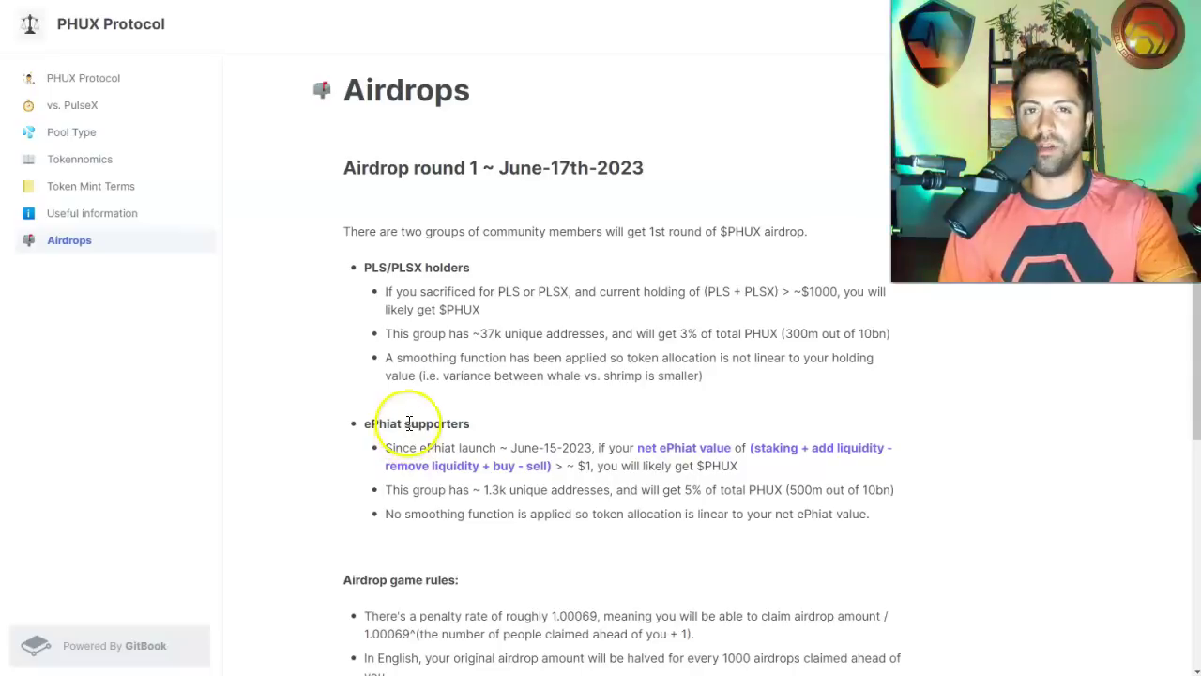
{"action": "left_click", "coordinate": [455, 357]}
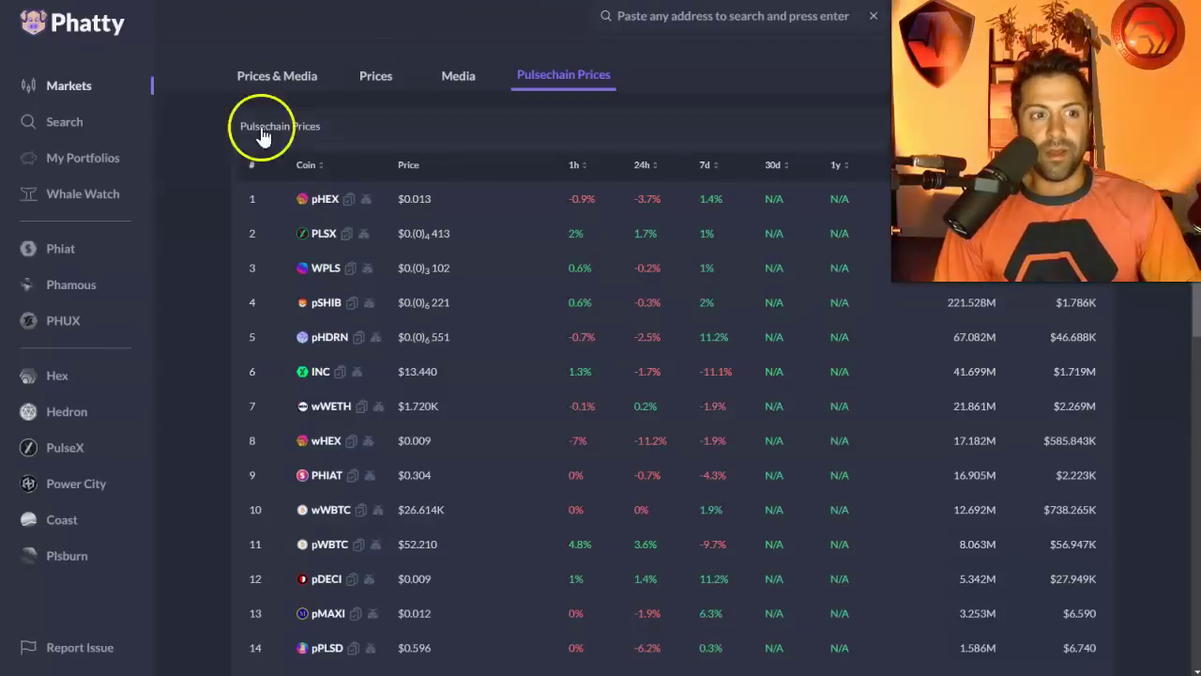
Go to My Portfolios' Mint tab and log in with MetaMask to load the PHUX and Phiat panels.
{"action": "left_click", "coordinate": [71, 167]}
{"action": "left_click", "coordinate": [367, 126]}
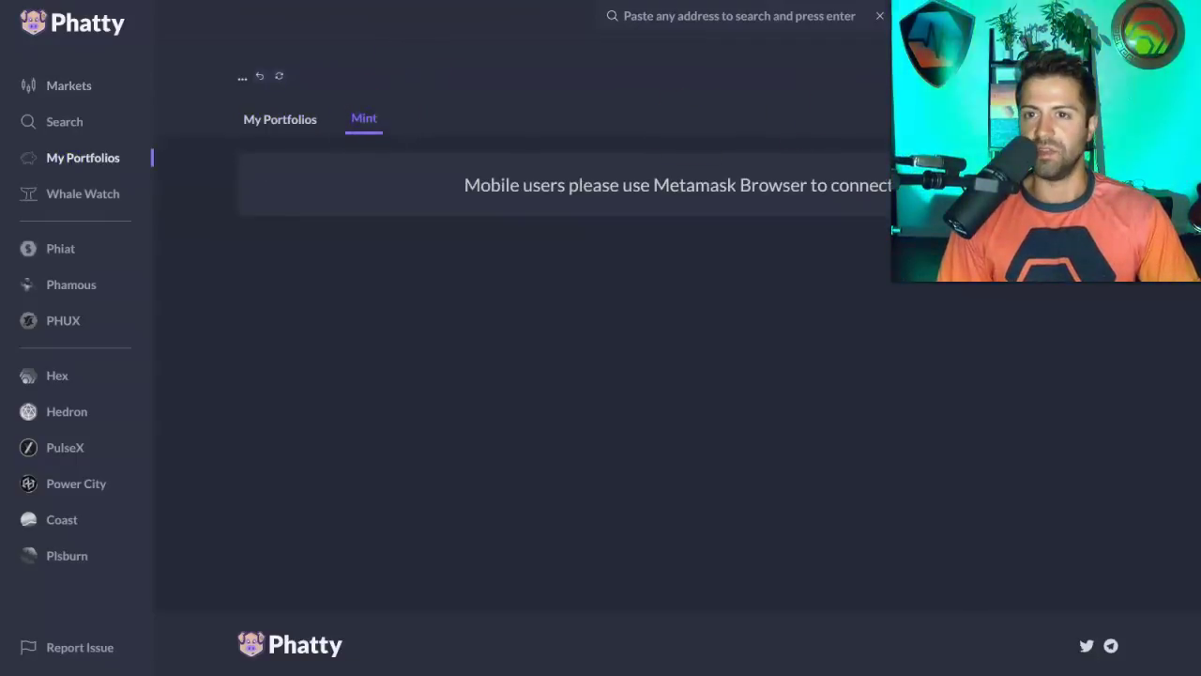
{"action": "left_click", "coordinate": [896, 230]}
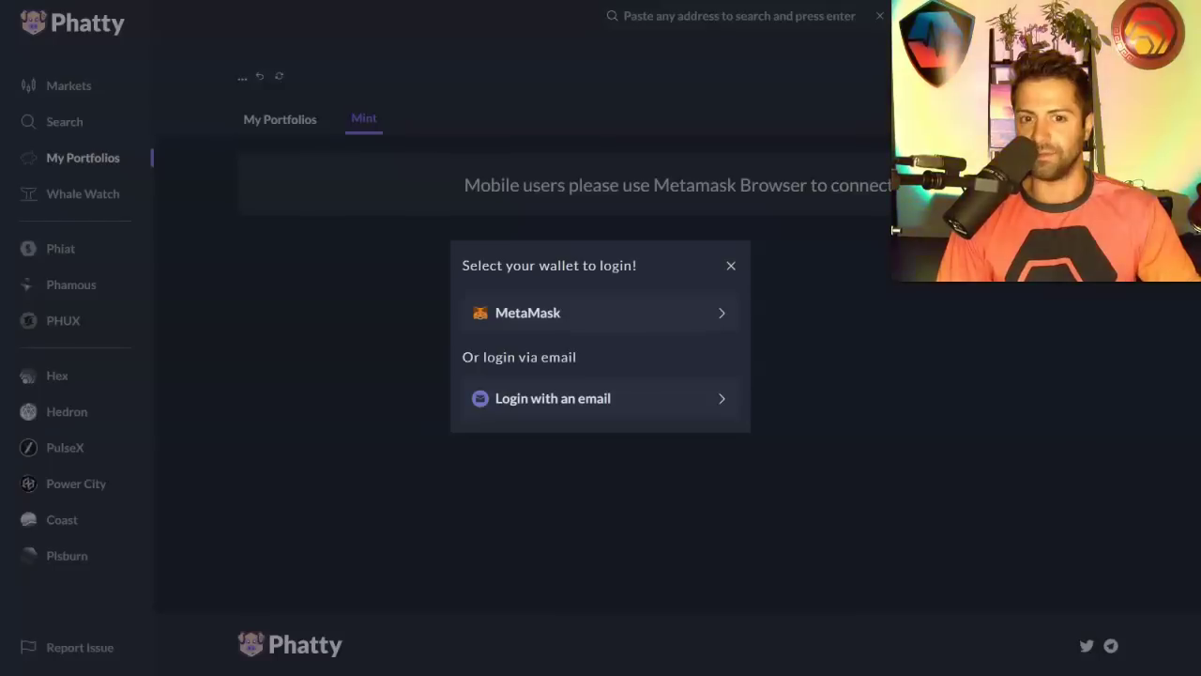
{"action": "left_click", "coordinate": [605, 319]}
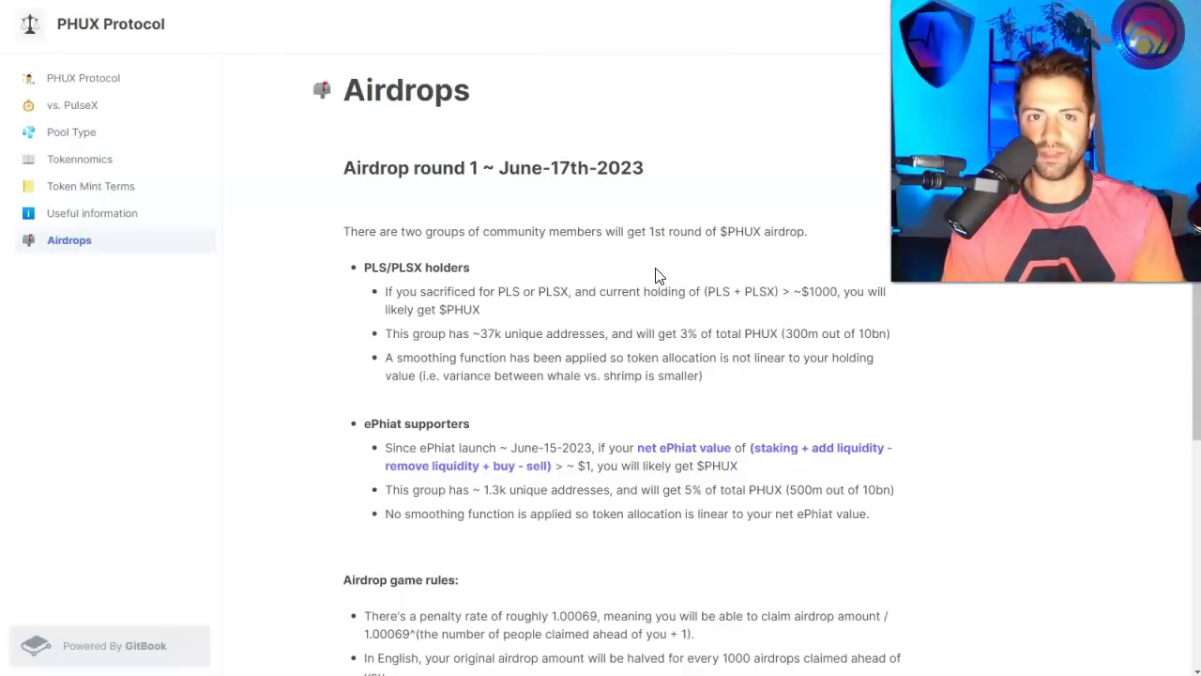
Show the PHUX.io Twitter profile with its handle selected, then the docs' Useful information page.
{"action": "left_click", "coordinate": [515, 89]}
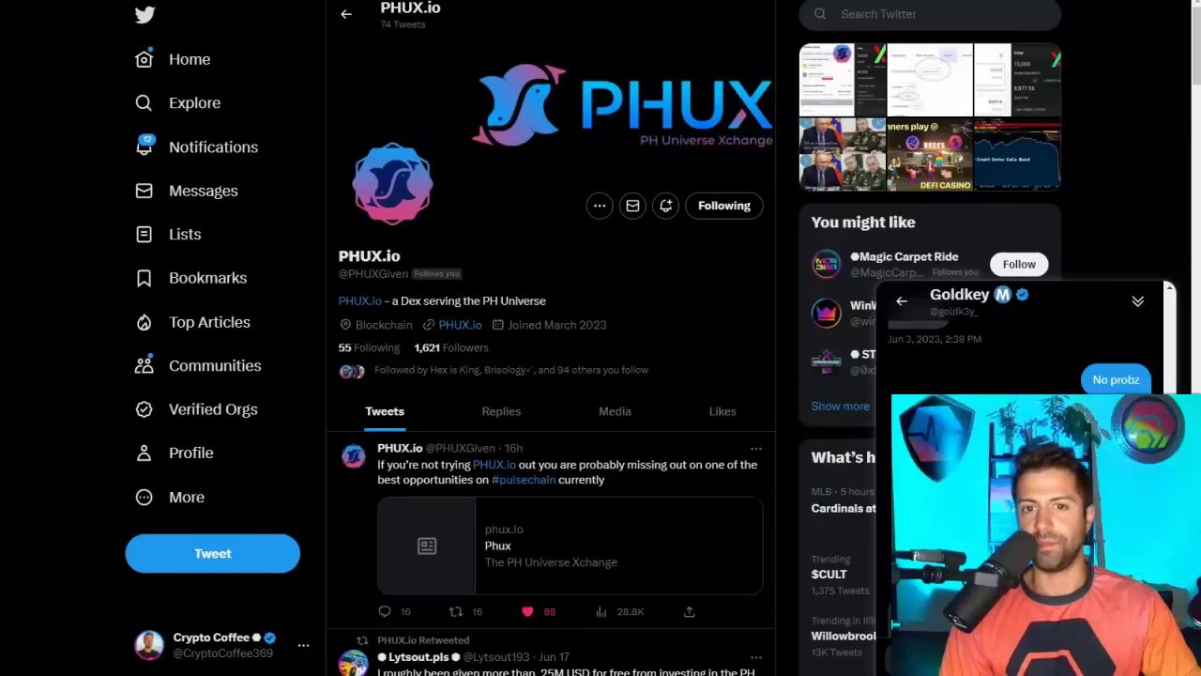
{"action": "left_click", "coordinate": [625, 196]}
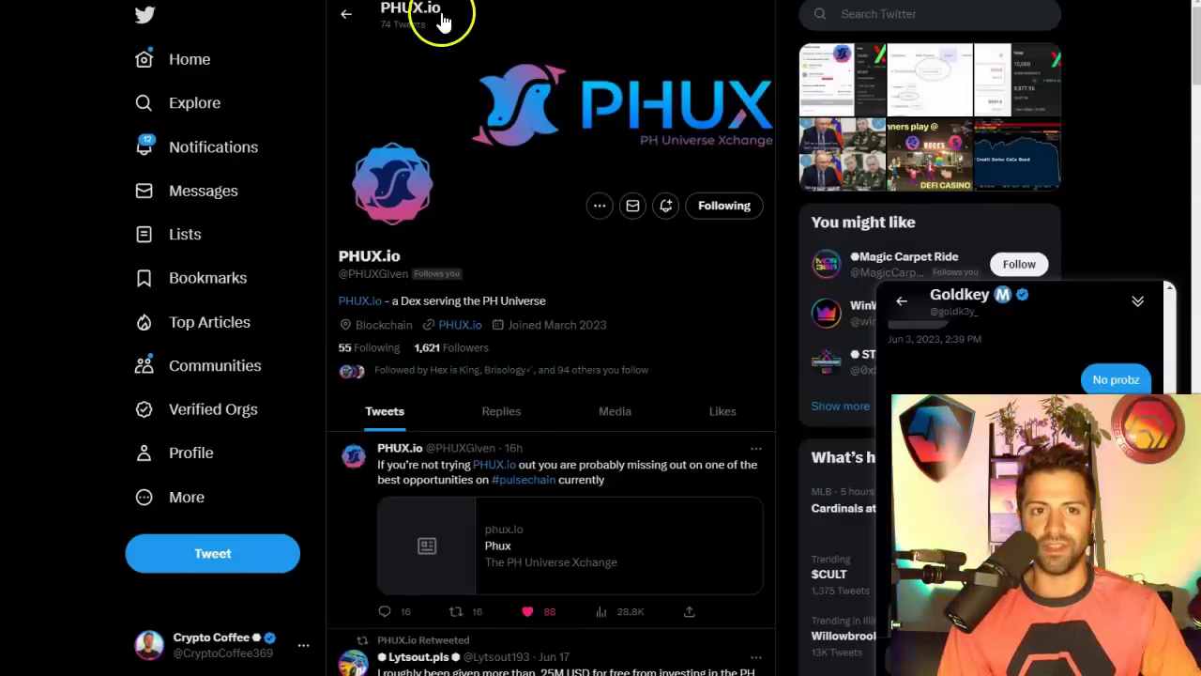
{"action": "left_click_drag", "start_coordinate": [340, 273], "coordinate": [422, 273]}
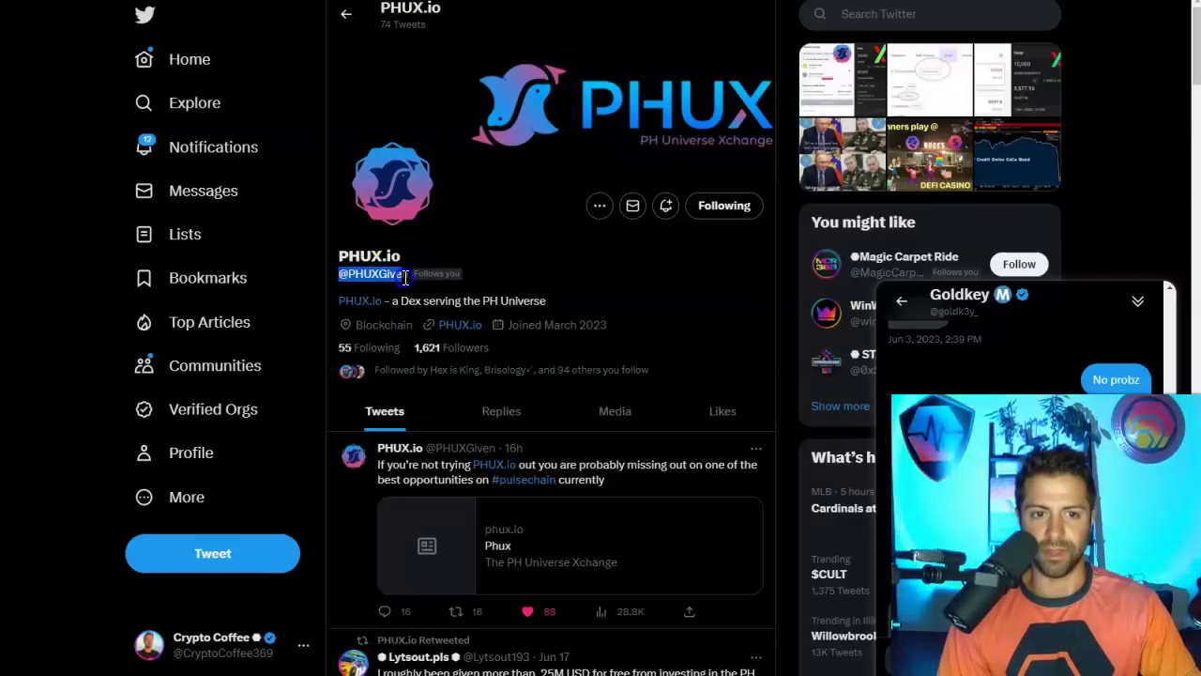
{"action": "left_click", "coordinate": [541, 103]}
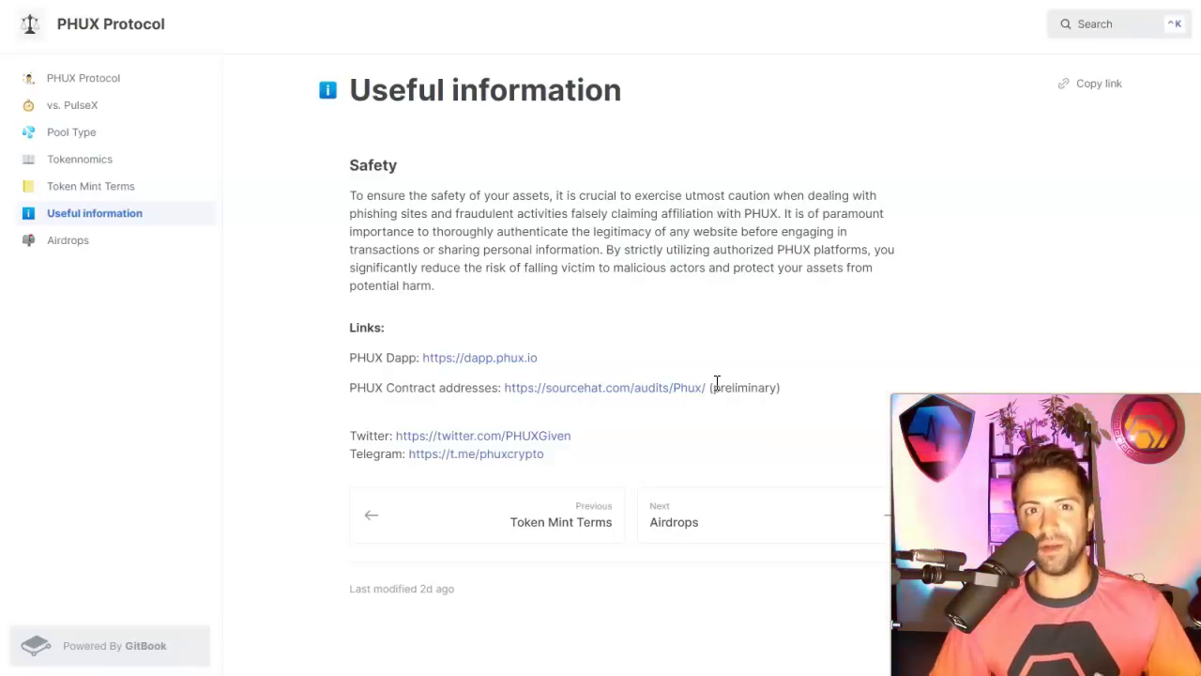
Switch back to the PHUX tab showing the Pulse Mainnet pools list.
{"action": "key", "text": "ctrl+Tab"}
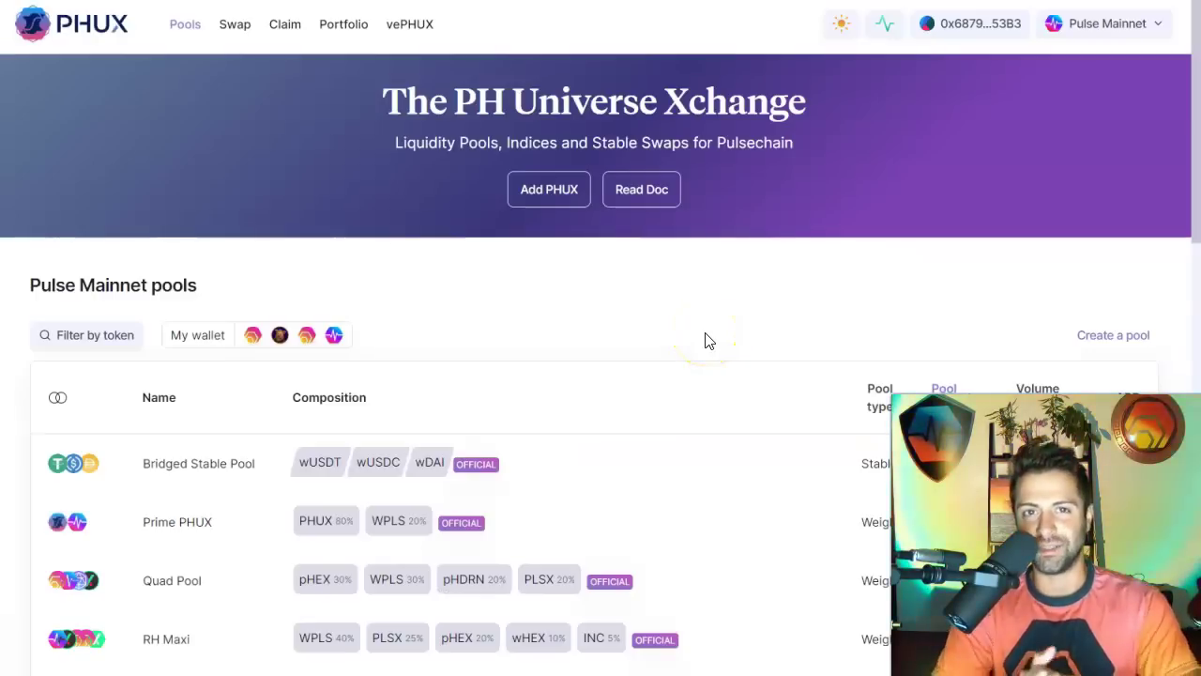